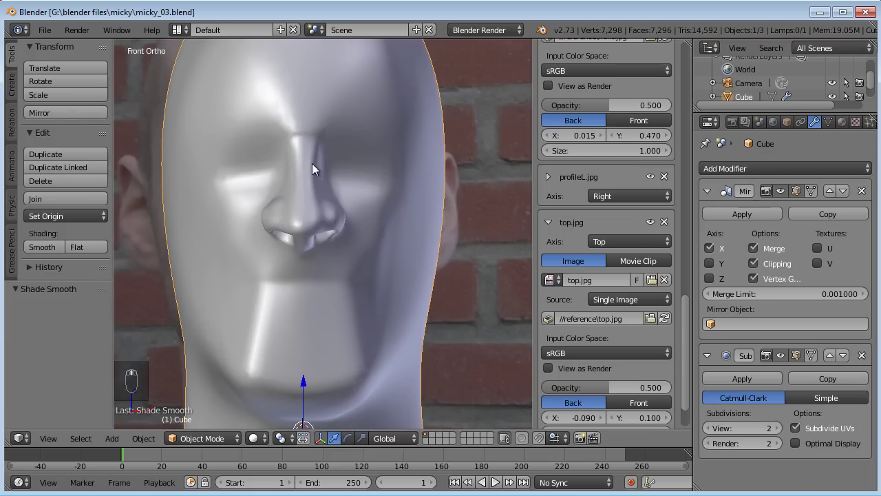
In Edit Mode, reposition the vertex at the inner upper corner of the nostril opening
middle_drag(428, 218, 386, 233)
scroll(364, 231, up, 5)
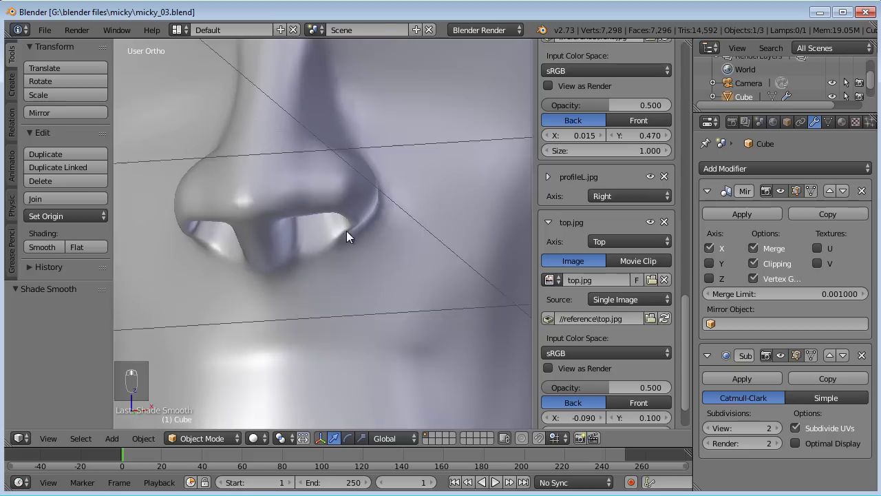
scroll(346, 220, up, 1)
key(Tab)
scroll(315, 181, up, 2)
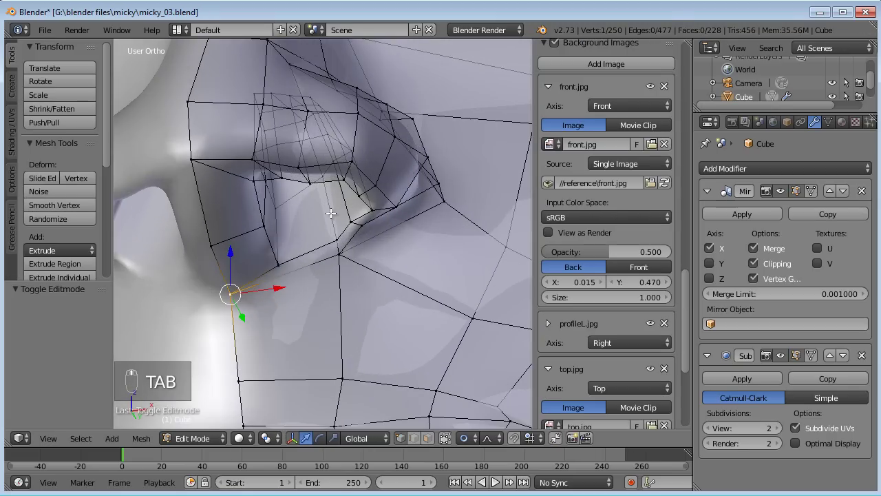
middle_drag(315, 180, 319, 234)
right_click(284, 219)
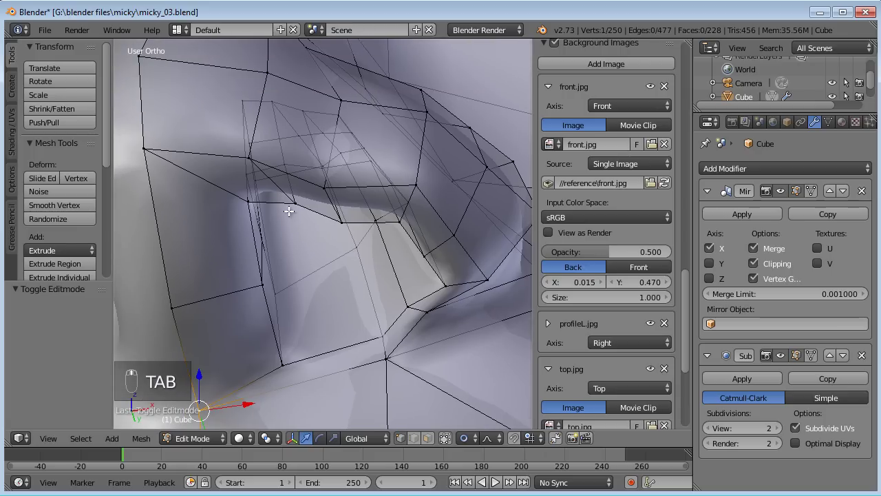
key(g)
click(248, 206)
key(g)
click(263, 235)
Reshape the upper rim of the nostril into a rounder arch by moving its vertices one after another
right_click(320, 193)
key(g)
click(320, 179)
right_click(301, 212)
key(g)
click(306, 220)
shift+right_click(331, 181)
key(g)
click(330, 166)
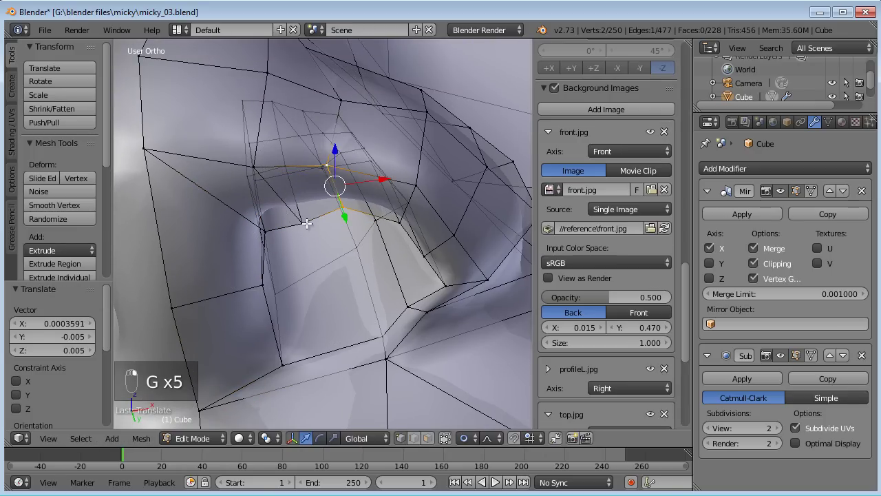
right_click(305, 220)
key(g)
click(298, 204)
Adjust the vertices on the inner side and lower edge of the nostril to round and widen the opening
right_click(267, 273)
key(g)
click(257, 299)
right_click(285, 356)
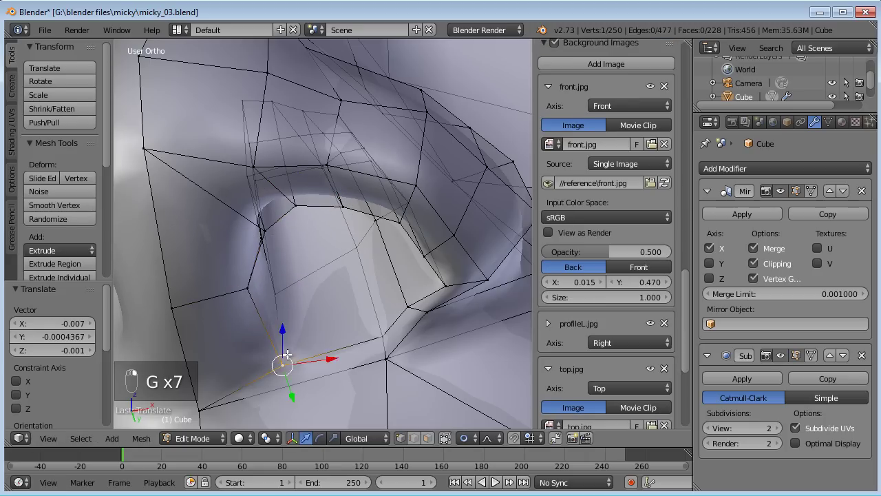
key(g)
click(273, 346)
right_click(370, 320)
key(g)
click(352, 318)
Move the vertices on the outer side of the nostril rim to round off its outline
right_click(438, 318)
key(g)
click(468, 329)
right_click(443, 293)
key(g)
click(421, 253)
key(g)
click(447, 249)
Reposition two vertices on the outer nostril wing to smooth the curve above the opening
middle_drag(449, 249, 390, 195)
right_click(440, 181)
key(g)
click(457, 170)
right_click(383, 132)
key(g)
right_click(390, 122)
right_click(383, 136)
key(g)
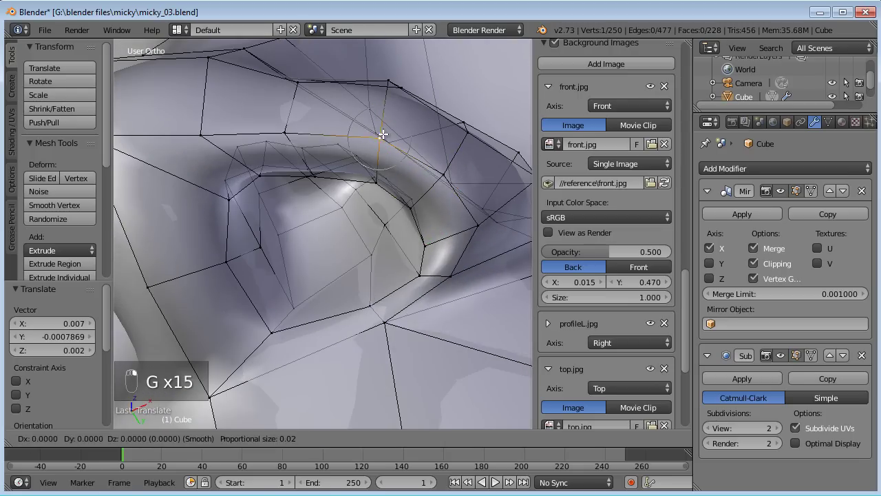
click(389, 125)
Shift the vertex above the nostril opening and the edge in the middle of its upper rim
right_click(273, 129)
key(g)
click(304, 126)
key(g)
click(314, 118)
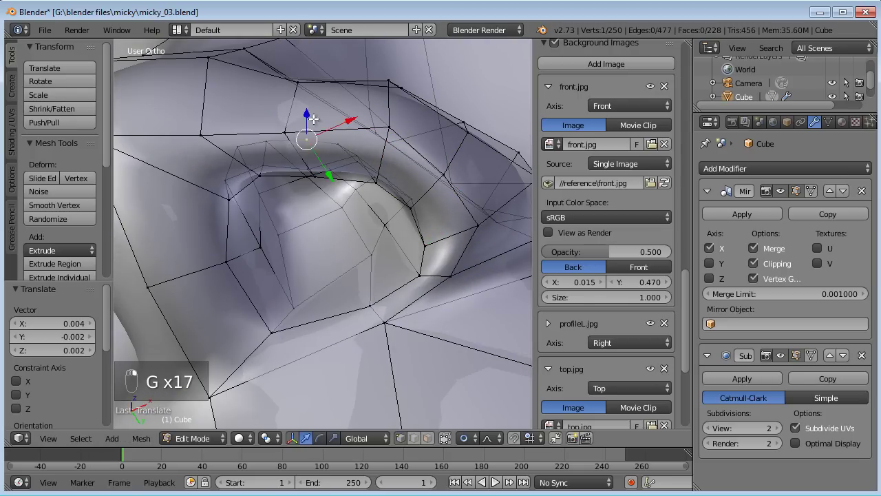
right_click(312, 170)
key(g)
click(314, 171)
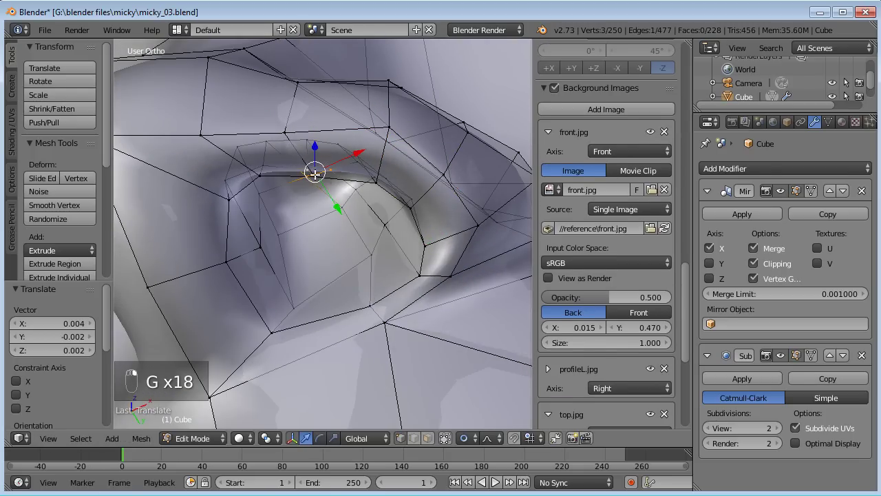
shift+right_click(313, 182)
key(g)
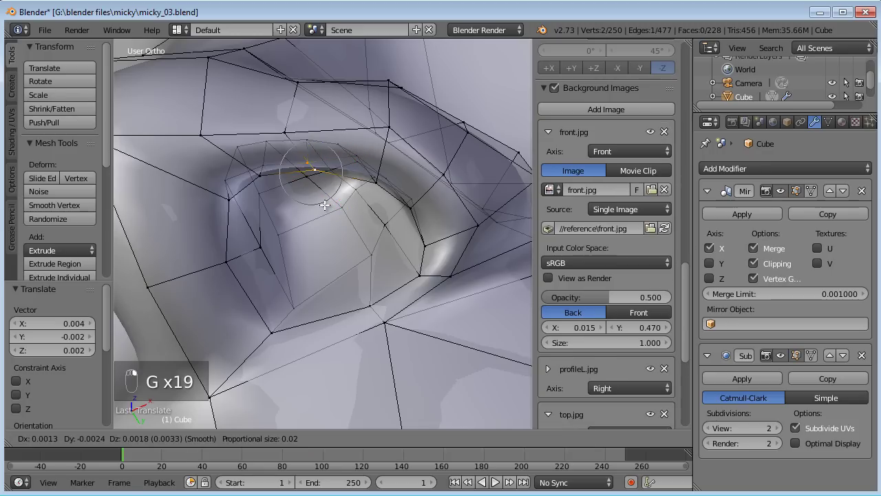
click(325, 200)
Select the ring of faces inside the nostril and contract it with Shrink/Fatten at an offset of -0.006
scroll(326, 200, down, 5)
key(Tab)
middle_drag(356, 203, 377, 159)
key(Tab)
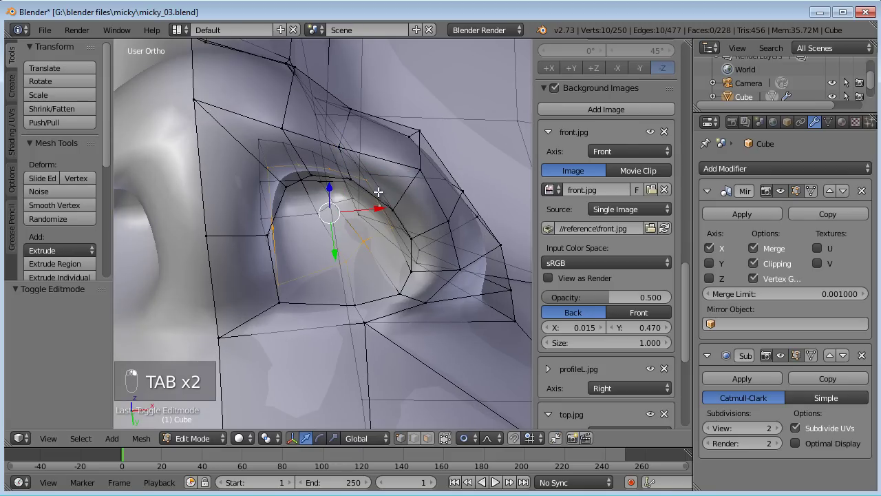
middle_drag(352, 201, 334, 196)
alt+shift+right_click(273, 189)
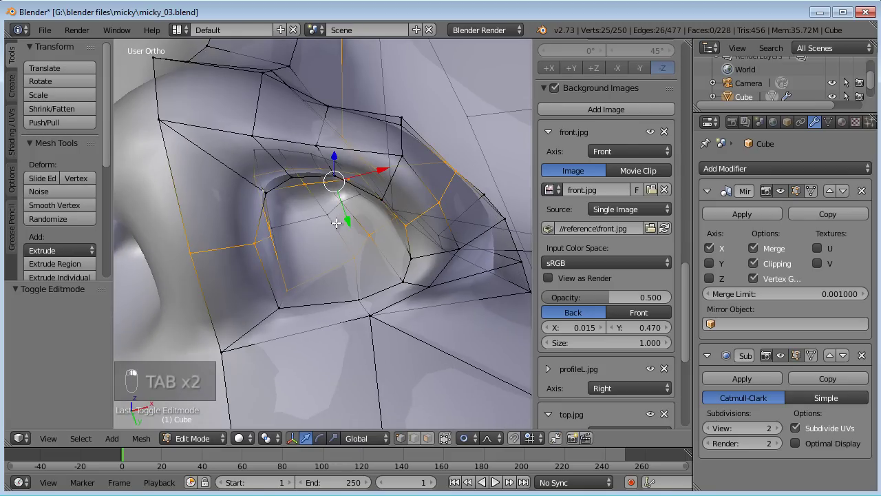
middle_drag(319, 243, 284, 262)
alt+right_click(257, 309)
key(e)
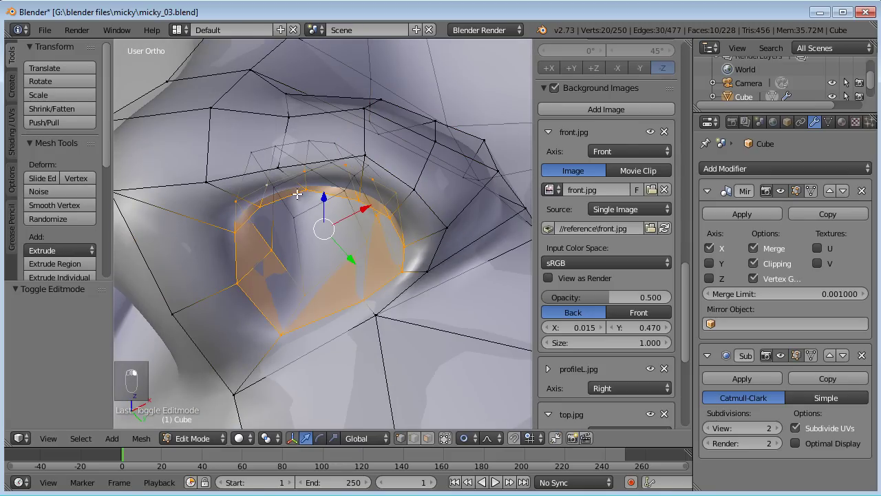
key(alt+s)
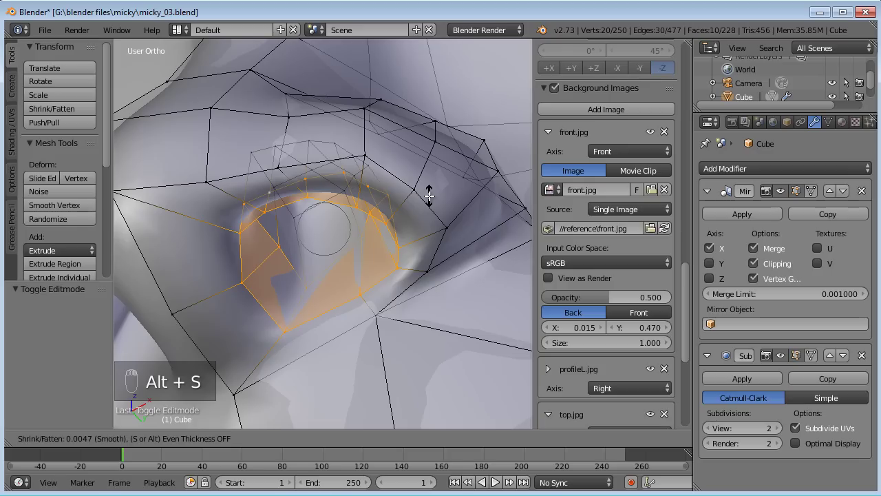
click(429, 195)
scroll(448, 191, down, 5)
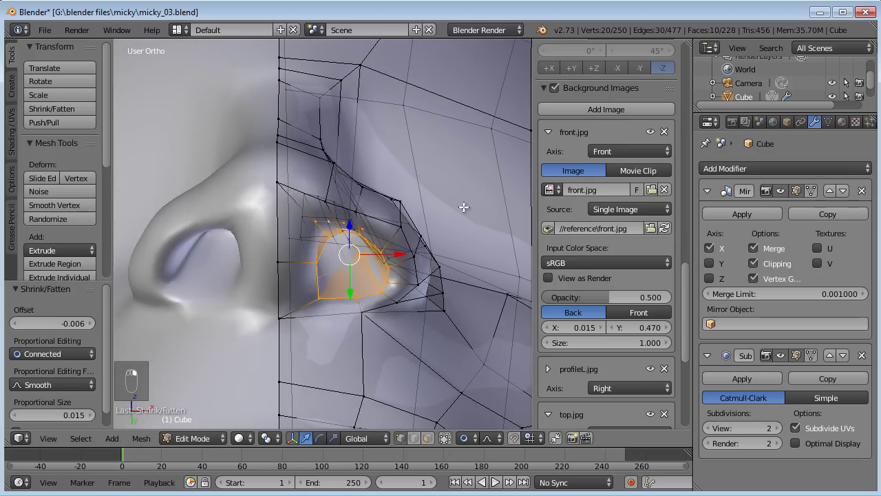
Move the nostril's inner face ring -0.007 along the X axis
key(alt+s)
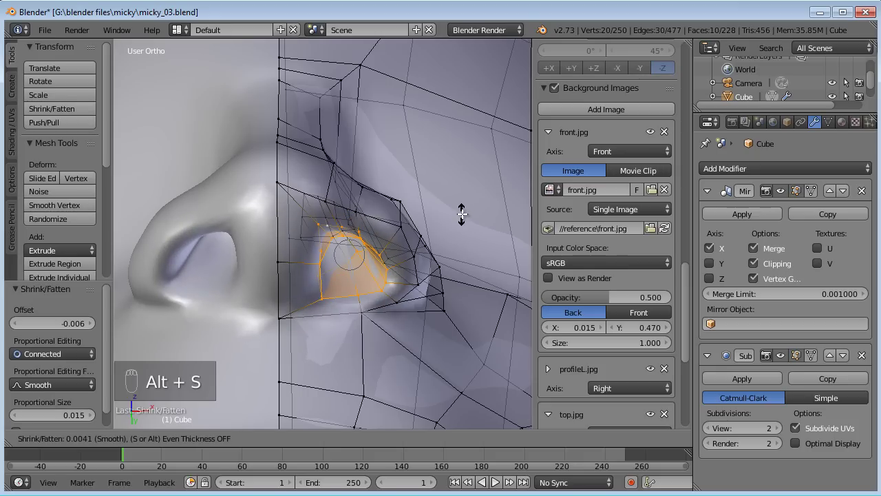
key(g)
key(x)
click(457, 217)
middle_drag(457, 217, 413, 255)
In the right side view, reposition the vertices at the lower back of the nostril rim
key(KP_3)
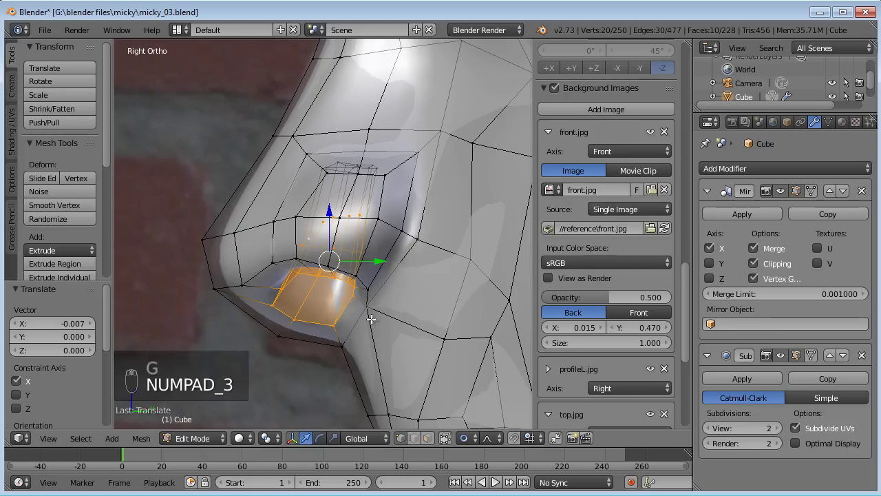
right_click(373, 320)
key(g)
click(362, 310)
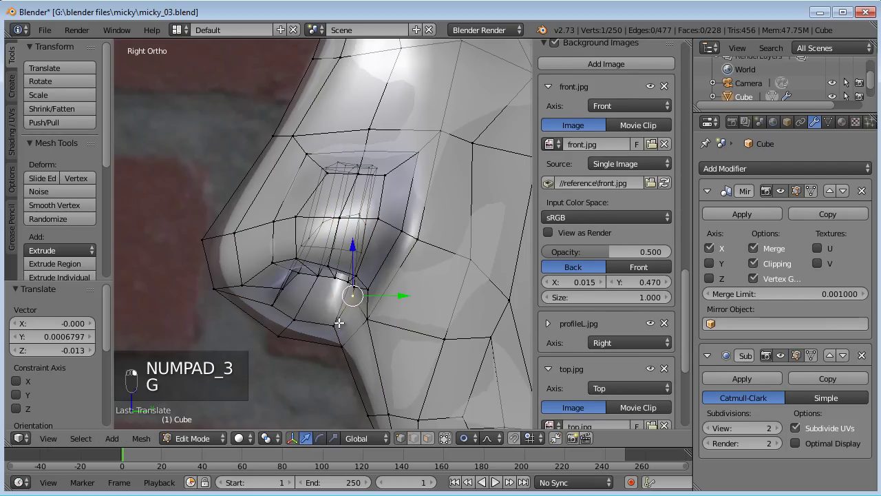
key(g)
click(343, 312)
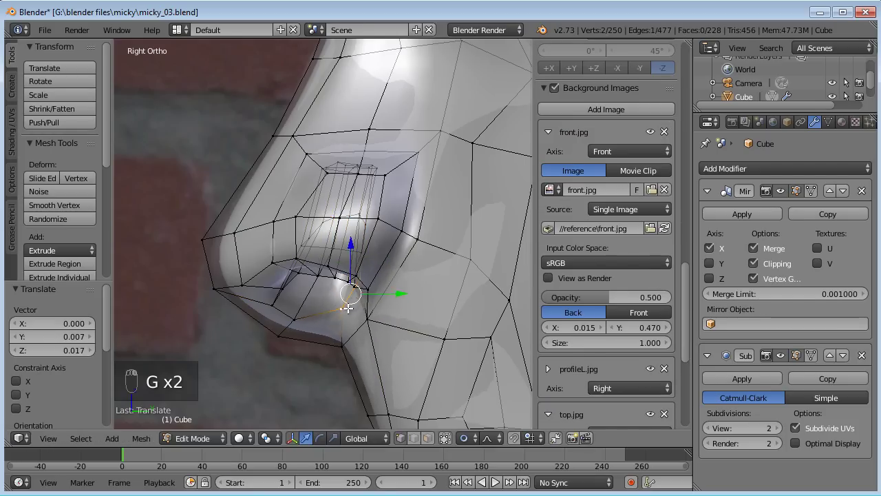
Show the mesh as wireframe in front view for editing and enable Optimal Display on the Subdivision Surface modifier
key(Tab)
middle_drag(311, 277, 462, 246)
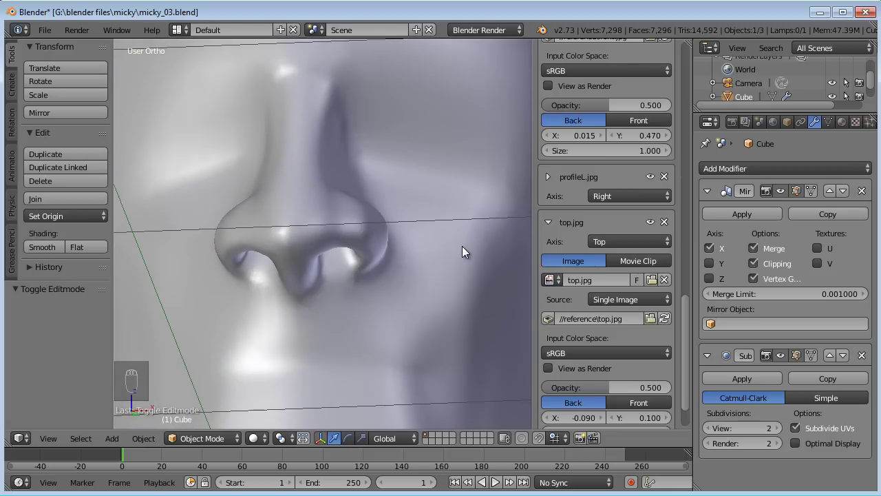
key(KP_1)
key(z)
shift+middle_drag(367, 275, 361, 239)
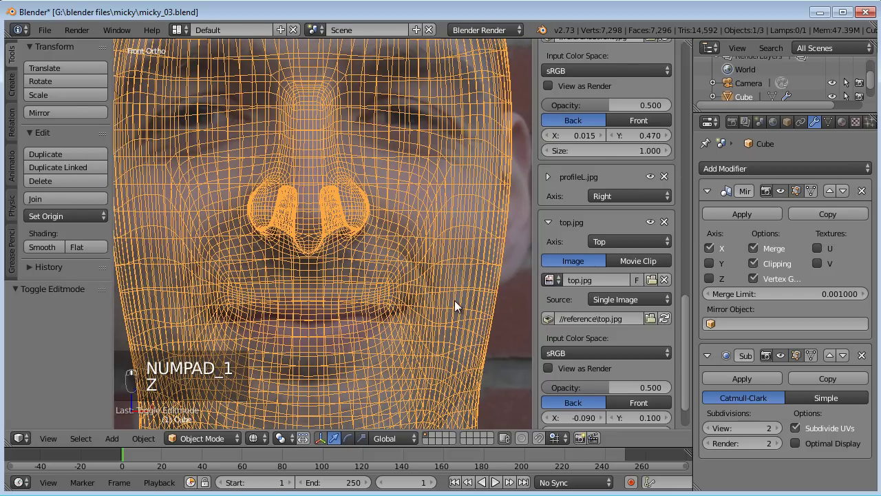
key(Tab)
scroll(447, 302, up, 5)
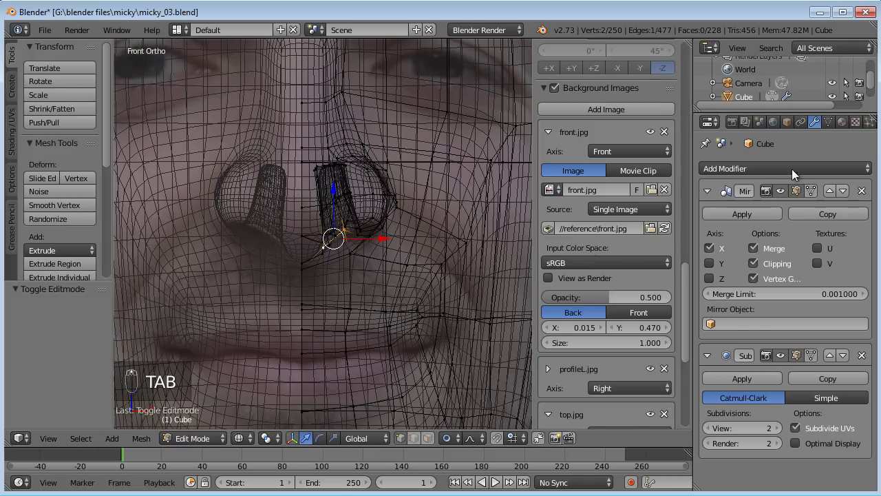
click(795, 443)
scroll(452, 311, down, 1)
shift+middle_drag(453, 313, 457, 270)
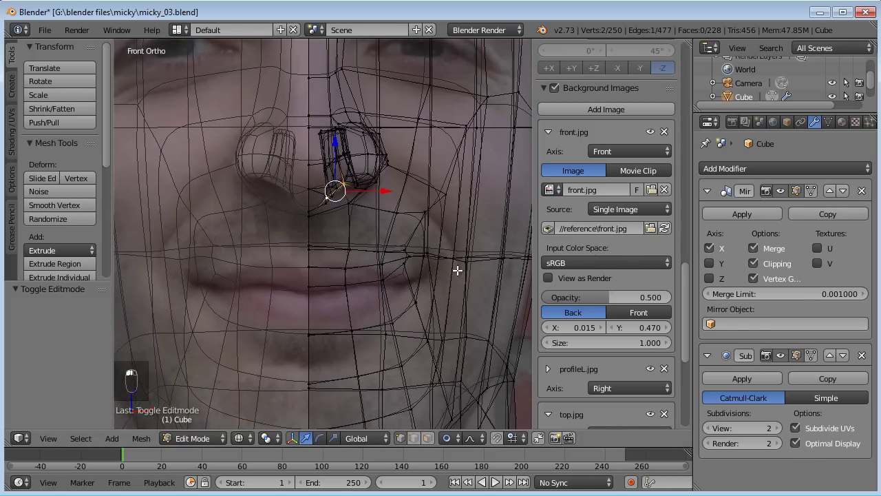
scroll(457, 270, down, 2)
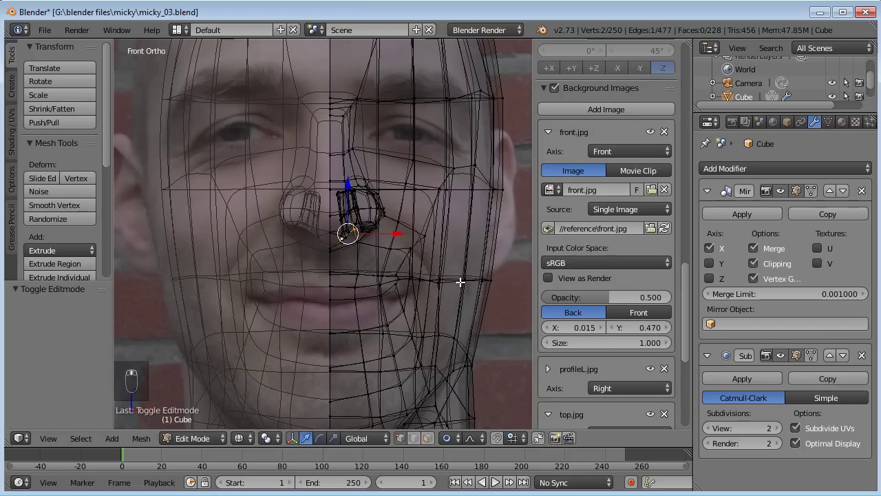
Spread the cheek vertices level with the mouth corner sideways to even out their spacing
right_click(463, 281)
key(g)
click(472, 282)
right_click(442, 282)
key(g)
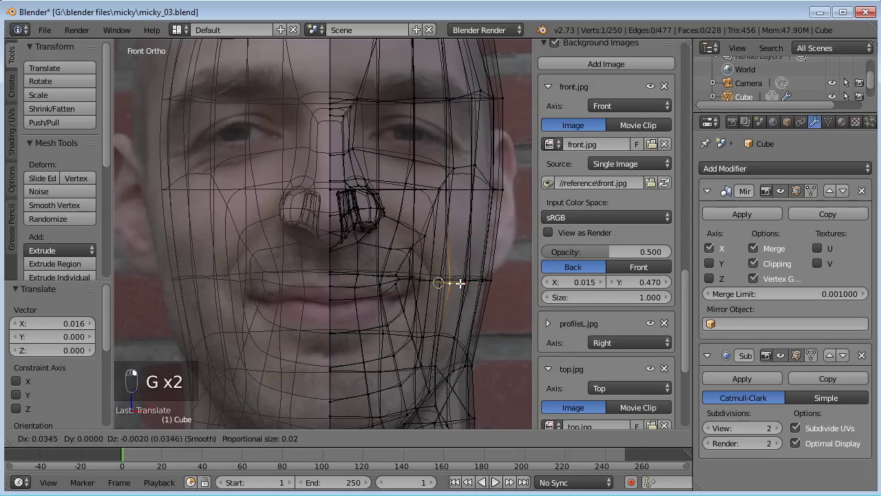
click(432, 282)
key(g)
click(429, 280)
key(g)
click(437, 282)
key(g)
click(427, 282)
Reposition the cheek vertices between the nose and the mouth corner to match the front reference photo
key(g)
click(420, 237)
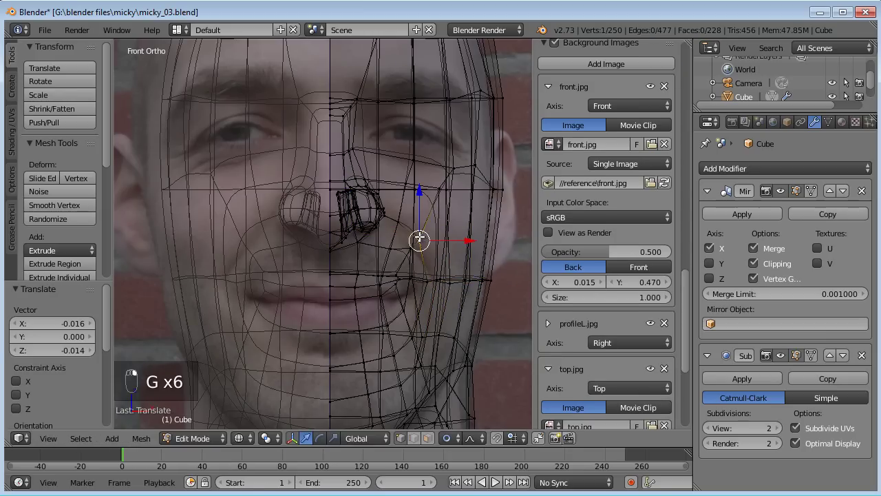
key(g)
right_click(441, 191)
key(g)
click(495, 234)
key(g)
click(405, 188)
Align the upper smile-line vertices beside the nostril wing with the crease in the front reference
right_click(430, 198)
key(g)
click(429, 211)
right_click(405, 219)
key(g)
click(402, 220)
right_click(417, 235)
key(g)
click(413, 238)
Select the smile-line vertex path up to the nose and move it 0.007 along Y in the right side view
scroll(475, 219, up, 2)
middle_drag(499, 206, 400, 208)
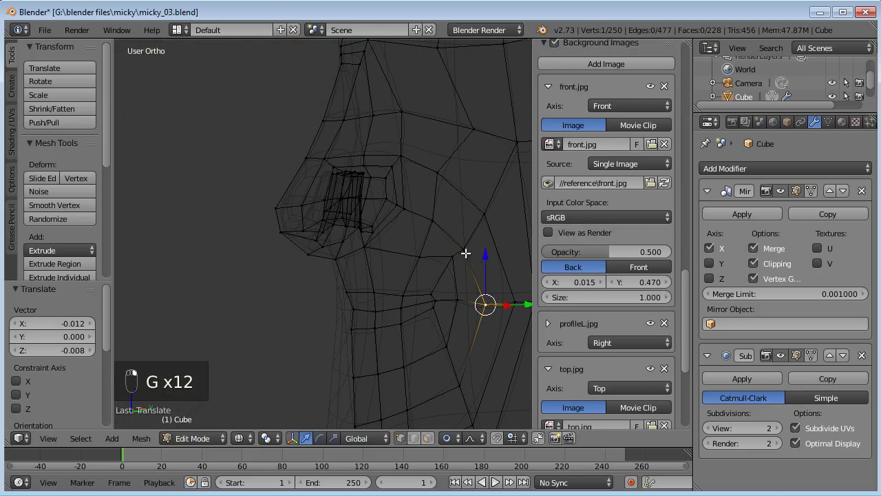
ctrl+right_click(423, 218)
key(KP_3)
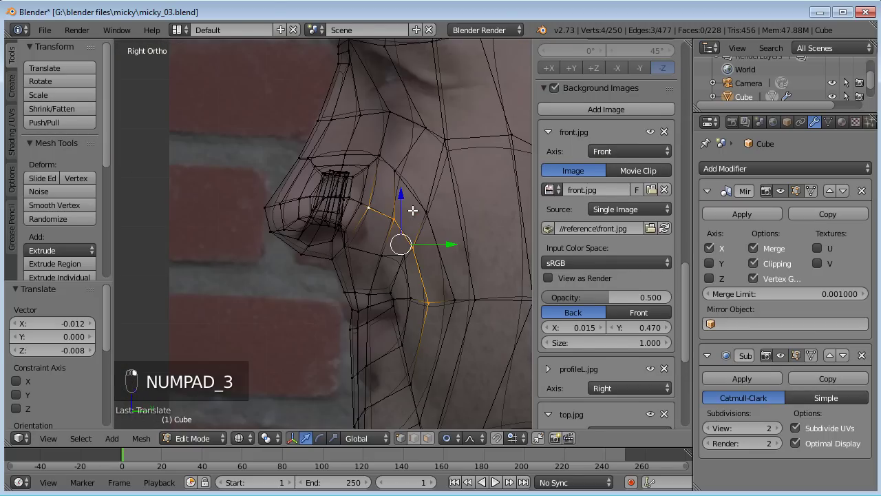
key(g)
click(416, 211)
shift+middle_drag(418, 196, 368, 211)
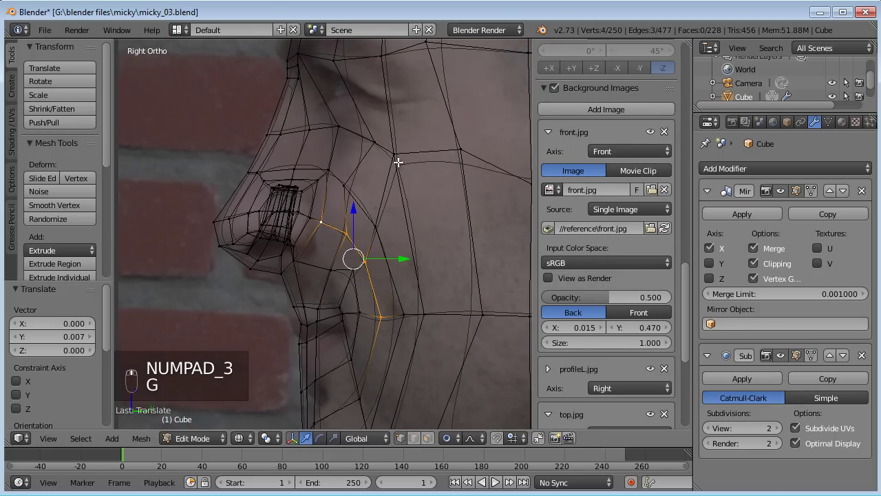
scroll(398, 165, up, 1)
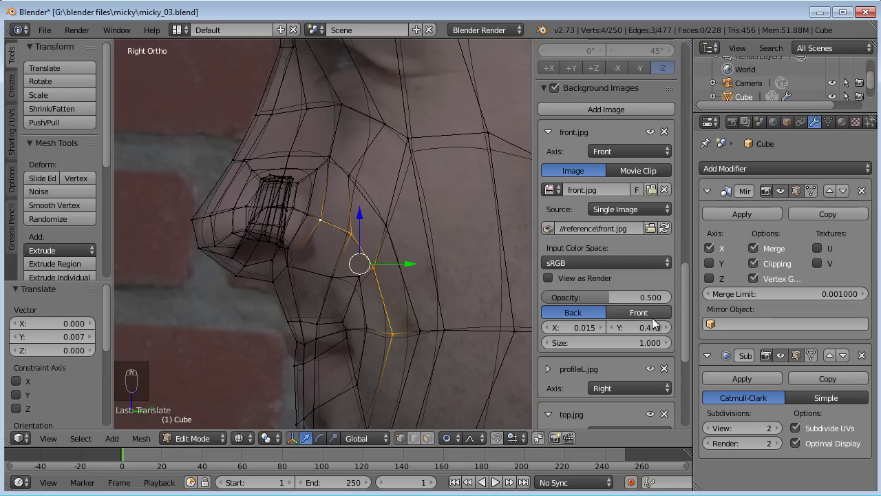
click(635, 326)
key(Return)
scroll(410, 294, down, 2)
Circle-select only the vertices around the lips in side view and move them 0.002 in Y and -0.022 in Z
key(a)
key(c)
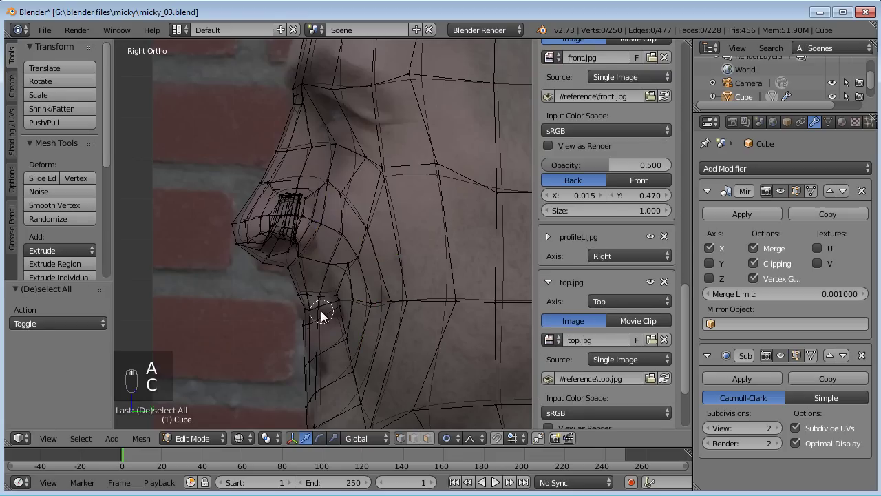
click(310, 308)
key(g)
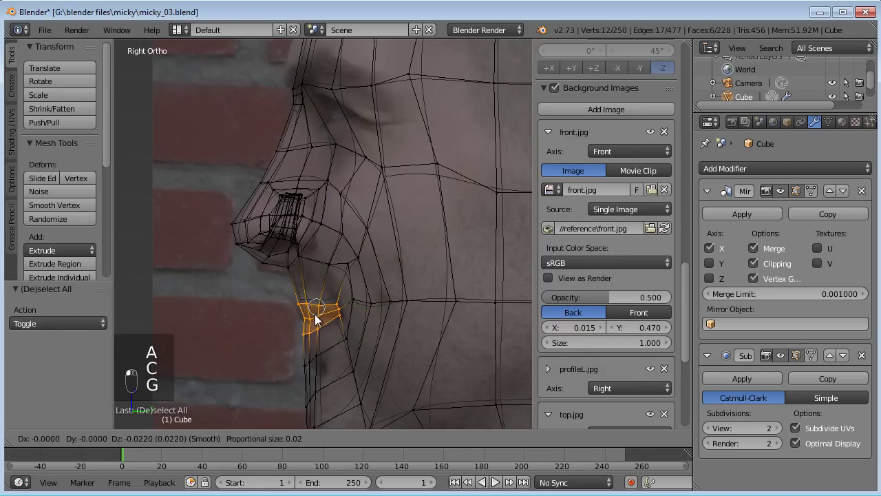
click(315, 314)
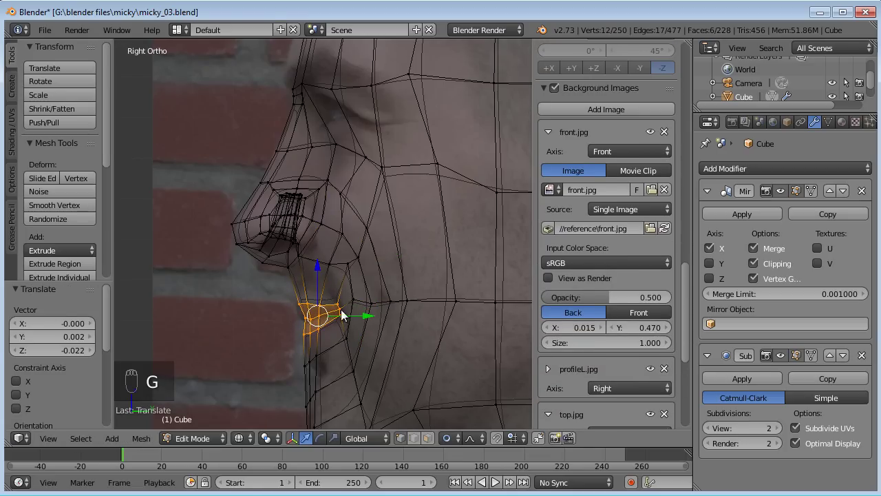
Add a loop cut with 2 cuts around the mouth, between the lips and the surrounding face loop
key(ctrl+r)
scroll(313, 275, up, 1)
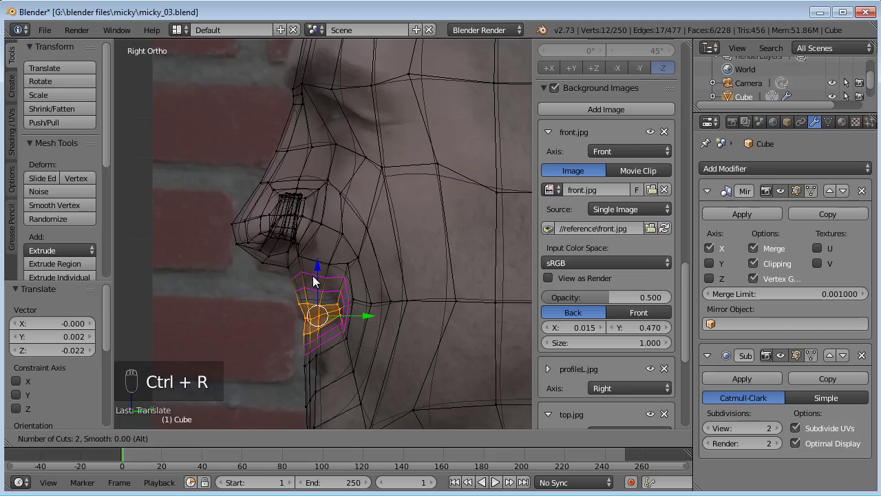
click(313, 275)
click(313, 275)
scroll(344, 292, up, 3)
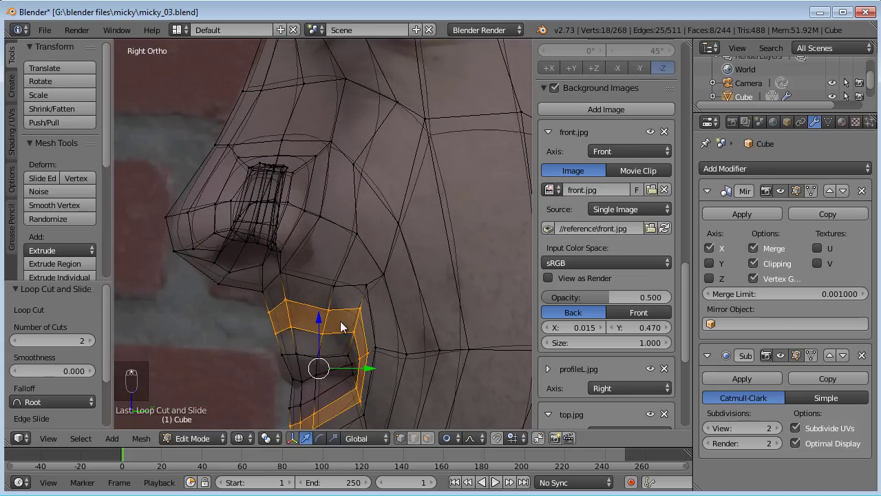
shift+middle_drag(324, 347, 378, 210)
scroll(348, 224, up, 3)
shift+middle_drag(385, 303, 322, 230)
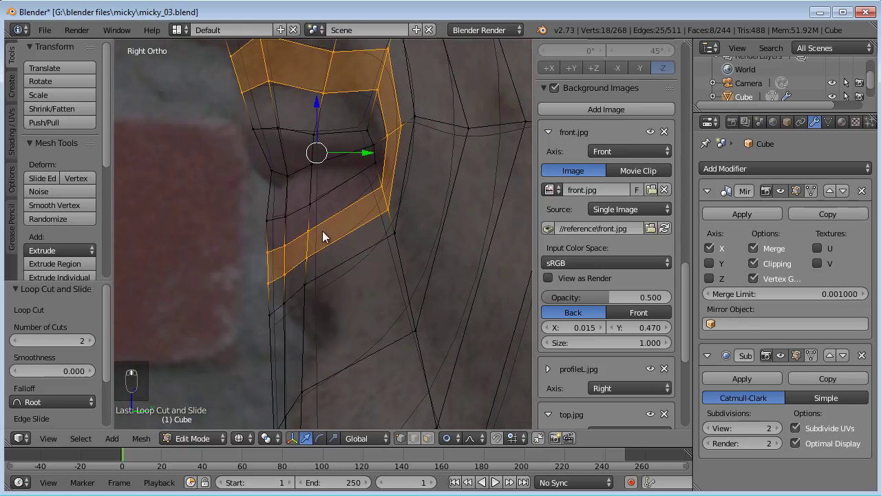
Circle-select the row of three vertices below the lower lip and move it 0.038 in Y and -0.022 in Z
key(a)
key(c)
drag(316, 301, 303, 315)
key(g)
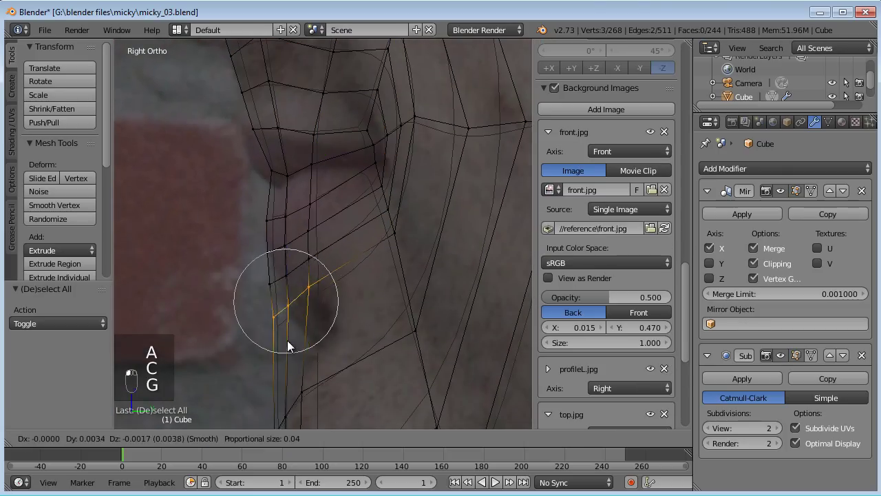
click(324, 352)
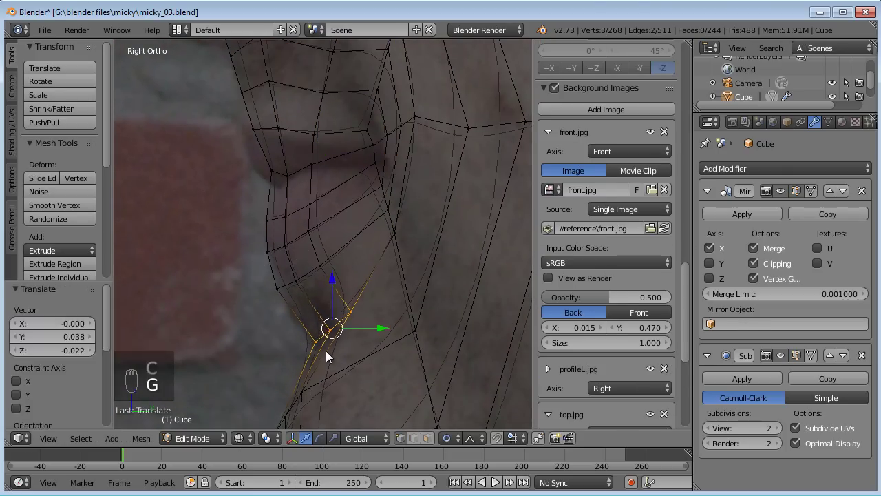
Circle-select the next three-vertex row above it, under the lower lip, and move it 0.008 in Y and -0.003 in Z
key(a)
key(c)
click(325, 266)
right_click(271, 289)
key(g)
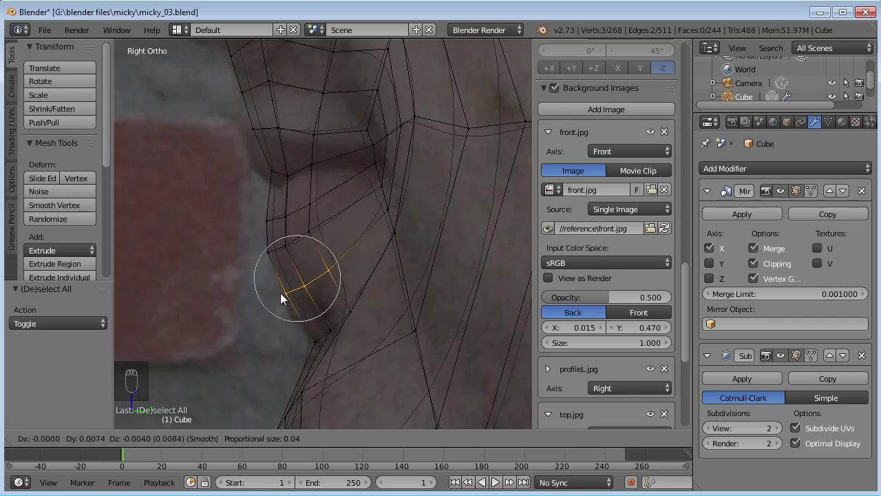
click(280, 292)
scroll(296, 227, up, 2)
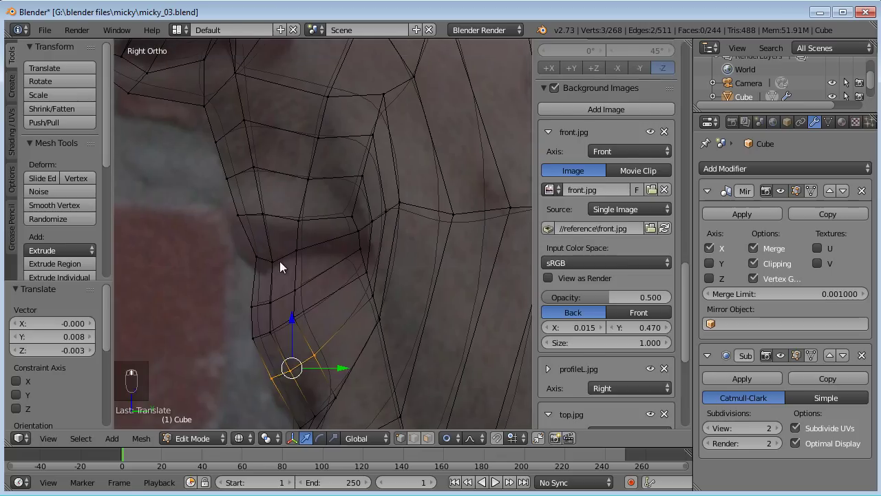
Move the vertices along the mouth's parting line one by one onto the lip crease of the side reference, from the front to the corner
key(a)
key(c)
click(259, 260)
key(g)
click(257, 273)
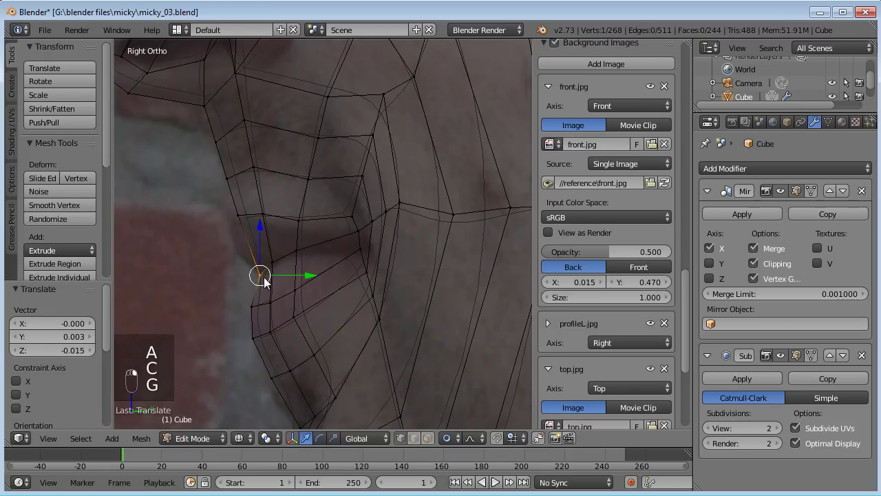
key(g)
click(282, 272)
key(g)
click(316, 263)
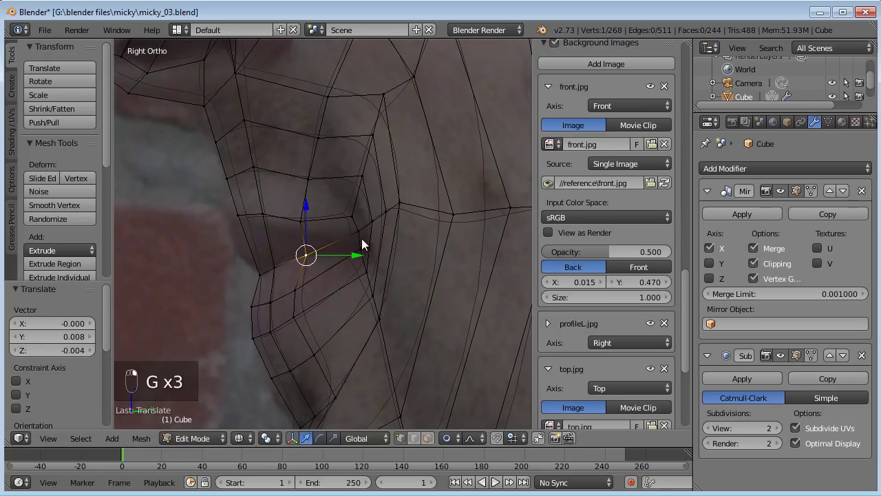
key(g)
click(368, 258)
key(g)
click(372, 261)
Adjust the front and middle vertices of the upper-lip row individually, moving the last one -0.006 in Y and 0.002 in Z
right_click(234, 213)
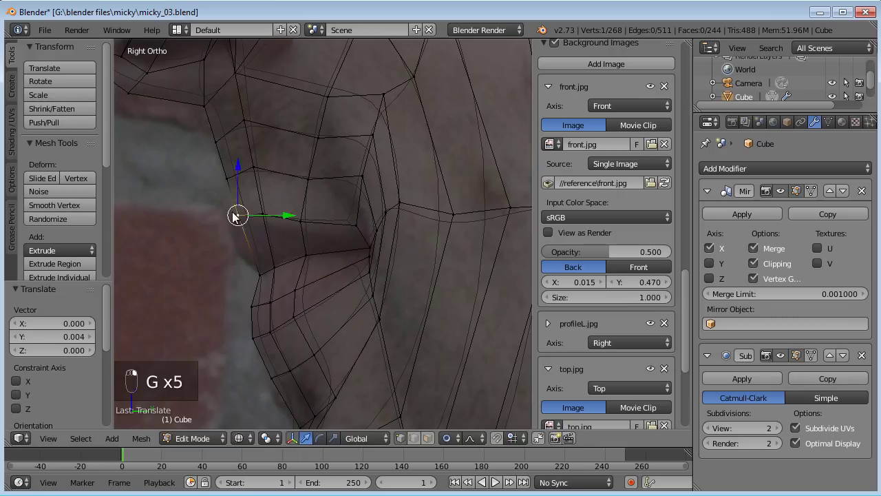
key(g)
click(217, 207)
key(g)
click(255, 208)
right_click(301, 221)
key(g)
click(302, 220)
Select the four-vertex row across the upper lip and move it 0.008 in Y and -0.027 in Z in the right side view
alt+right_click(342, 265)
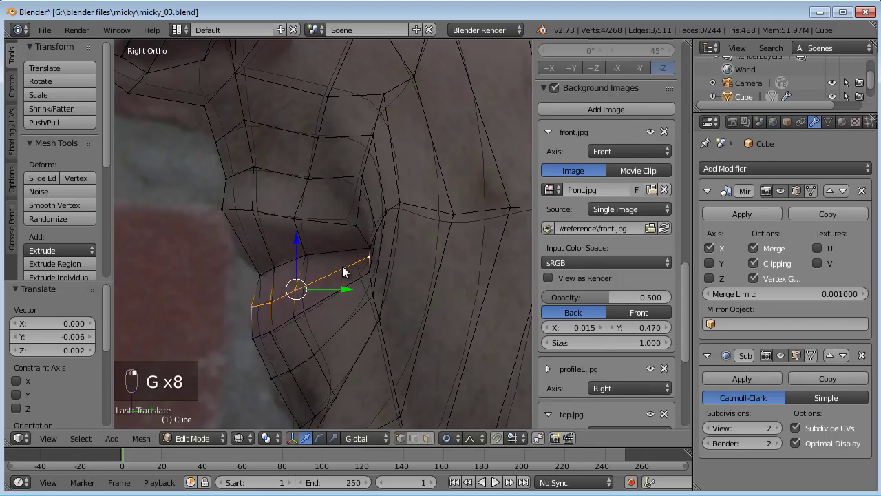
middle_drag(257, 234, 434, 229)
right_click(435, 229)
shift+right_click(373, 226)
shift+right_click(276, 217)
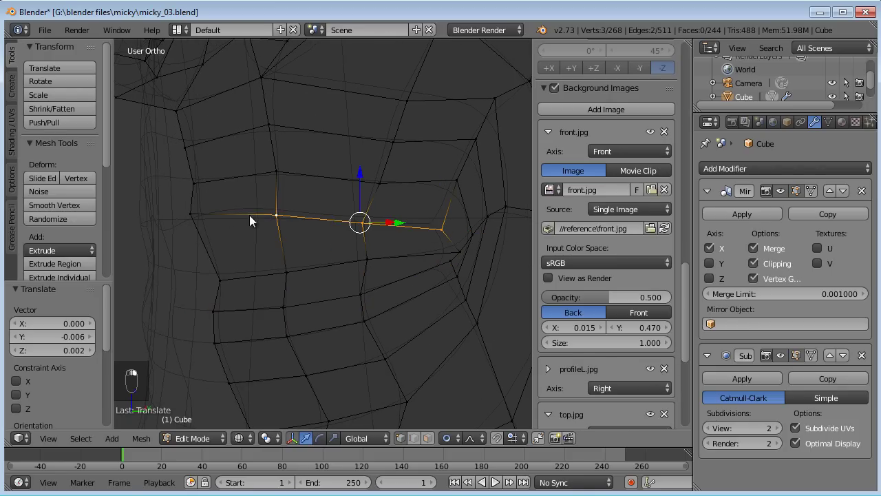
key(KP_3)
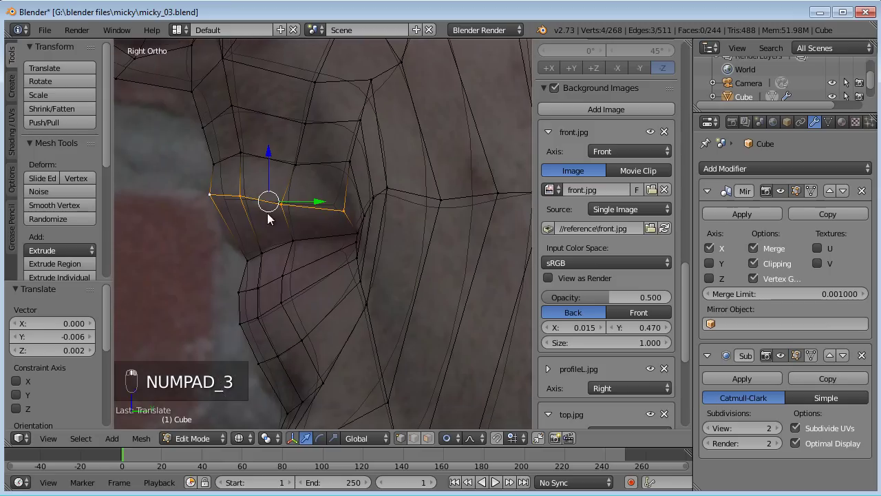
key(g)
click(282, 239)
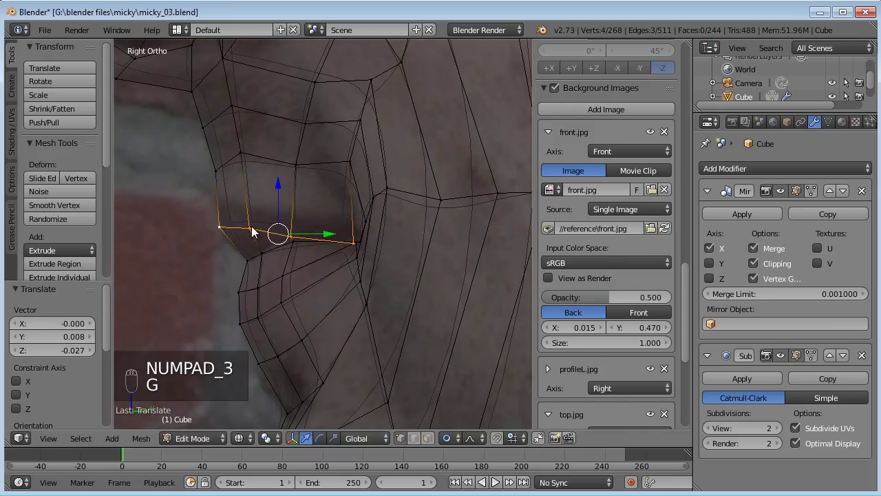
Fine-tune the middle vertices of the upper lip's lower edge and of the parting line individually to separate the lips
right_click(251, 225)
key(g)
click(252, 222)
right_click(304, 228)
key(g)
scroll(301, 218, up, 7)
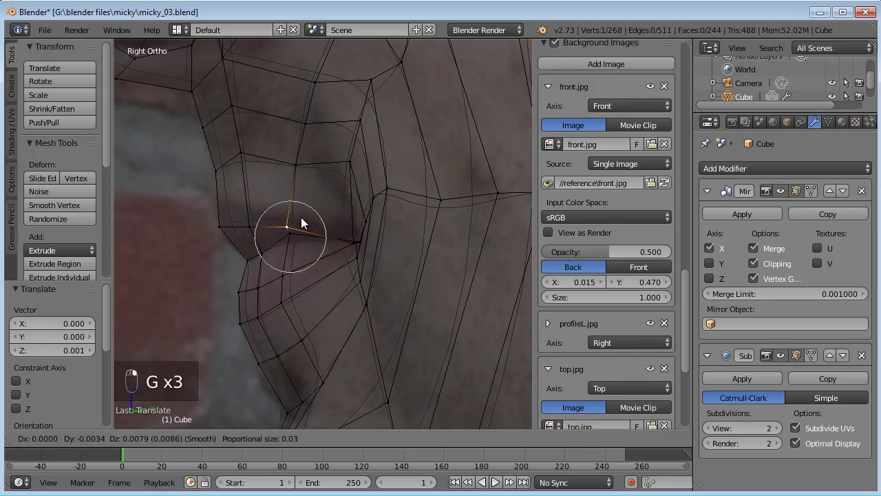
click(301, 218)
right_click(295, 237)
key(g)
click(298, 239)
Adjust the vertices at the mouth corner and even out the rest of the upper lip's lower edge
right_click(355, 237)
key(g)
click(360, 227)
key(g)
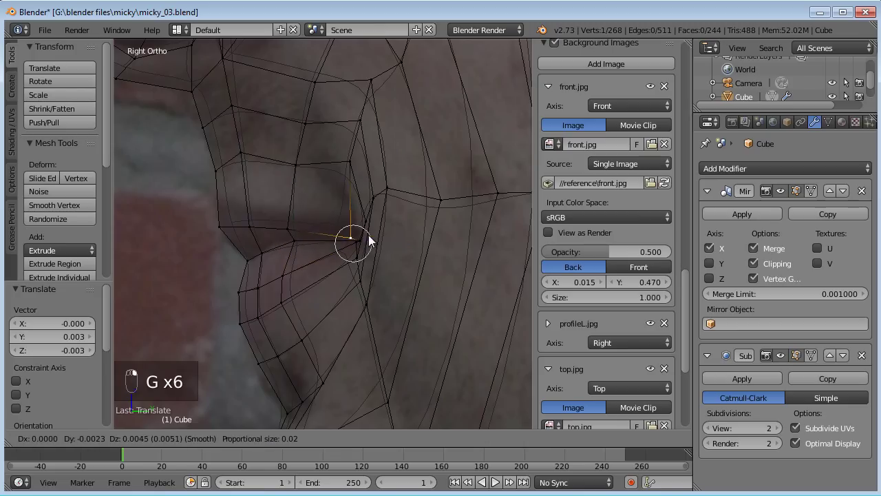
click(358, 230)
right_click(292, 230)
key(g)
click(256, 226)
key(g)
click(258, 219)
Lower the vertices of the row above the upper lip one by one onto the lip's upper border in the side reference
key(g)
click(244, 199)
key(g)
click(226, 204)
right_click(292, 180)
key(g)
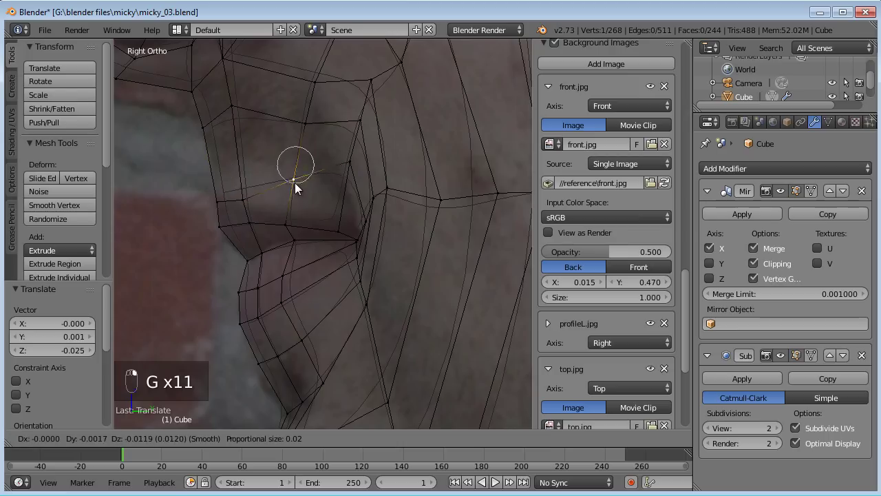
click(287, 202)
right_click(353, 161)
key(g)
click(361, 220)
Reposition the clustered vertices at the mouth corner, ending with a 0.005 move along Y
key(g)
click(355, 225)
key(g)
click(358, 256)
key(g)
click(356, 224)
key(g)
click(362, 223)
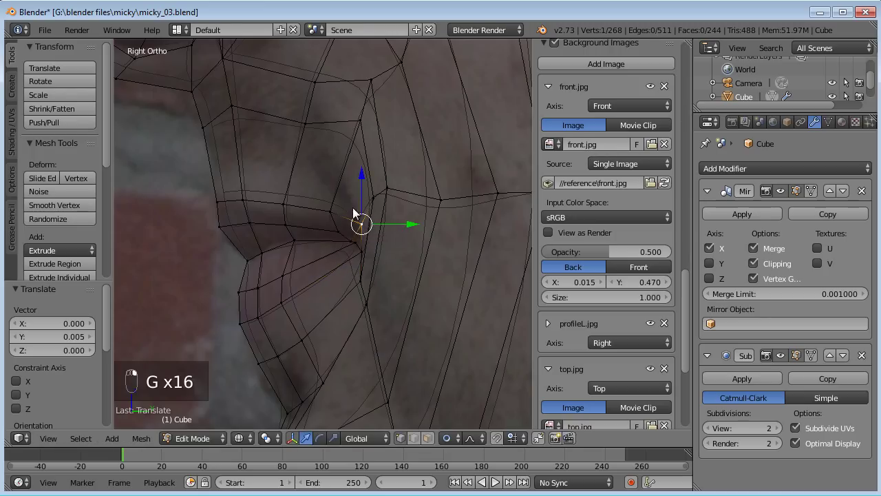
Lower the vertices between the upper lip and nose to space the loops evenly, moving the front one 0.003 in Y and -0.013 in Z
scroll(330, 190, down, 1)
right_click(252, 130)
key(g)
click(254, 144)
right_click(359, 142)
key(g)
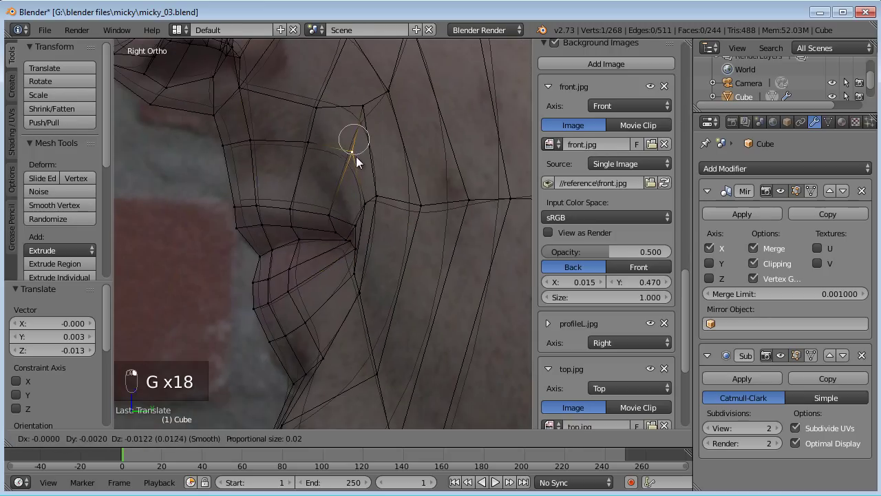
click(370, 120)
key(g)
click(368, 149)
right_click(318, 109)
key(g)
click(313, 100)
Move two vertices between the lower lip and chin back toward the profile, the second by 0.011 in Y
scroll(358, 136, down, 3)
shift+middle_drag(385, 264, 373, 155)
scroll(374, 183, up, 2)
key(a)
right_click(289, 256)
key(g)
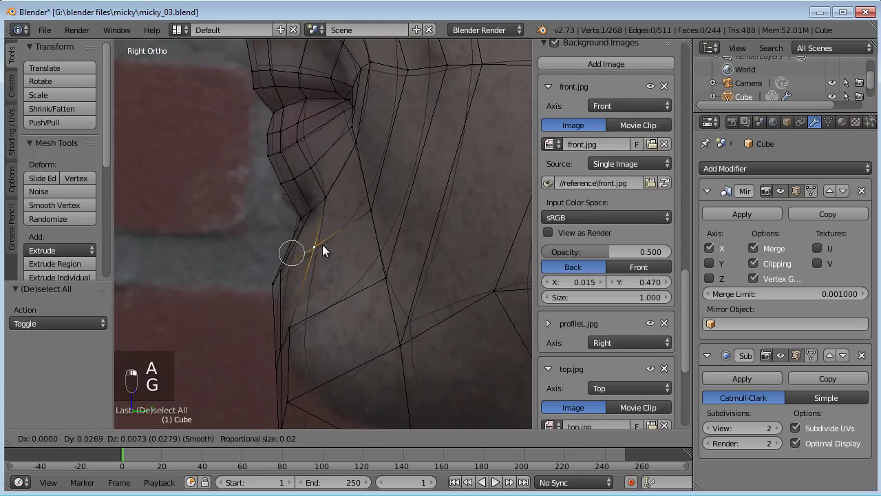
click(319, 248)
right_click(281, 270)
key(g)
click(300, 260)
Move the inner chin vertices and the lowest front vertices individually to follow the rounded chin in the side reference
shift+middle_drag(338, 308, 336, 268)
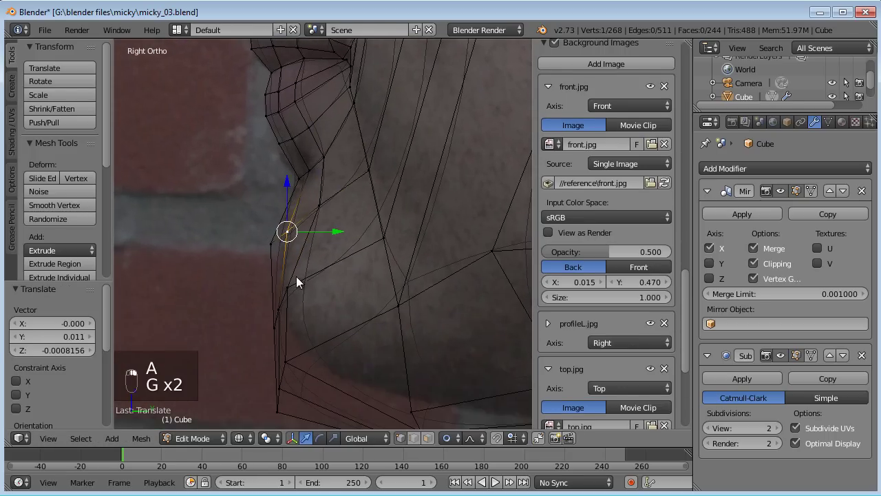
right_click(289, 285)
key(g)
click(336, 271)
right_click(285, 362)
key(g)
click(337, 349)
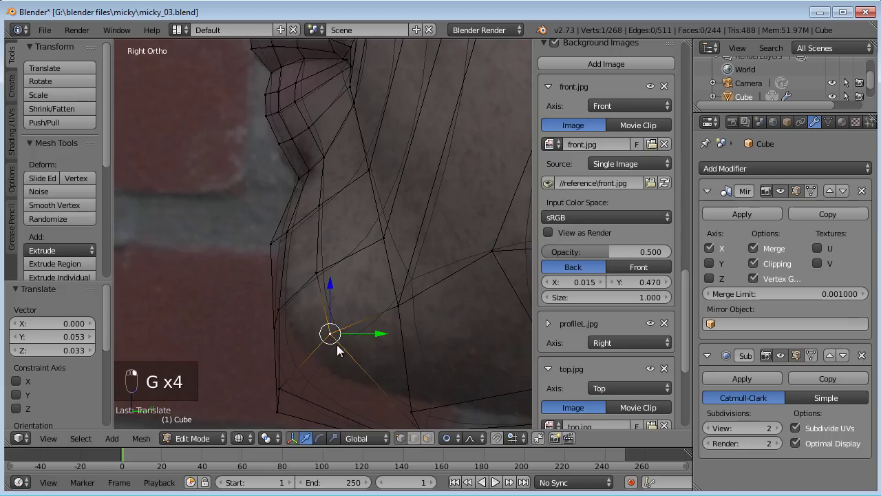
key(g)
click(314, 361)
right_click(277, 411)
key(g)
click(306, 364)
Align the front chin vertices with the chin's profile outline, moving the uppermost one a final 0.004 along Y
right_click(282, 307)
key(g)
click(300, 299)
key(g)
click(280, 324)
key(g)
click(281, 240)
key(g)
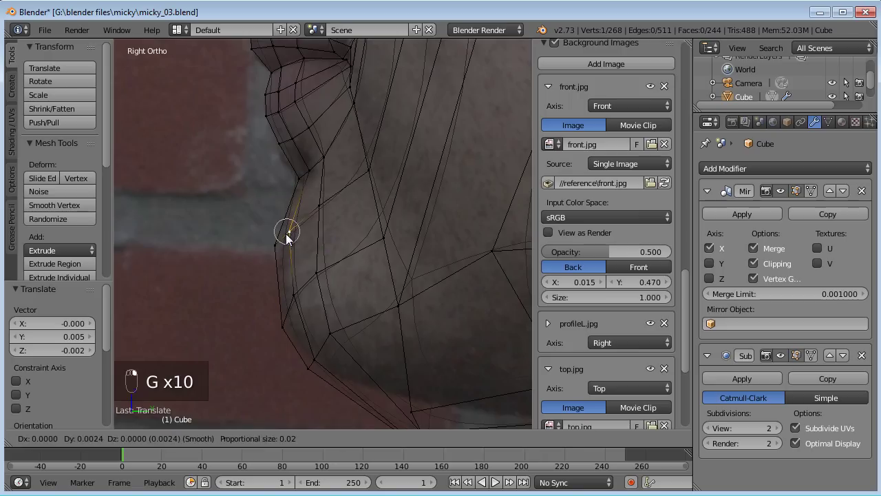
click(286, 234)
key(g)
click(279, 242)
key(g)
click(282, 239)
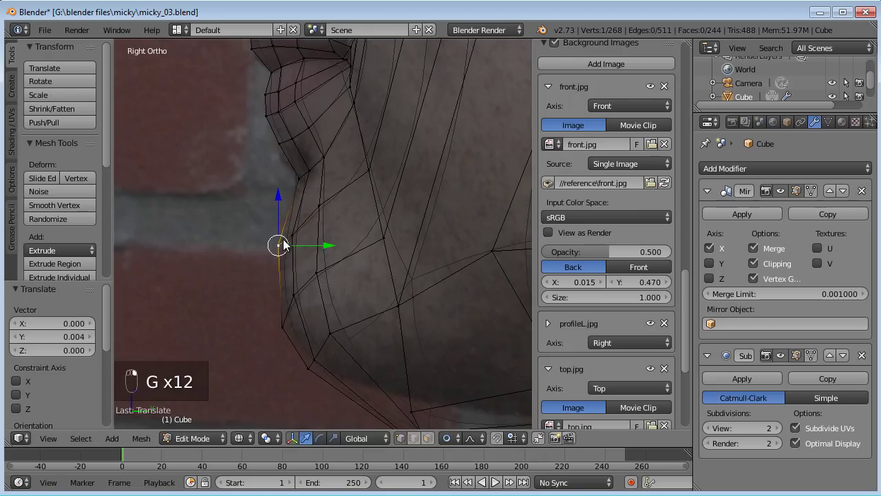
Circle-select the four vertices under the chin and move them up toward the jawline in the side reference
shift+middle_drag(353, 289, 272, 205)
scroll(316, 272, down, 1)
shift+middle_drag(325, 274, 295, 283)
key(a)
key(c)
click(306, 344)
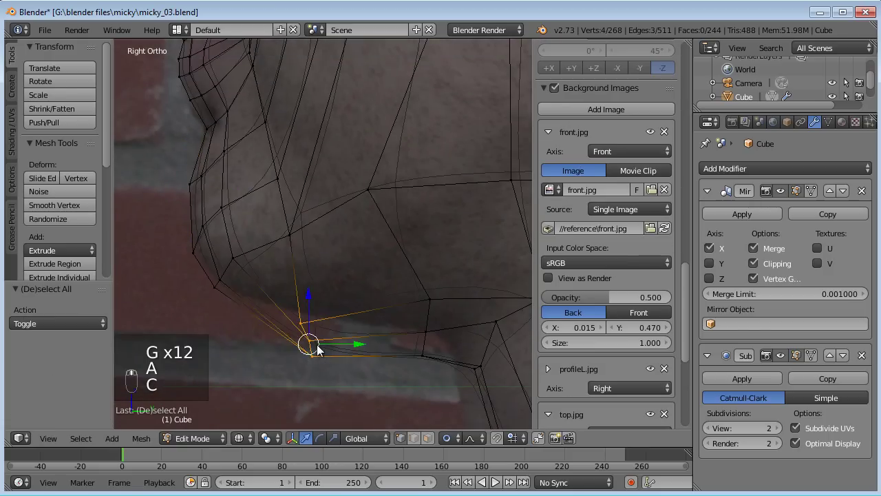
key(g)
click(318, 301)
Spread the vertices under the chin individually, moving the lowest one 0.007 in Y and 0.008 in Z
right_click(306, 270)
key(g)
click(333, 260)
right_click(305, 303)
right_click(311, 292)
key(g)
click(314, 293)
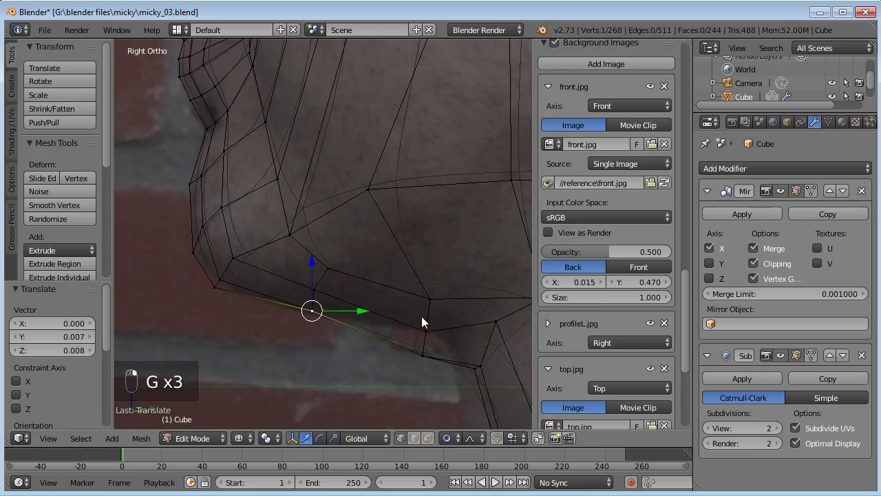
Circle-select the four-vertex column farther back under the jaw and move it up about 0.04 in Z
key(a)
key(c)
click(421, 315)
key(g)
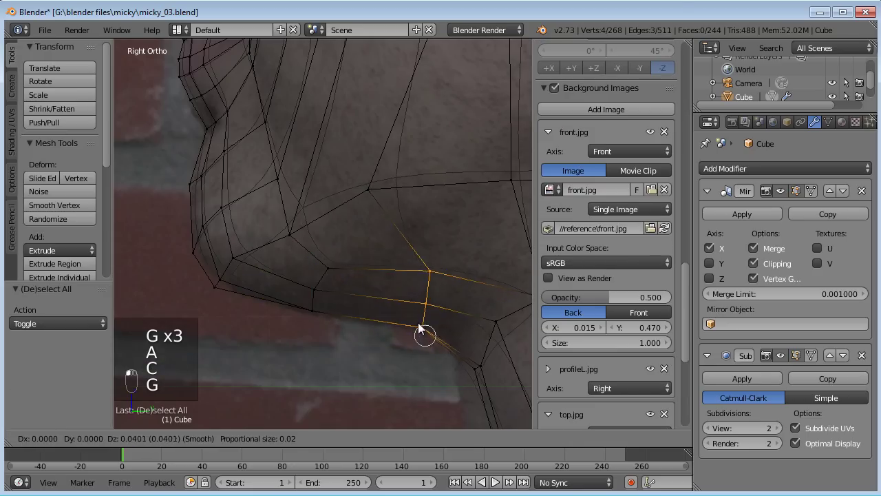
click(418, 319)
Move the lower cheek vertex above the jawline 0.089 along Y
scroll(420, 307, down, 3)
shift+middle_drag(419, 306, 413, 345)
scroll(366, 294, down, 1)
shift+right_click(344, 241)
scroll(345, 240, up, 2)
key(g)
right_click(345, 241)
key(g)
right_click(355, 243)
right_click(357, 242)
key(g)
click(406, 238)
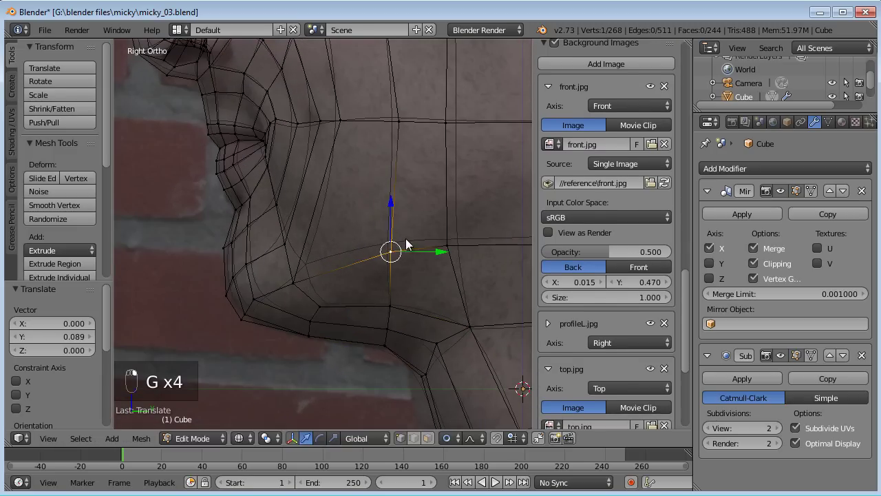
Move the lower and mid cheek vertices individually in the side view, shifting the one level with the mouth 0.037 in Y and 0.003 in Z
shift+middle_drag(405, 238, 409, 270)
key(g)
click(421, 272)
right_click(314, 314)
key(g)
click(345, 298)
right_click(356, 165)
key(g)
click(374, 164)
Select the nine-vertex edge loop that outlines the lips
scroll(375, 164, down, 2)
shift+middle_drag(366, 184, 353, 217)
scroll(375, 274, up, 2)
key(KP_1)
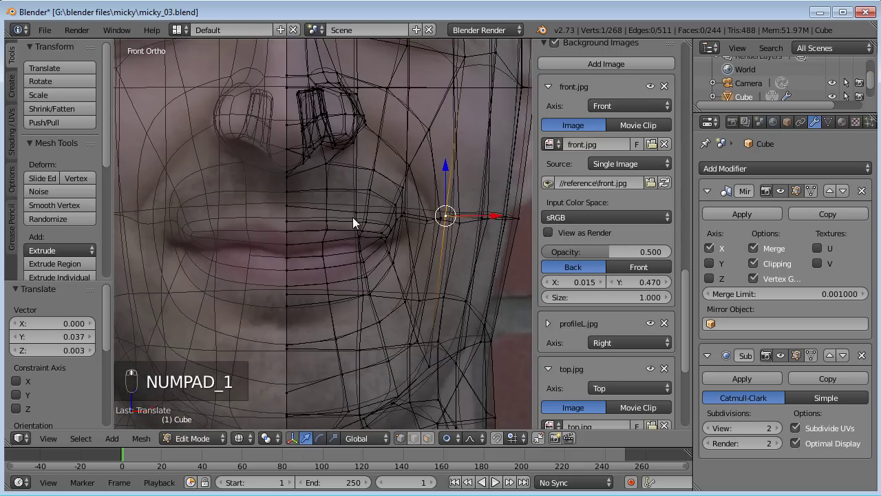
scroll(367, 247, up, 2)
key(KP_3)
scroll(315, 238, up, 3)
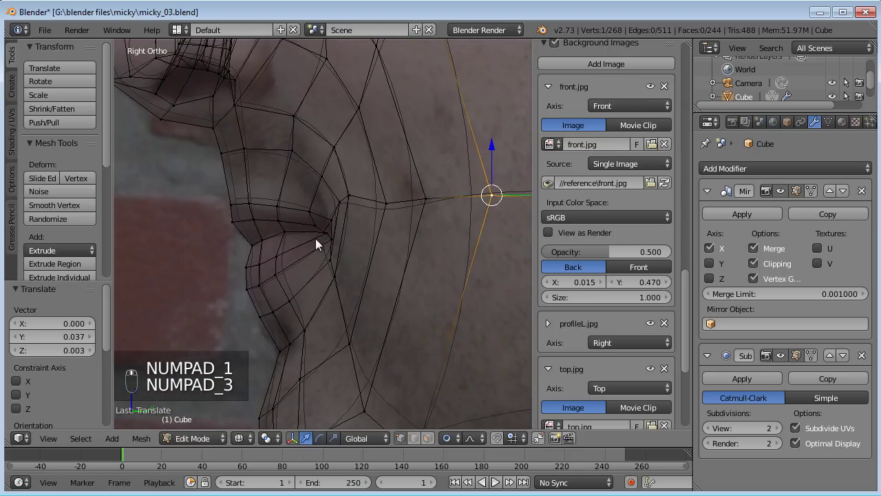
alt+right_click(275, 208)
alt+right_click(262, 210)
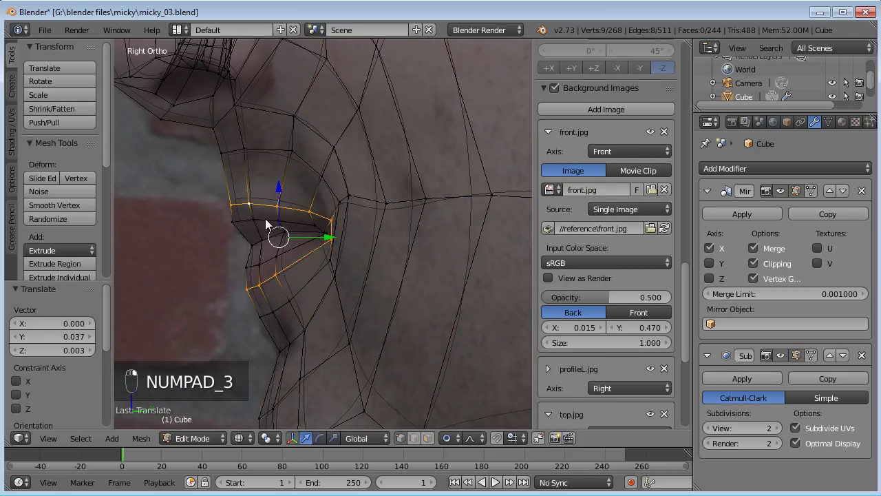
Set the front.jpg background image's Y offset to 0.480 in the front view
key(KP_1)
scroll(275, 224, down, 4)
scroll(310, 258, up, 3)
scroll(327, 255, up, 2)
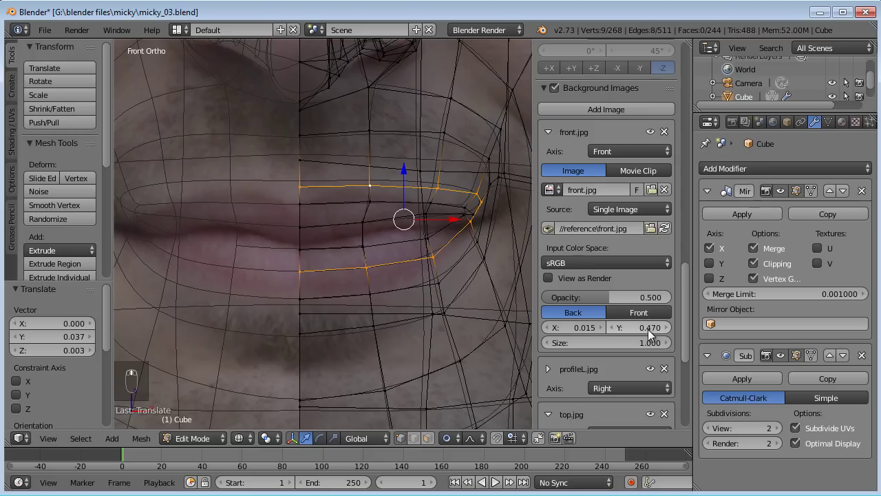
mouse_move(641, 328)
mouse_down()
mouse_move(655, 330)
mouse_move(641, 336)
mouse_move(638, 328)
mouse_up()
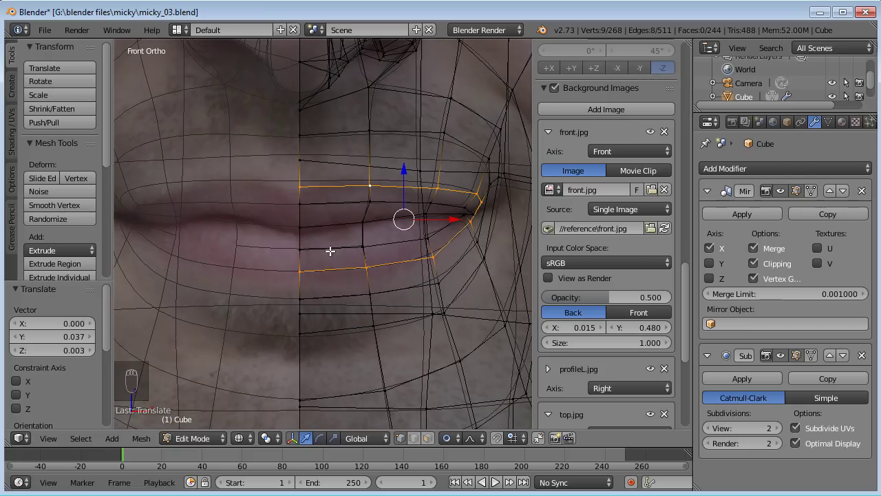
Move the lower-lip outline vertices individually from the centerline outward to follow the lower lip's edge in the front reference
right_click(364, 268)
key(g)
click(365, 277)
right_click(302, 274)
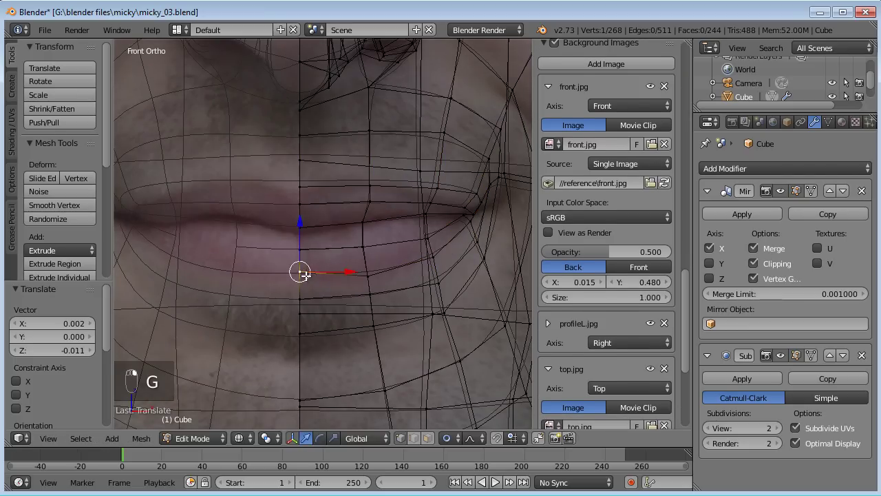
key(g)
click(305, 288)
right_click(367, 280)
key(g)
click(369, 285)
right_click(434, 269)
key(g)
click(430, 273)
Move the upper-lip outline vertices individually from the centerline outward to follow the upper lip's edge in the front reference
right_click(296, 183)
key(g)
click(296, 186)
right_click(364, 183)
key(g)
click(357, 178)
right_drag(416, 187, 431, 187)
right_click(435, 187)
right_click(444, 187)
key(g)
click(448, 191)
Pull the vertices clustered around the mouth corner inward and down to meet the corner in the front reference
key(g)
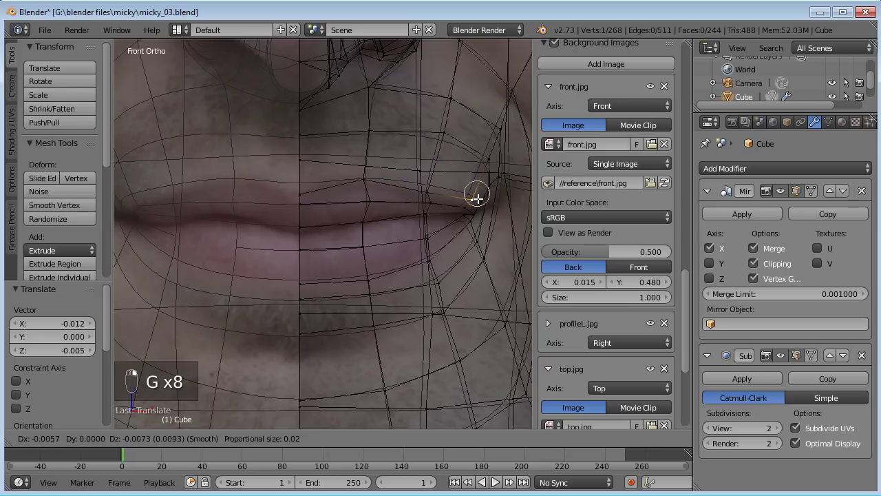
click(474, 201)
key(g)
click(462, 205)
key(g)
click(453, 211)
key(g)
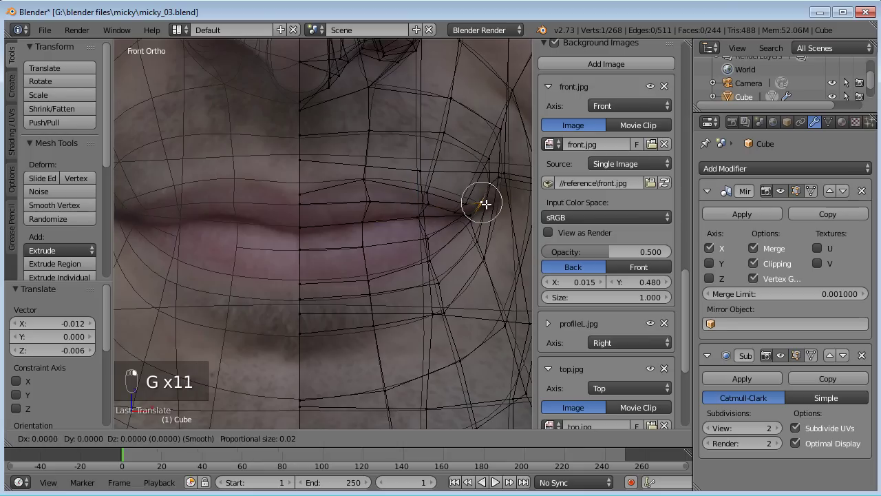
click(475, 212)
click(460, 203)
Adjust the inner lip vertices to the mouth line, moving the centerline upper-lip vertex down 0.015 in Z
right_click(306, 220)
key(g)
click(367, 225)
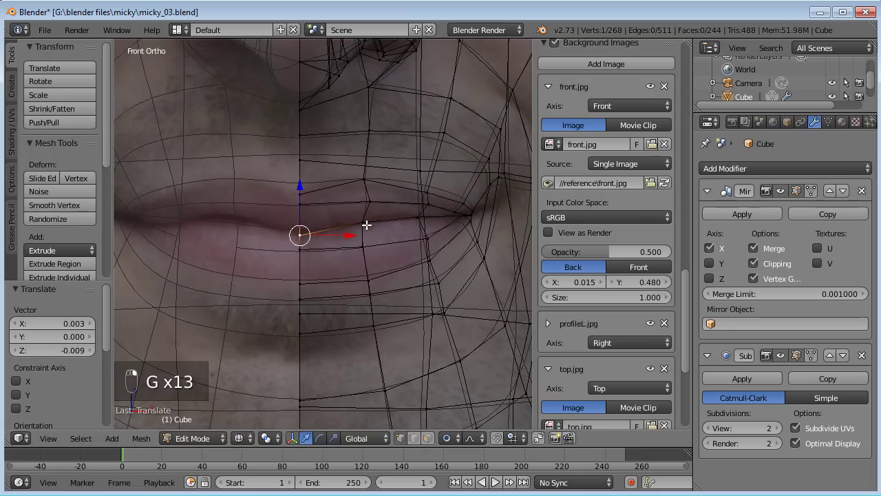
key(g)
click(365, 205)
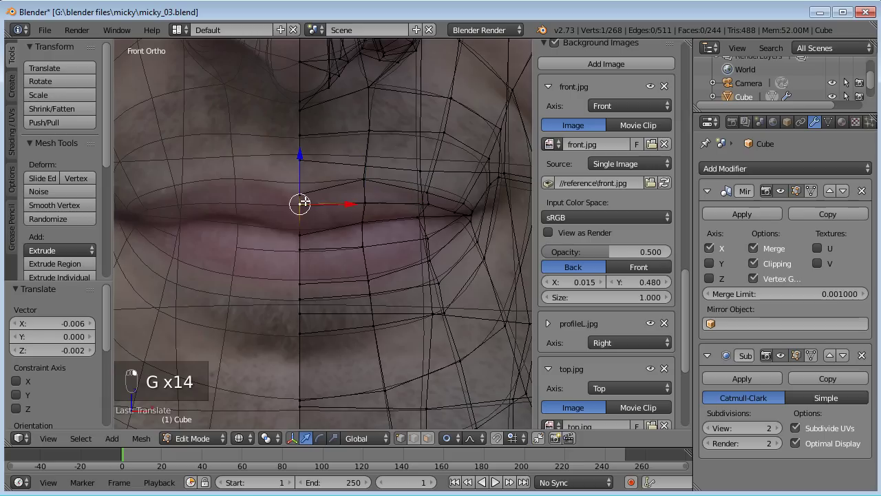
key(g)
click(312, 213)
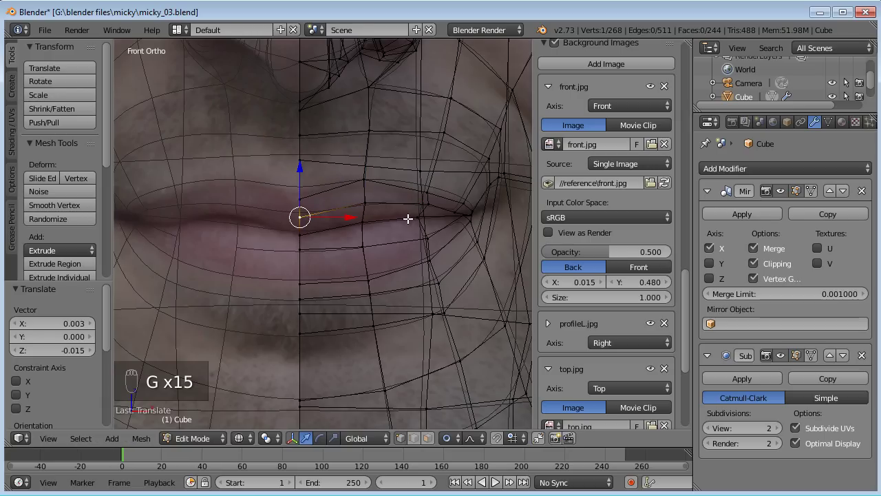
Add one loop cut just outside the lip outline, sliding it by about -0.75 toward the lips
shift+middle_drag(408, 219, 405, 243)
scroll(401, 249, up, 1)
scroll(399, 250, up, 1)
scroll(399, 269, down, 1)
alt+right_click(343, 323)
shift+middle_drag(460, 217, 443, 219)
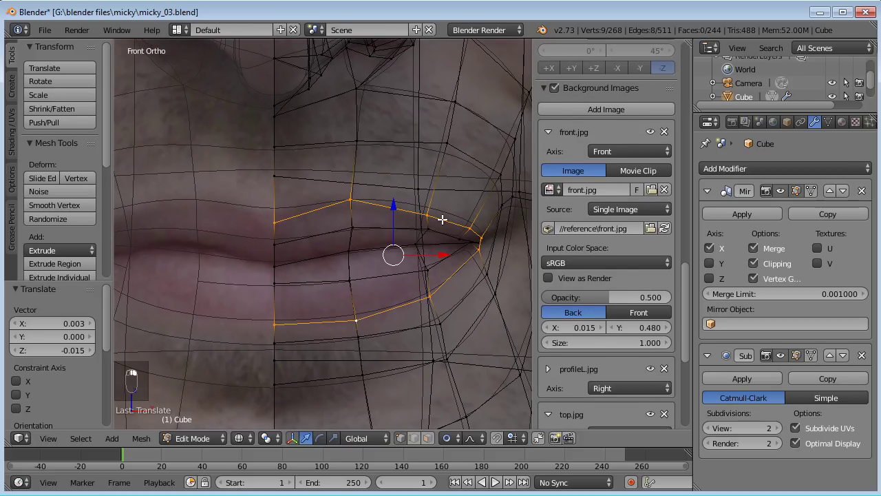
key(ctrl+r)
click(368, 165)
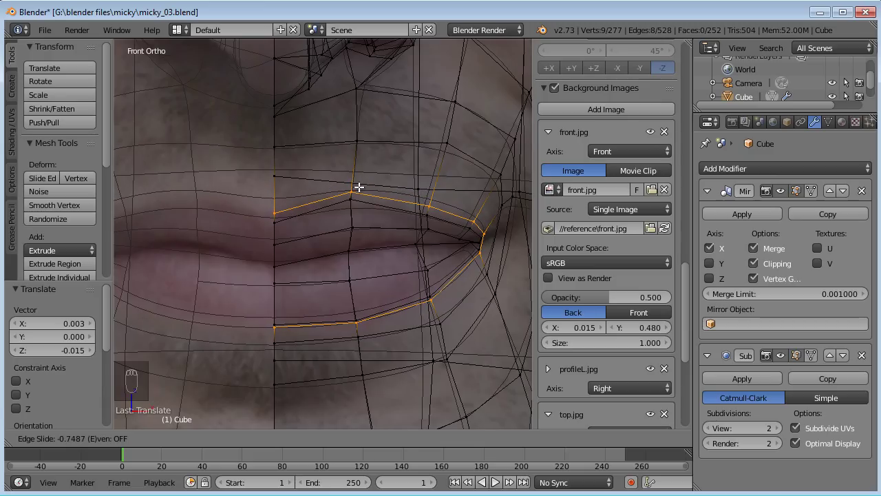
click(357, 190)
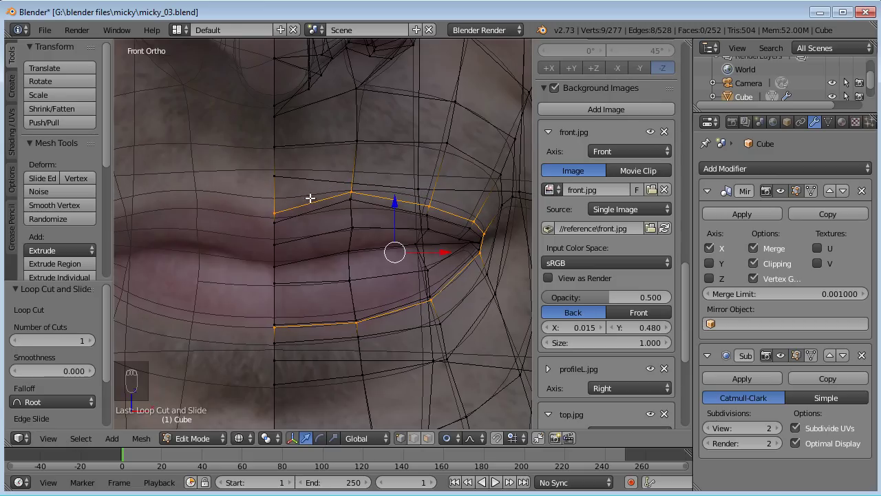
Circle-deselect the upper part of the new loop, keeping only the four lower-lip vertices selected
shift+middle_drag(396, 242, 379, 234)
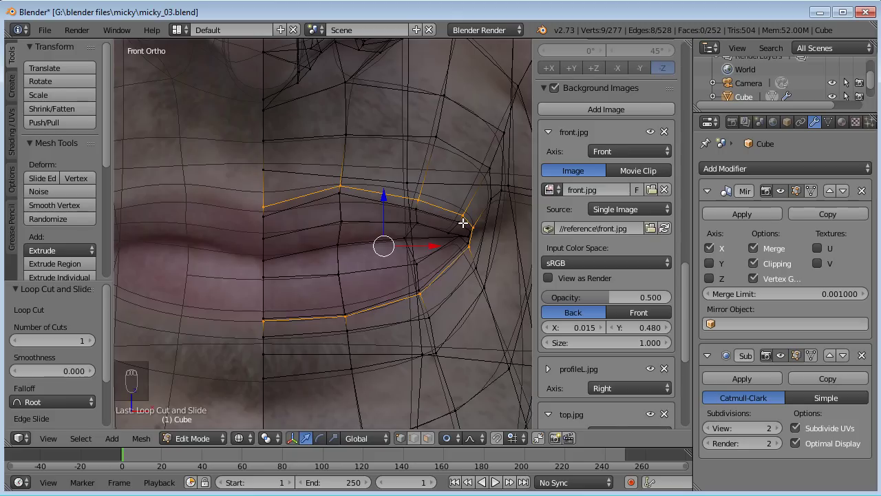
shift+middle_drag(362, 186, 380, 189)
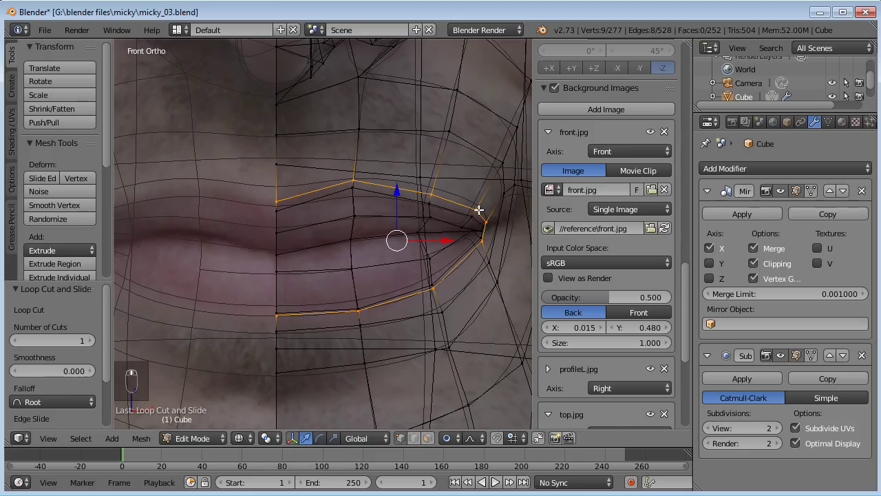
key(c)
middle_drag(474, 207, 295, 197)
right_click(460, 198)
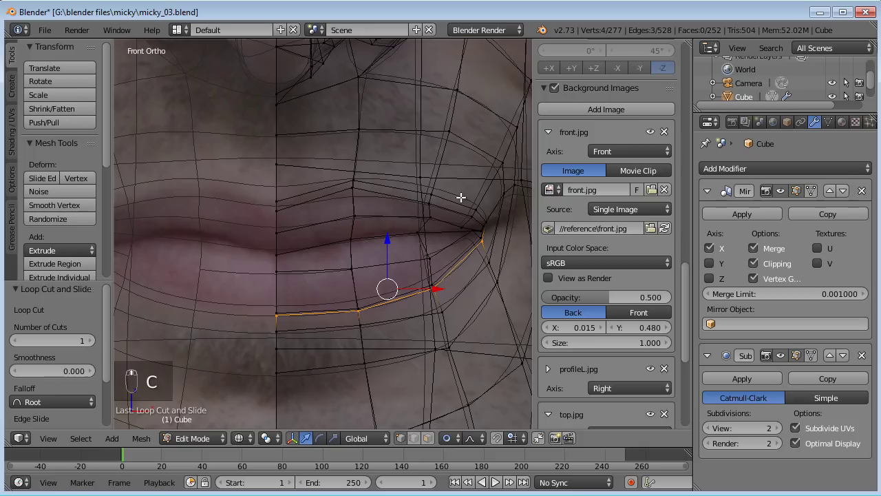
key(g)
key(g)
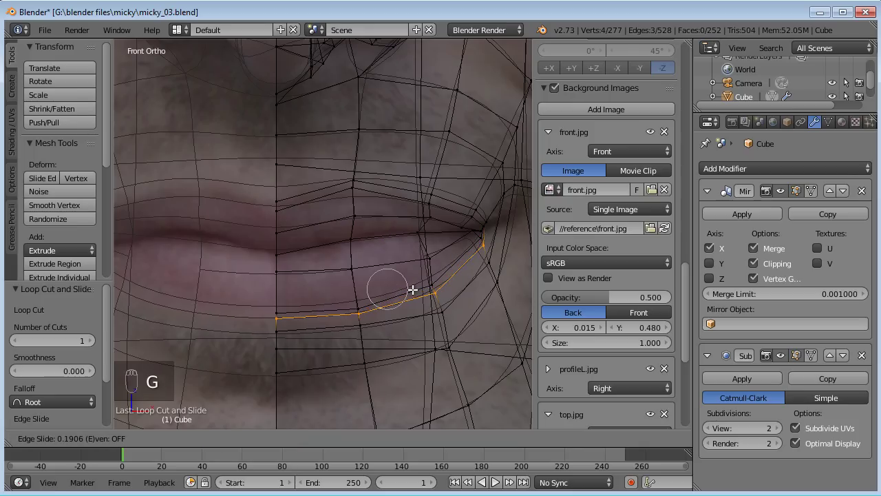
right_click(444, 277)
key(g)
key(g)
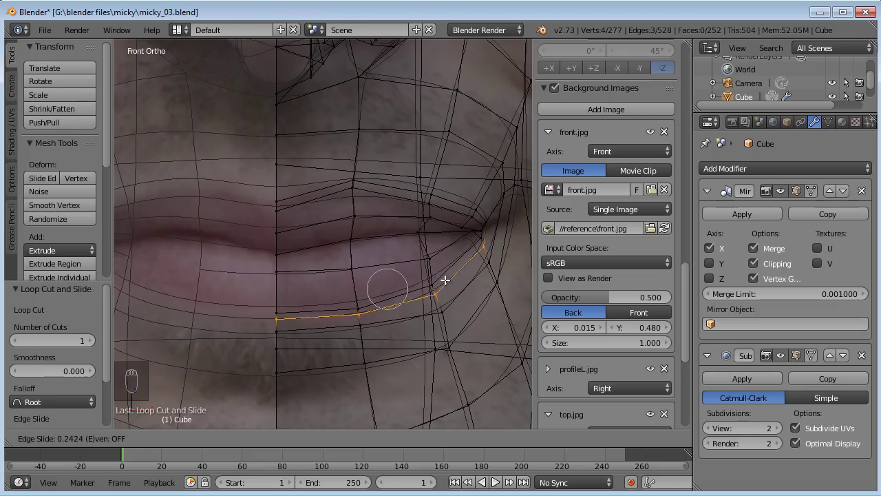
right_click(430, 290)
key(w)
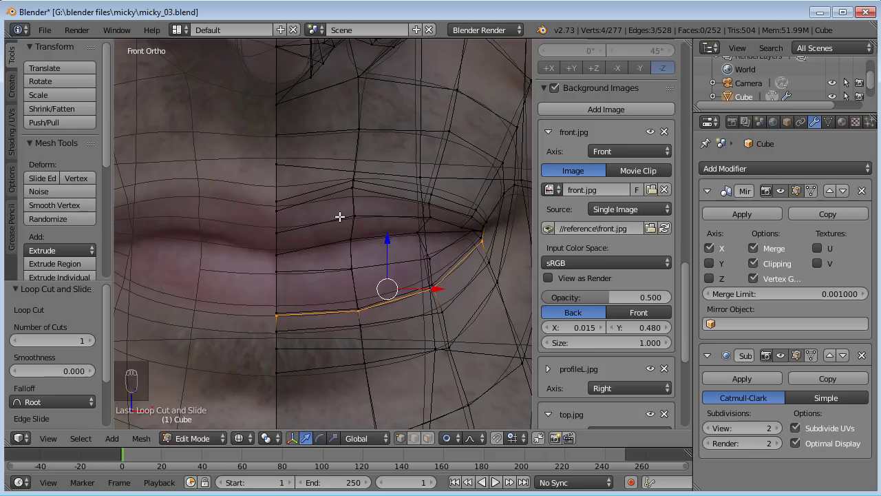
Edge-slide the selected lower-lip edges by 0.231, and move the loop vertex near the corner -0.002 in X and 0.005 in Z
key(ctrl+e)
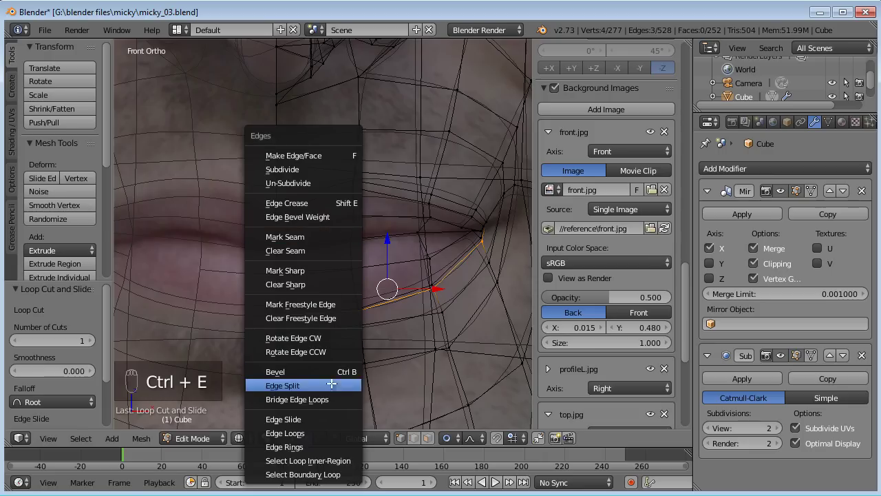
click(282, 418)
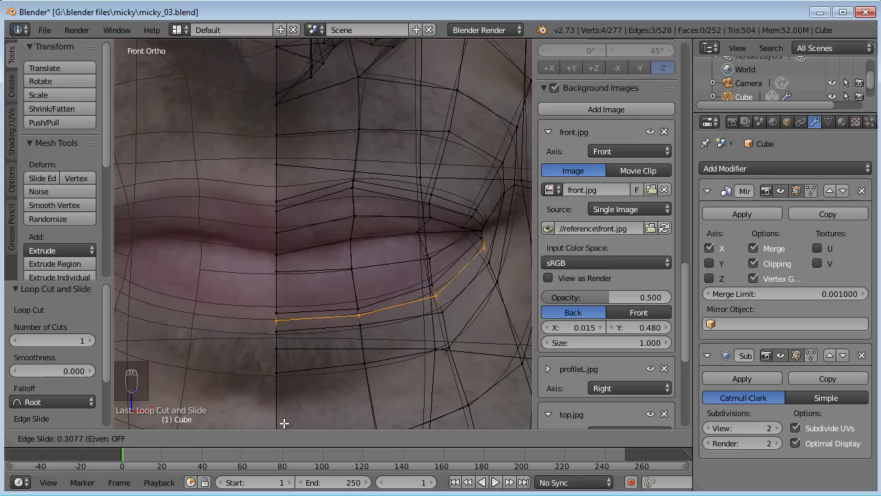
click(283, 422)
right_click(441, 310)
right_click(443, 294)
key(g)
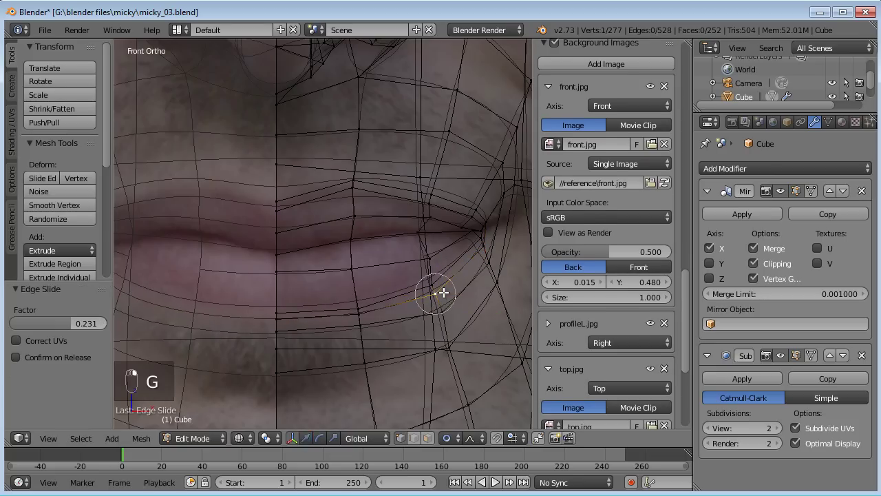
click(439, 292)
Examine the lip shape in solid shading from an orbited view, and return to the front wireframe view
scroll(435, 298, down, 3)
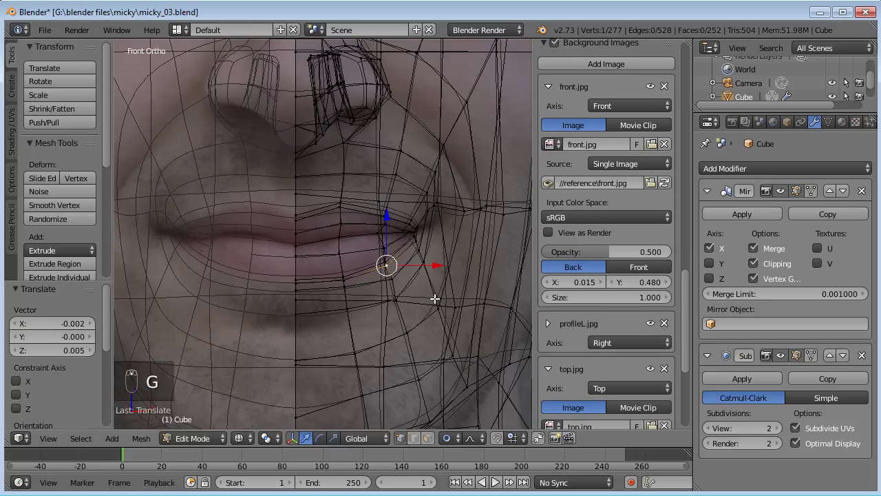
key(z)
middle_drag(398, 282, 306, 250)
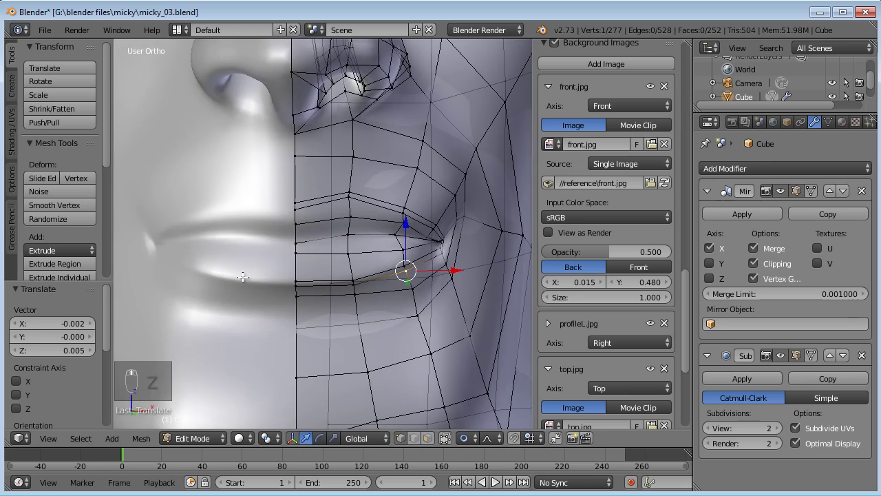
middle_drag(210, 263, 335, 257)
key(KP_1)
key(z)
scroll(333, 244, up, 2)
scroll(388, 206, down, 2)
Move the vertices beside and above the mouth corner inward, shifting the one next to the corner -0.019 along X
right_click(457, 203)
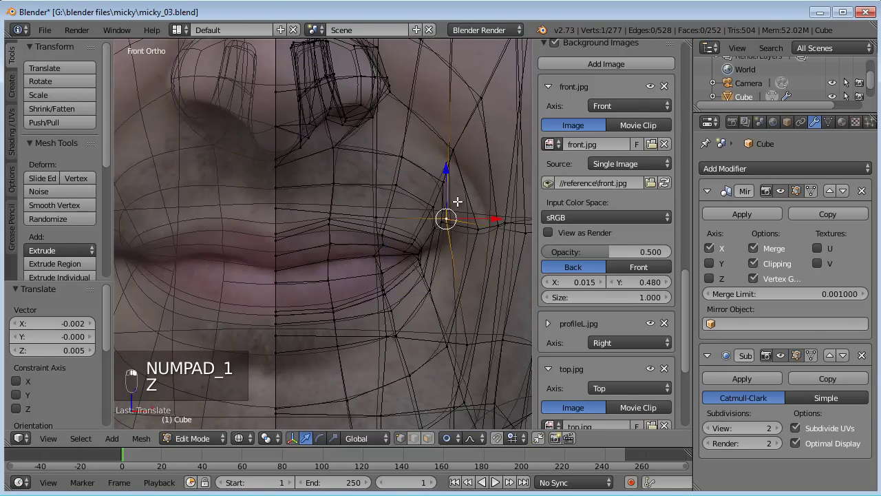
key(g)
click(433, 196)
key(g)
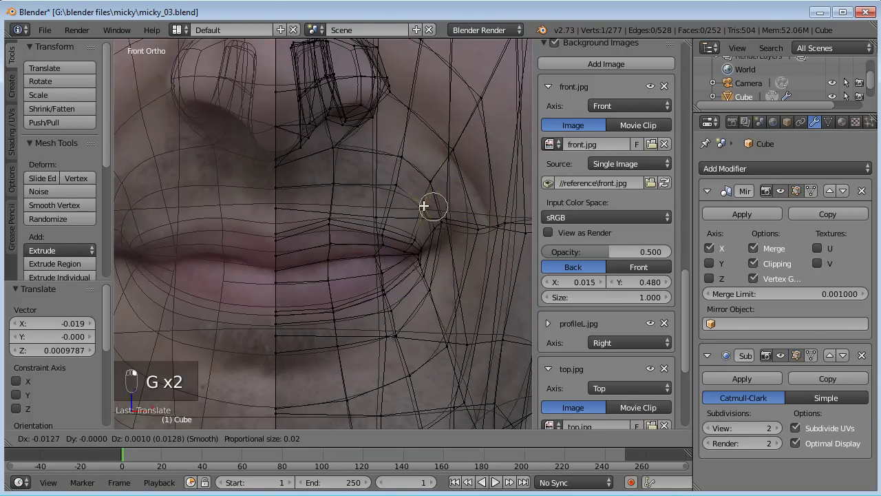
key(g)
click(395, 156)
key(g)
click(410, 119)
Reposition the vertices between the nostril and upper lip individually into an even curve around the mouth
key(g)
click(334, 145)
key(g)
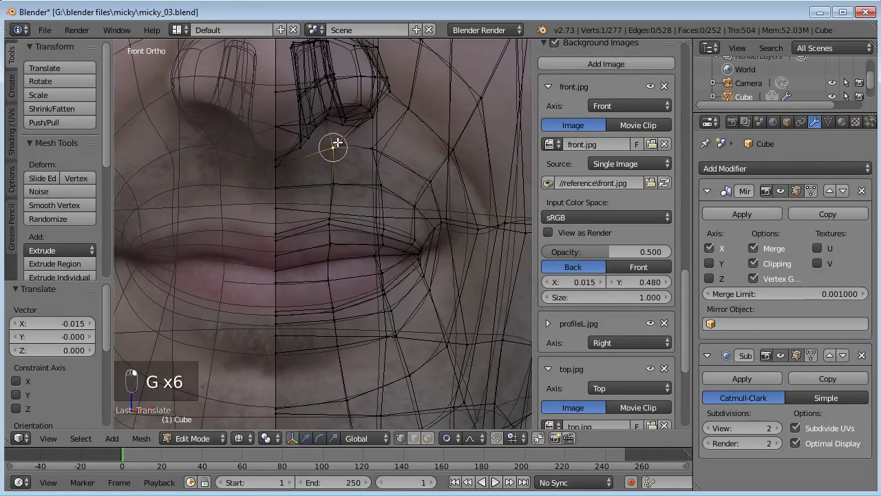
click(333, 178)
key(g)
click(379, 181)
key(g)
click(425, 172)
key(g)
click(422, 166)
Align the vertices with the smile fold beside the mouth, moving the one near the corner -0.003 in X and 0.023 in Z
right_click(455, 148)
key(g)
click(442, 143)
right_click(450, 220)
key(g)
click(448, 219)
key(g)
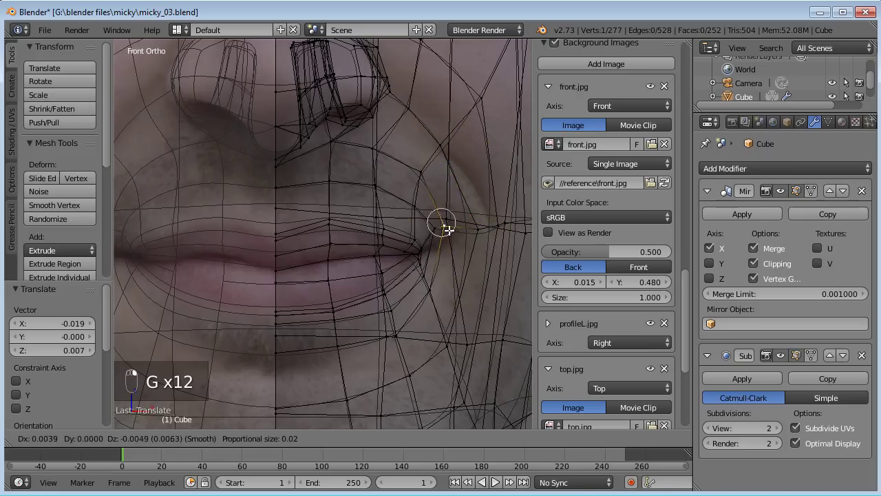
click(456, 234)
key(g)
click(451, 216)
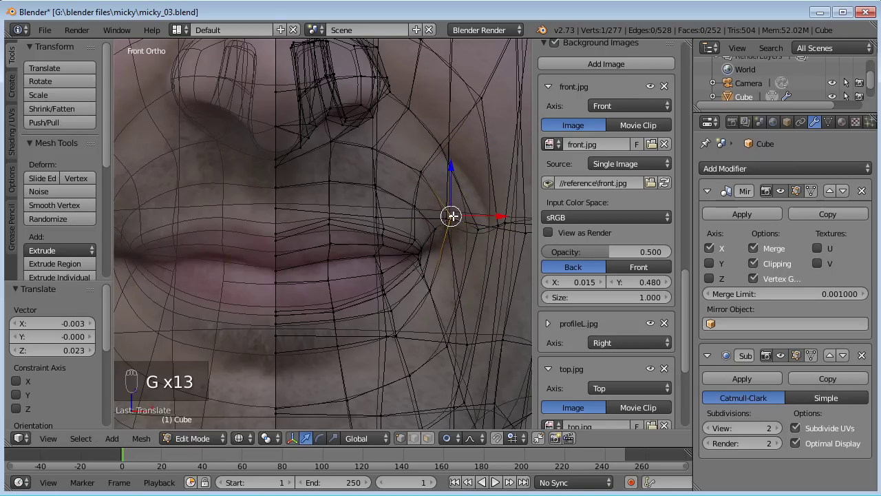
right_click(447, 217)
key(g)
Circle-select the vertices down the head behind the face in the side view and hide them
right_click(491, 239)
scroll(480, 242, down, 5)
mouse_move(480, 242)
middle_down()
mouse_move(384, 236)
mouse_move(413, 231)
mouse_move(308, 247)
middle_up()
key(KP_3)
key(a)
key(a)
key(c)
mouse_move(370, 147)
mouse_down()
mouse_move(346, 93)
mouse_move(357, 159)
mouse_move(345, 255)
mouse_move(350, 310)
mouse_move(370, 333)
mouse_up()
right_click(370, 334)
key(h)
mouse_move(365, 255)
middle_down()
mouse_move(371, 244)
mouse_move(460, 243)
mouse_move(315, 271)
mouse_move(367, 258)
middle_up()
key(KP_1)
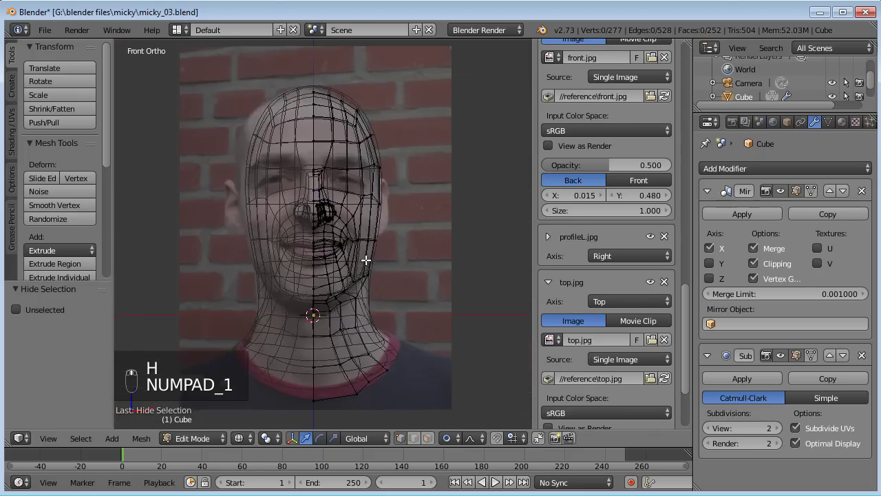
Adjust the vertices around the mouth corner in the front view, moving the one below the corner 0.014 in X and -0.010 in Z
scroll(366, 261, up, 5)
right_click(407, 262)
key(g)
click(393, 255)
key(g)
click(390, 260)
key(g)
click(380, 266)
key(g)
click(391, 300)
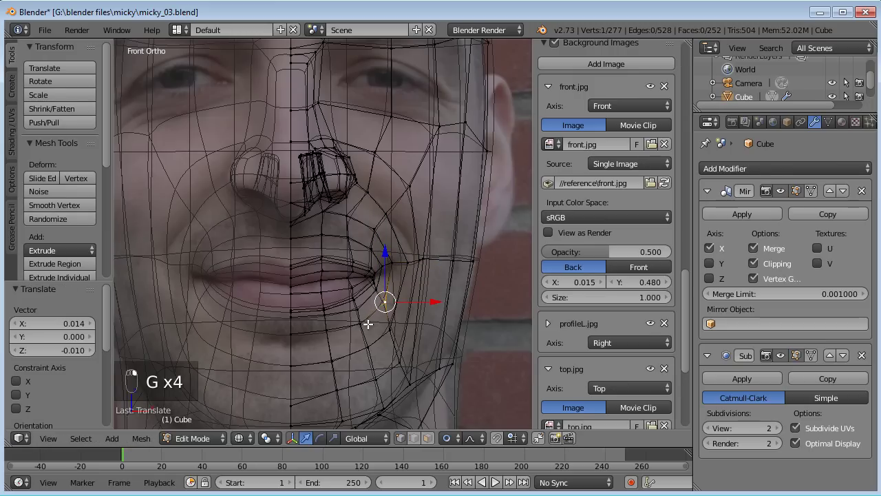
Reposition the vertices beside and below the mouth corner individually in the front view to even out the spacing of the loops
key(g)
click(409, 260)
key(g)
click(431, 259)
key(g)
click(426, 261)
right_click(399, 364)
key(g)
click(388, 331)
key(g)
click(395, 316)
Raise the lower cheek and jaw vertices one after another in the front view, moving the last one 0.025 in Z
right_click(411, 374)
key(g)
click(432, 339)
right_click(441, 417)
key(g)
click(450, 354)
key(g)
click(459, 347)
Circle-select the vertices between nose and upper lip in the side view and move them 0.012 in Y and -0.003 in Z
scroll(371, 296, down, 2)
shift+middle_drag(343, 276, 414, 273)
key(KP_3)
scroll(409, 305, up, 5)
scroll(384, 235, up, 3)
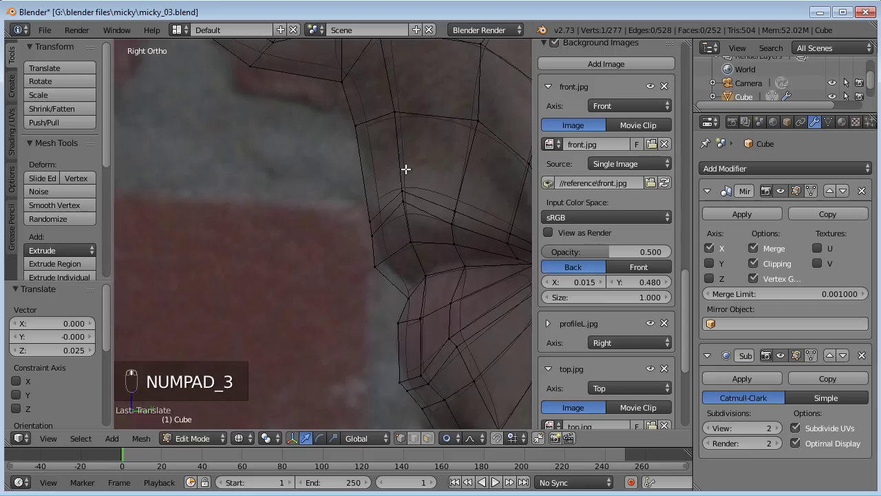
shift+middle_drag(405, 169, 307, 225)
key(a)
key(a)
key(c)
drag(279, 200, 294, 201)
right_click(293, 201)
key(a)
key(c)
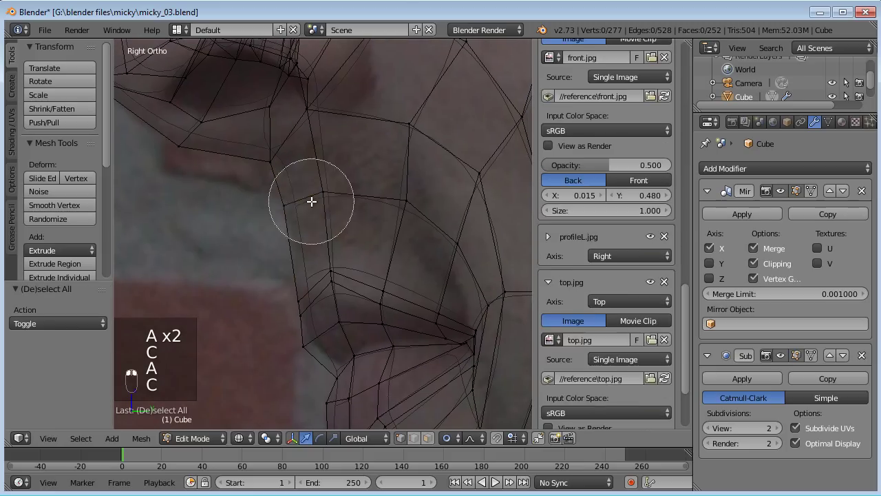
click(305, 199)
right_click(305, 199)
key(g)
click(328, 205)
Move the foremost vertices on the upper lip's edge -0.006 in Y and 0.009 in Z to match the profile
right_click(299, 301)
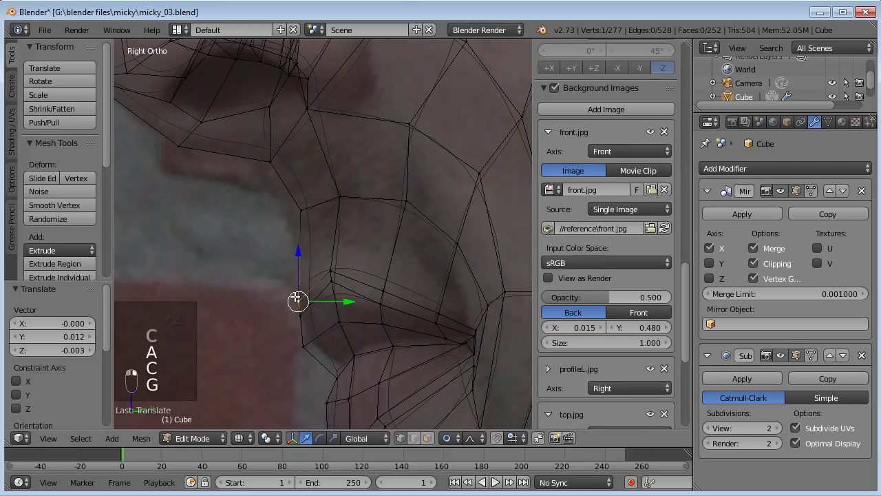
key(g)
click(292, 294)
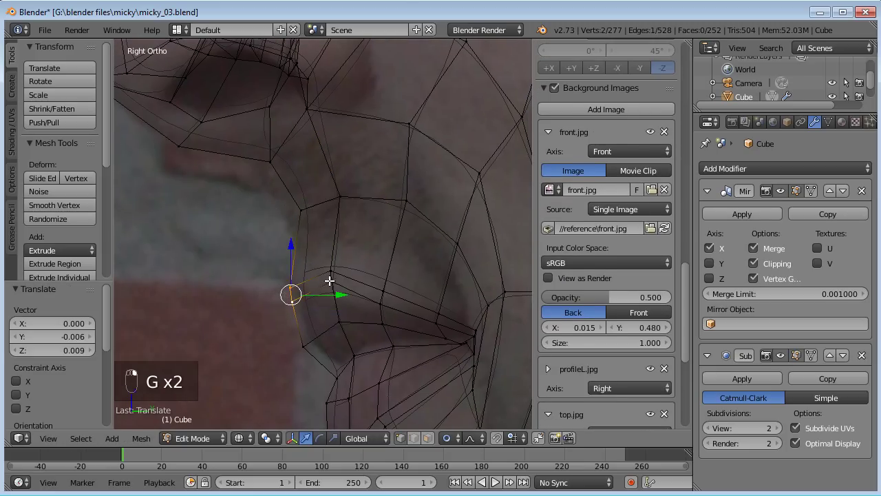
key(a)
key(c)
click(331, 277)
right_click(332, 277)
scroll(372, 321, down, 1)
shift+middle_drag(372, 321, 330, 297)
key(a)
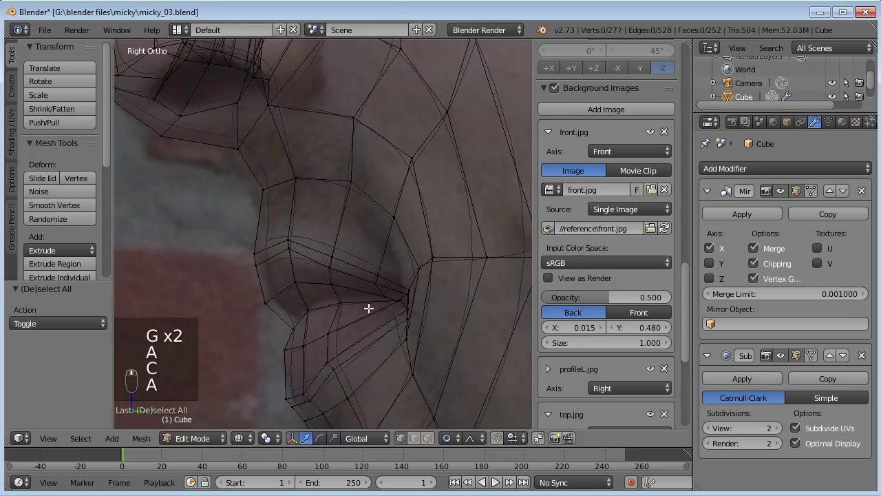
Select the three vertices along the parting line of the lips, move them slightly upward and rotate them 6.06°
right_click(335, 303)
shift+right_click(307, 312)
shift+right_click(289, 324)
key(g)
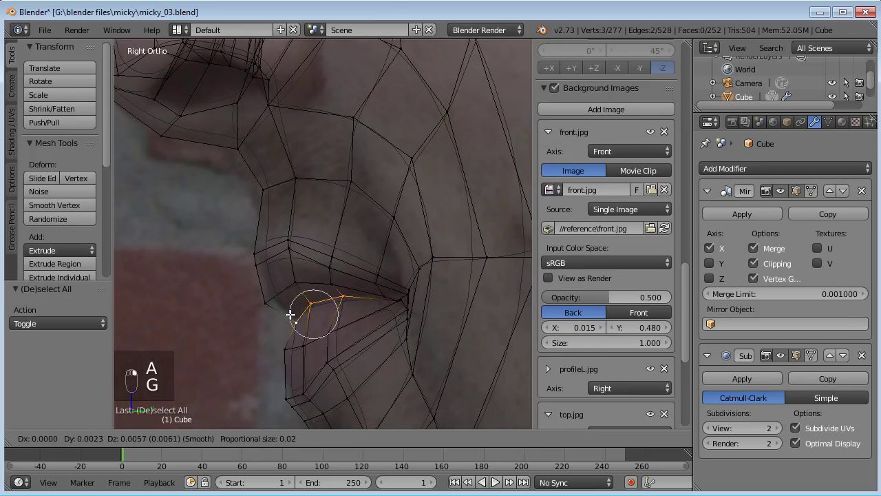
click(289, 318)
key(r)
click(392, 260)
Add one loop cut along the parting line between the upper and lower lip in the front view and slide it upward
middle_drag(288, 261, 338, 255)
key(KP_1)
key(z)
key(z)
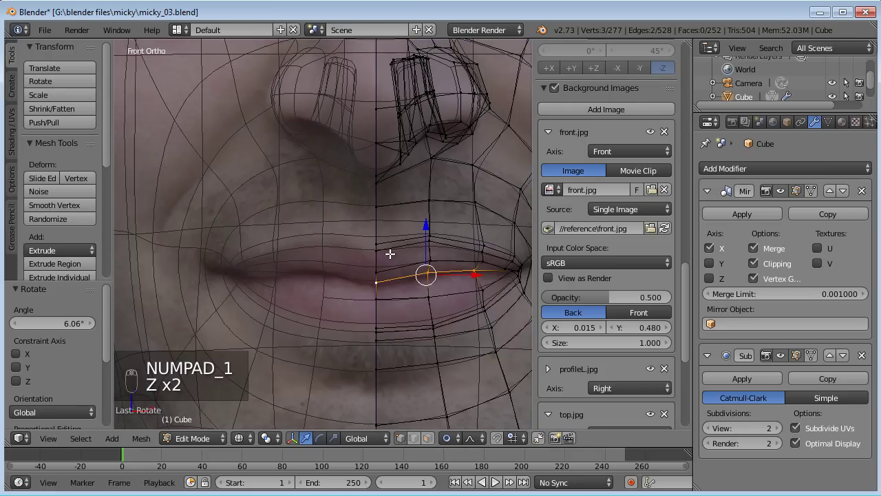
scroll(334, 269, down, 2)
scroll(331, 283, up, 2)
scroll(329, 288, up, 1)
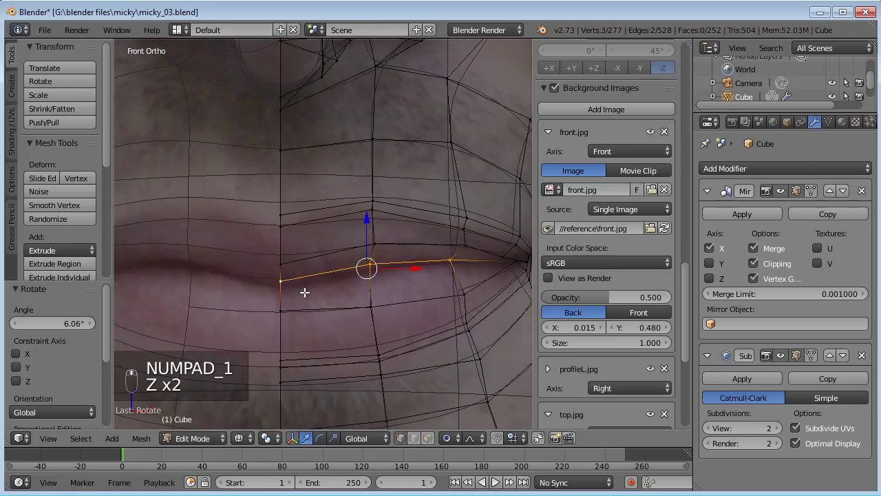
shift+middle_drag(477, 272, 434, 274)
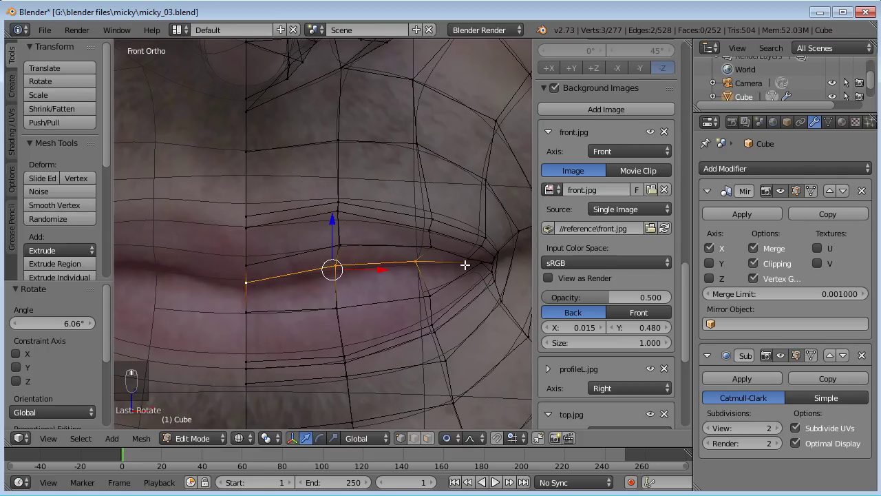
key(ctrl+r)
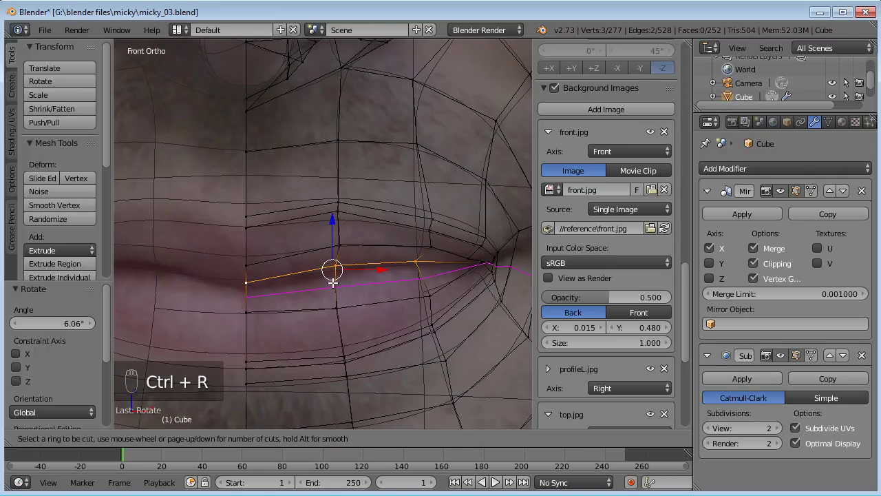
click(333, 282)
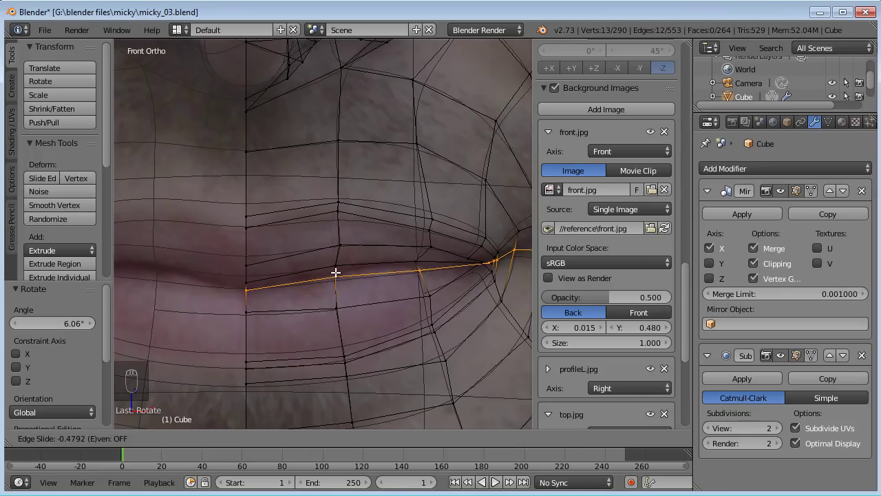
click(335, 273)
Switch to face selection and select the three narrow faces between the lips
scroll(337, 273, down, 2)
shift+middle_drag(371, 275, 301, 276)
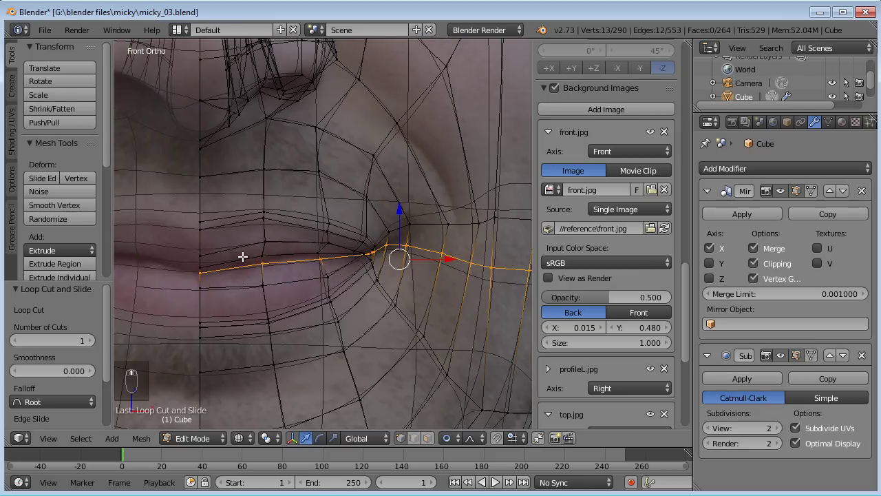
click(427, 438)
right_click(232, 265)
shift+right_click(285, 254)
shift+right_click(337, 248)
shift+right_click(338, 251)
shift+right_click(339, 249)
scroll(365, 283, down, 2)
shift+middle_drag(426, 284, 292, 294)
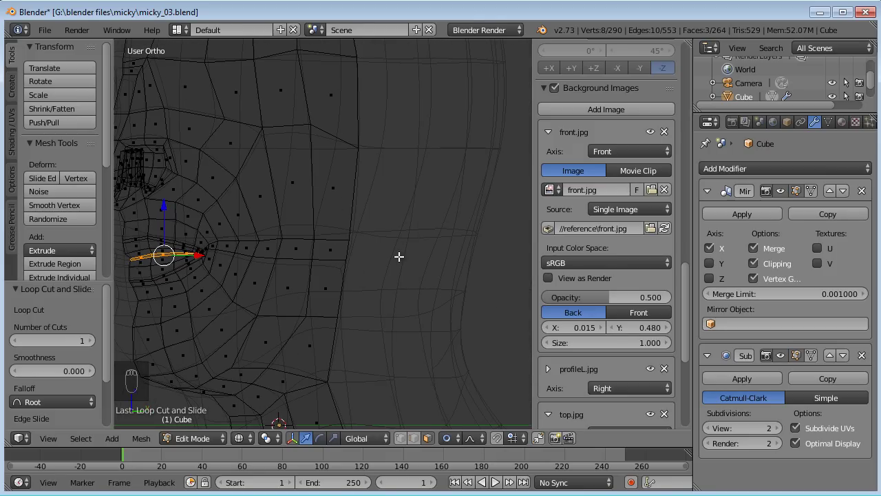
Reveal the hidden geometry and select the face behind the cheek where the new loop cut ends
key(alt+h)
key(a)
scroll(370, 285, up, 5)
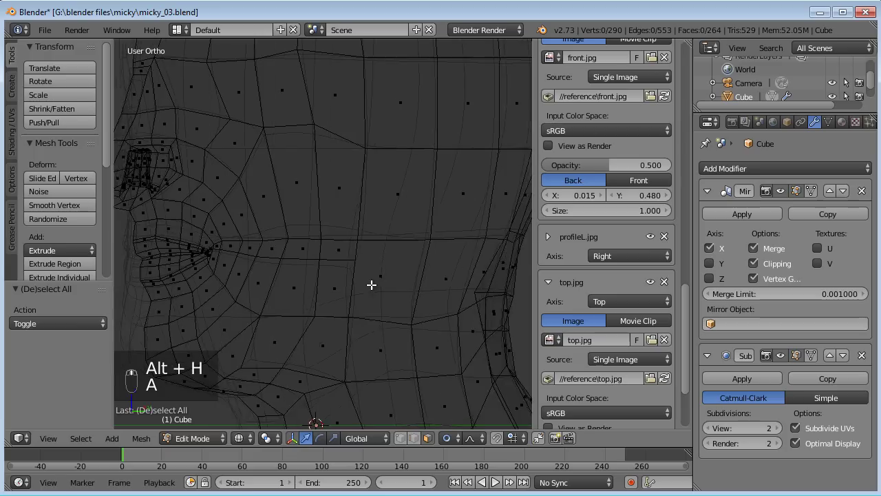
right_click(333, 280)
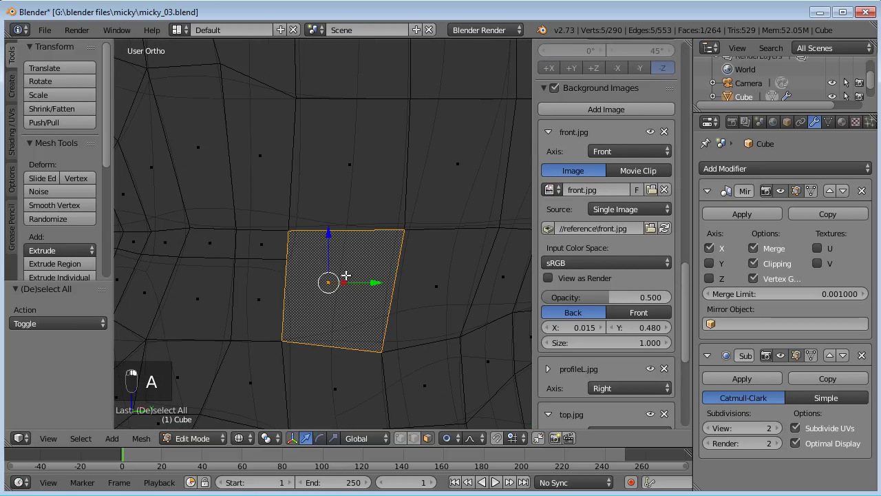
scroll(344, 276, up, 3)
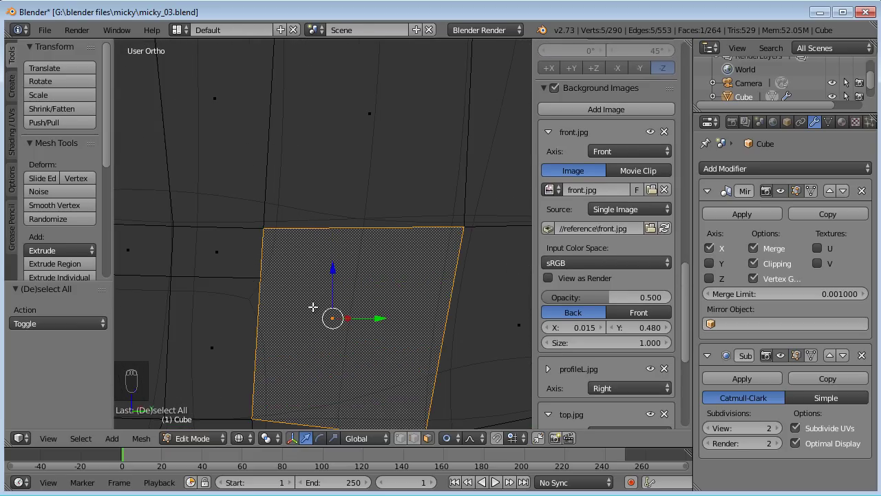
Add a loop cut around the back of the head beyond that face, sliding it to line up with the cheek loop
scroll(313, 306, down, 6)
click(413, 439)
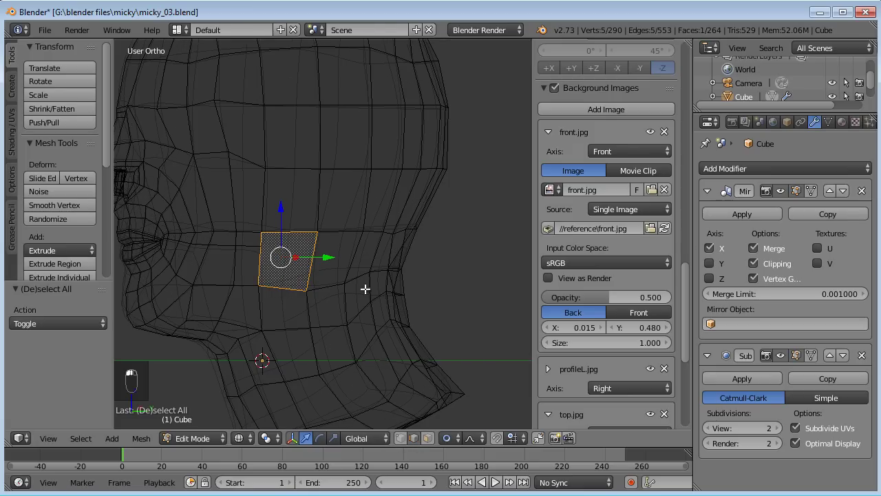
scroll(353, 278, up, 1)
key(ctrl+r)
click(380, 254)
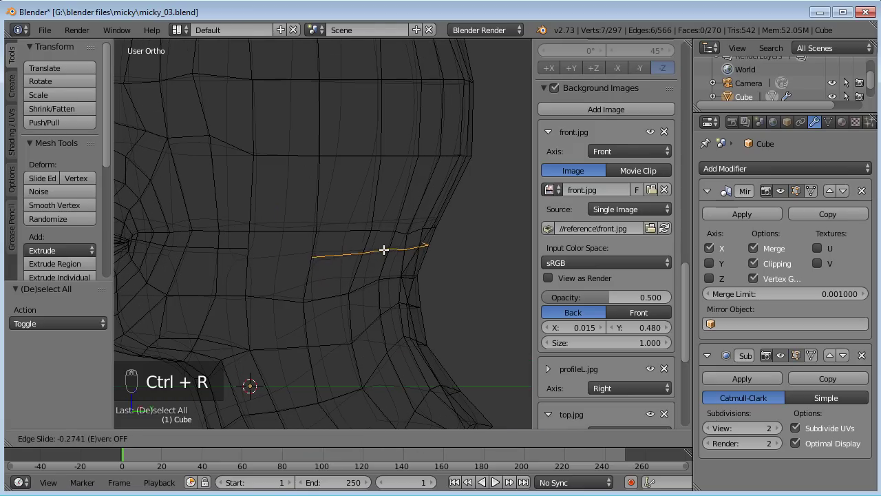
scroll(385, 257, up, 3)
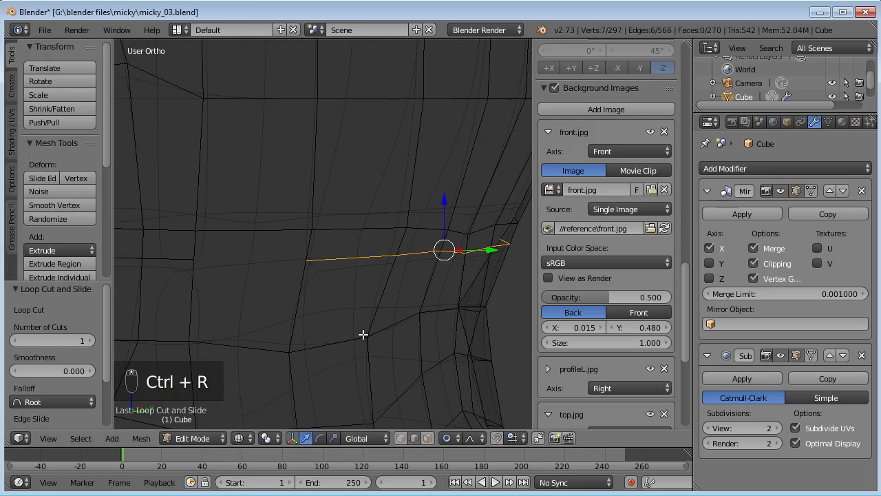
Delete the face that interrupts the two loop cuts at the side of the head
click(427, 438)
right_click(248, 281)
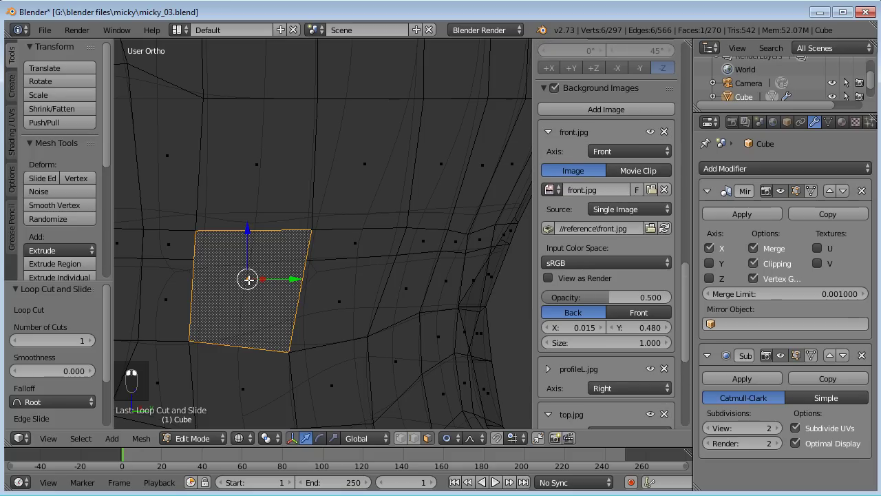
key(Delete)
click(244, 313)
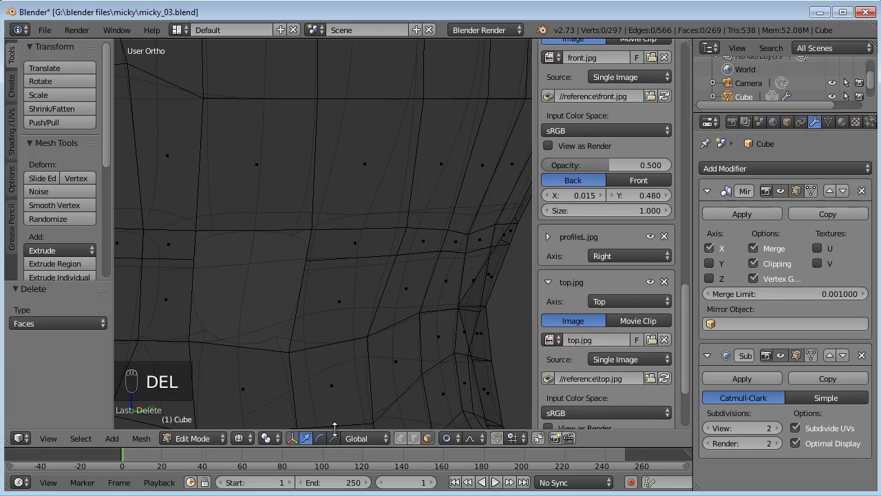
Fill the hole with an upper and a lower face from its opposing side edges so the loop cuts connect
right_click(308, 245)
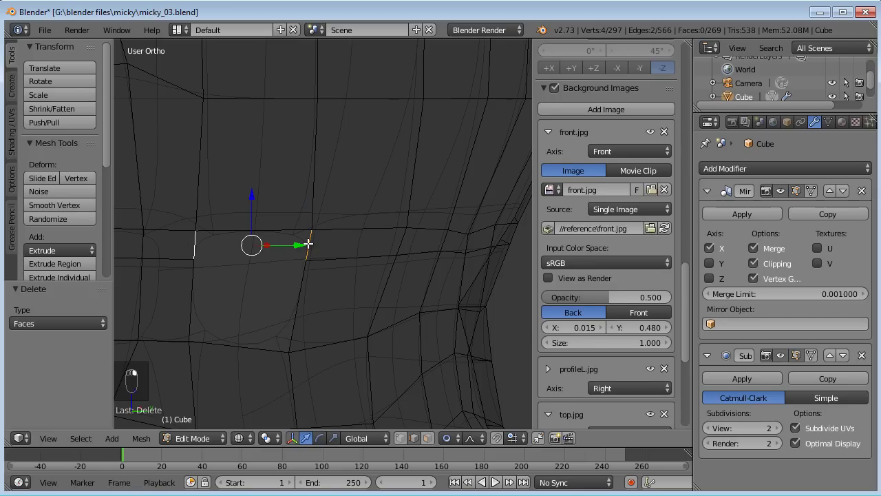
key(f)
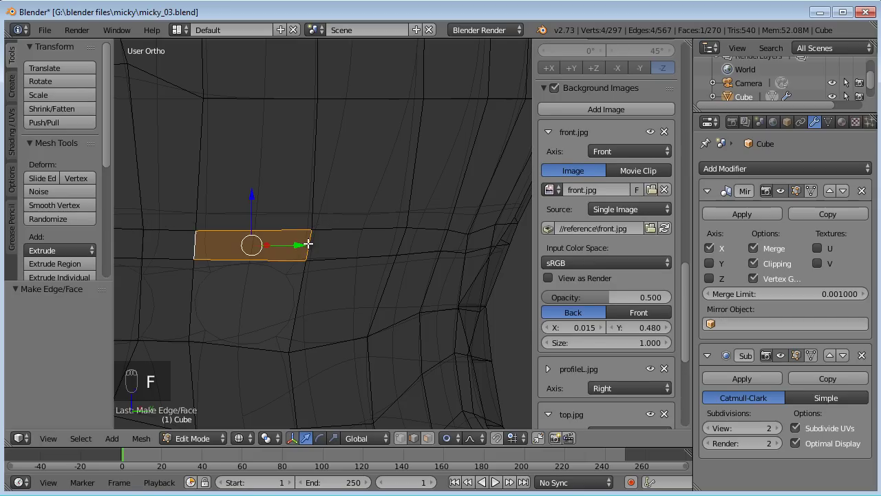
right_click(191, 287)
key(f)
key(a)
Select the three narrow faces between the lips and move them 0.001 in Y and 0.002 in Z in the side view
scroll(286, 295, down, 5)
scroll(282, 293, up, 3)
middle_drag(297, 291, 298, 271)
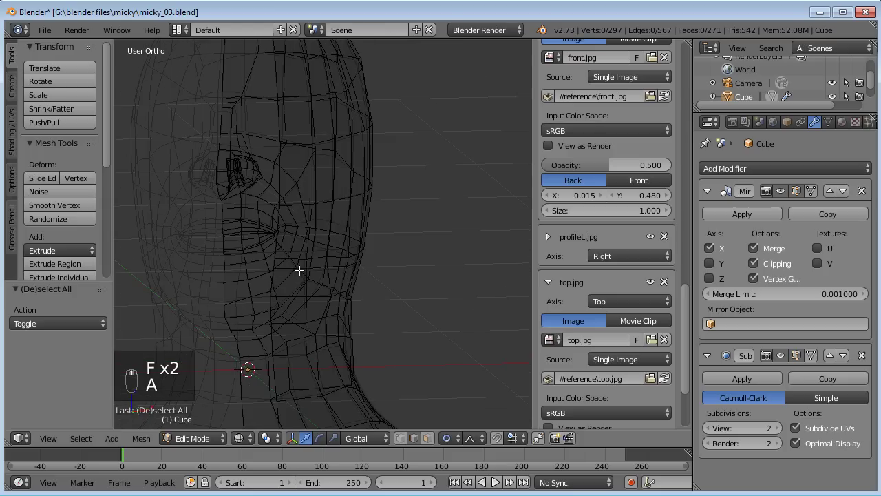
middle_drag(323, 239, 248, 262)
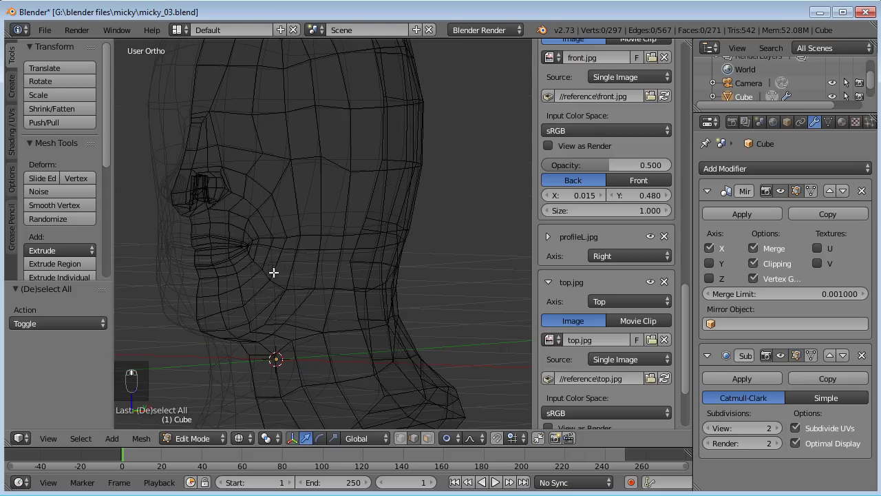
scroll(324, 267, up, 3)
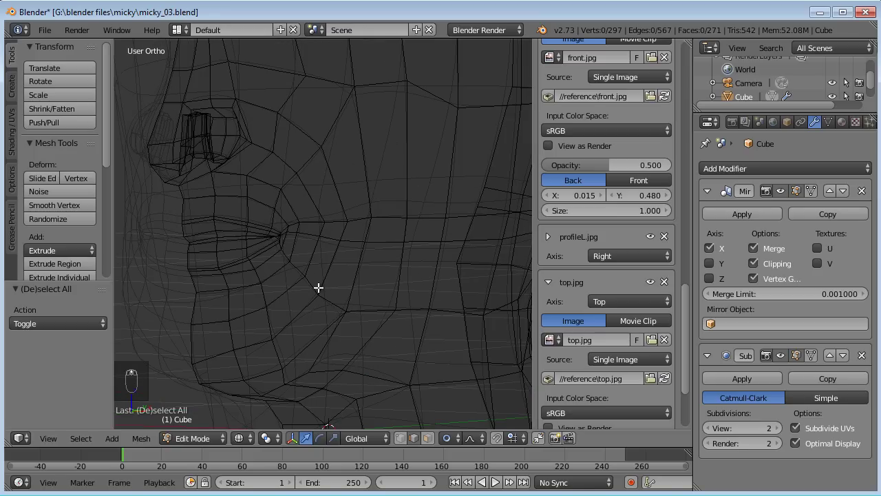
scroll(317, 288, up, 3)
shift+middle_drag(269, 289, 399, 286)
scroll(360, 269, up, 2)
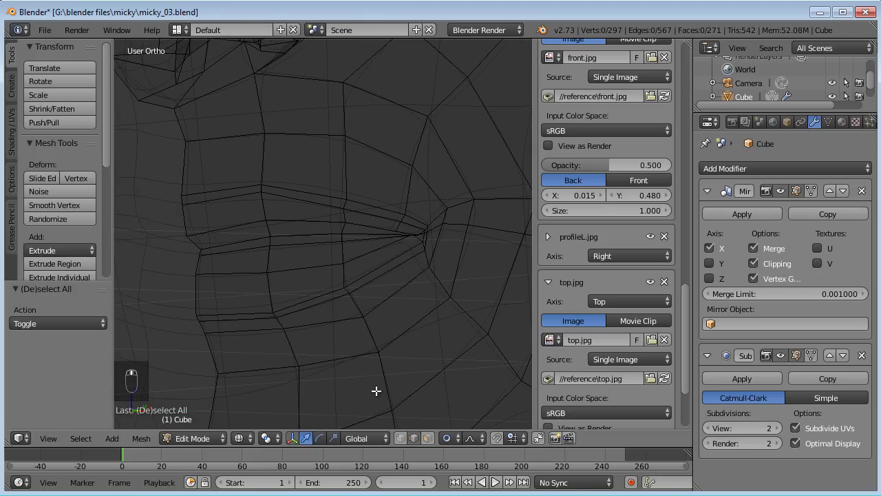
right_click(230, 248)
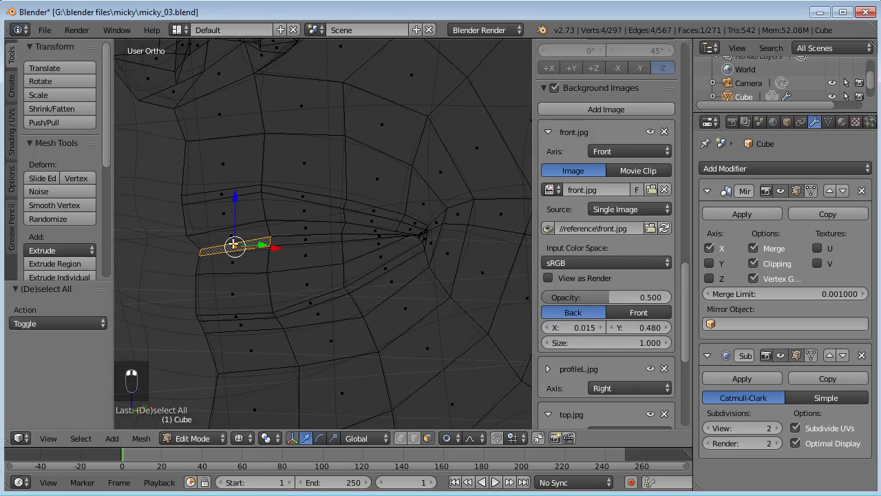
middle_drag(370, 238, 335, 248)
key(KP_3)
shift+middle_drag(237, 243, 373, 261)
key(g)
click(381, 261)
Extrude the faces between the lips into the mouth and move the extrusion 0.003 in Y and 0.011 in Z
key(e)
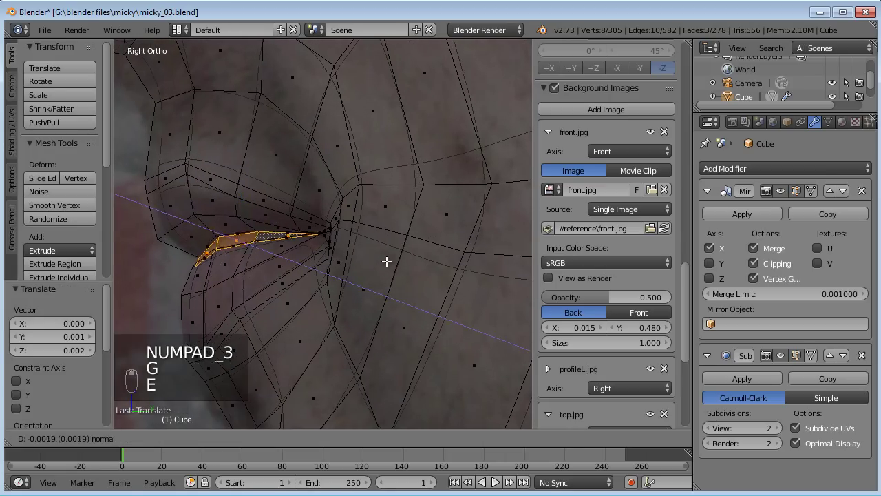
click(413, 260)
key(g)
click(418, 240)
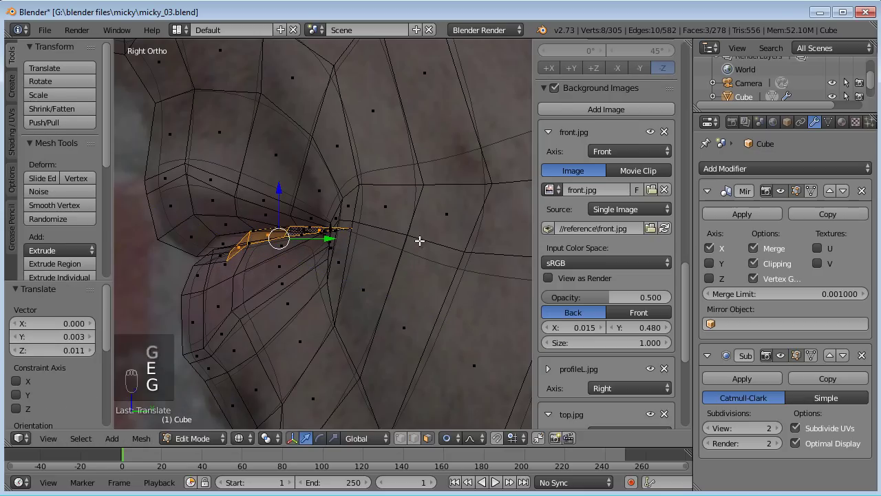
Extrude the inner mouth faces farther back and move them 0.002 in Y and 0.013 in Z
key(e)
click(433, 241)
key(g)
click(440, 222)
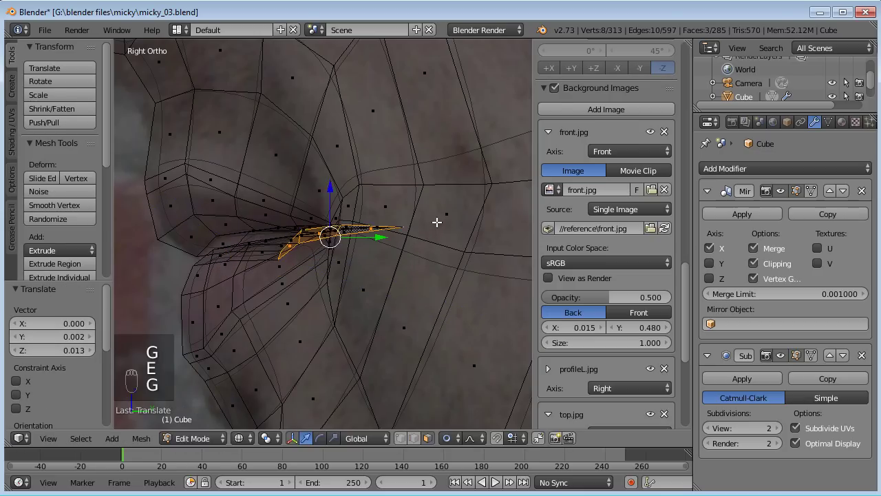
key(s)
right_click(449, 143)
middle_drag(449, 143, 433, 181)
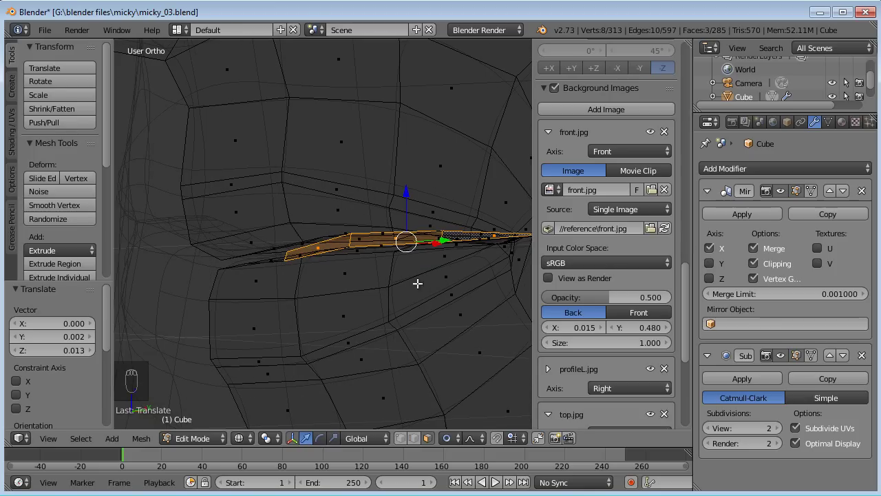
Switch to vertex selection and deselect all but the four vertices along the lower edge of the inner mouth faces
click(402, 440)
shift+middle_drag(394, 303, 336, 323)
key(c)
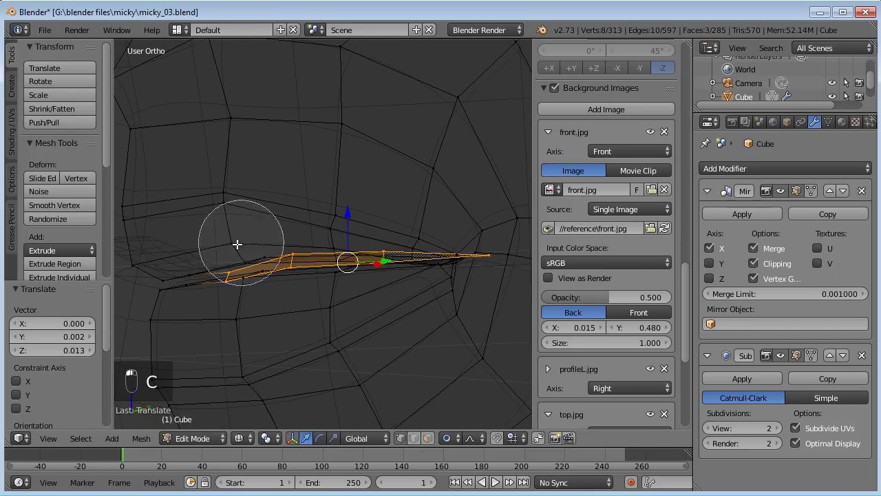
mouse_move(224, 234)
middle_down()
mouse_move(268, 210)
mouse_move(387, 211)
mouse_move(416, 201)
mouse_move(282, 196)
middle_up()
Try to move the four selected vertices inside the mouth
key(g)
right_click(440, 206)
scroll(329, 282, up, 6)
middle_drag(329, 281, 394, 238)
scroll(356, 276, down, 4)
key(g)
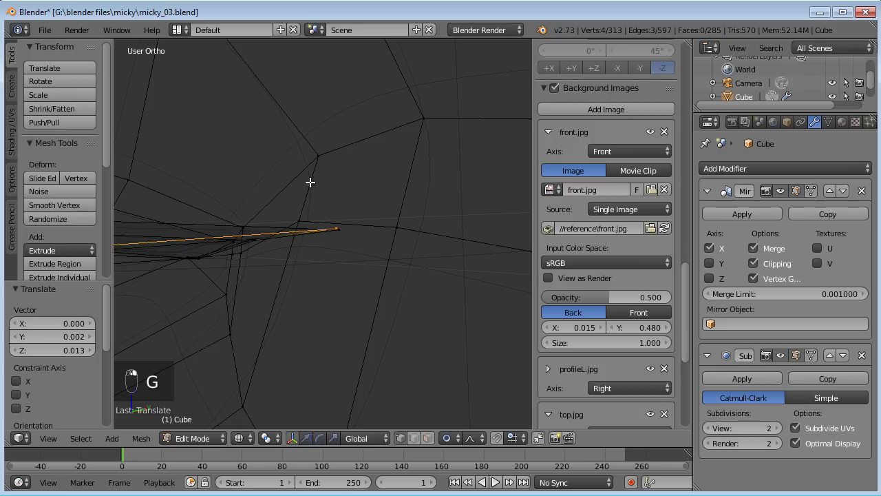
middle_click(309, 190)
right_click(309, 211)
Disable proportional editing
click(458, 438)
click(465, 421)
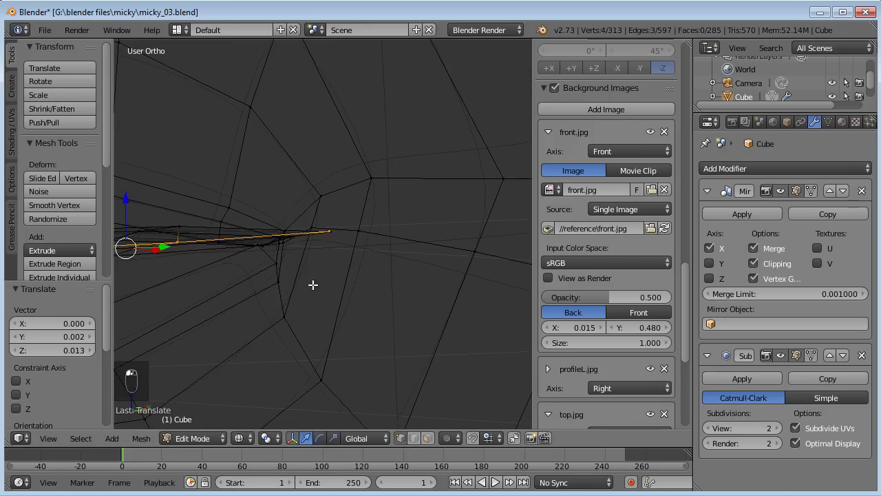
Lower the four selected inner mouth vertices 0.018 along the Z axis
middle_drag(310, 285, 443, 232)
key(g)
middle_click(441, 240)
click(440, 271)
scroll(439, 272, down, 4)
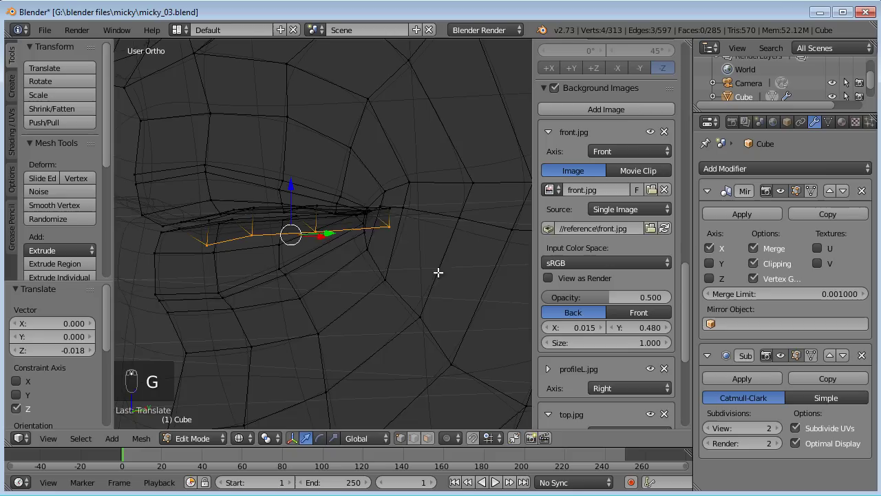
Move the selected inner mouth vertices 0.009 along Z and shift the innermost upper vertex -0.003 in X and 0.005 in Z
shift+middle_drag(361, 235, 380, 254)
scroll(429, 234, up, 2)
mouse_move(441, 229)
middle_down()
mouse_move(429, 262)
mouse_move(392, 254)
mouse_move(443, 220)
middle_up()
key(g)
key(z)
click(389, 242)
right_click(222, 221)
key(g)
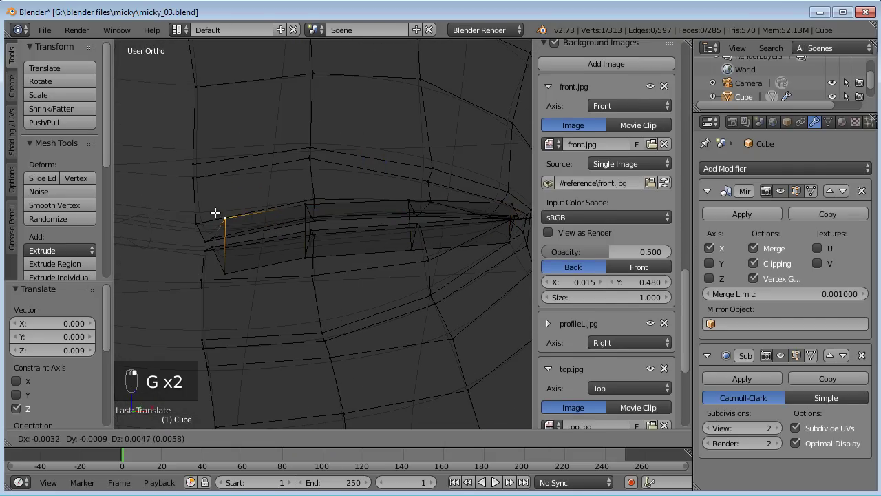
click(215, 213)
Switch to solid shading and select the vertices of the three back faces of the inner mouth
scroll(303, 255, down, 4)
mouse_move(314, 264)
middle_down()
mouse_move(320, 277)
mouse_move(360, 264)
mouse_move(474, 271)
middle_up()
key(z)
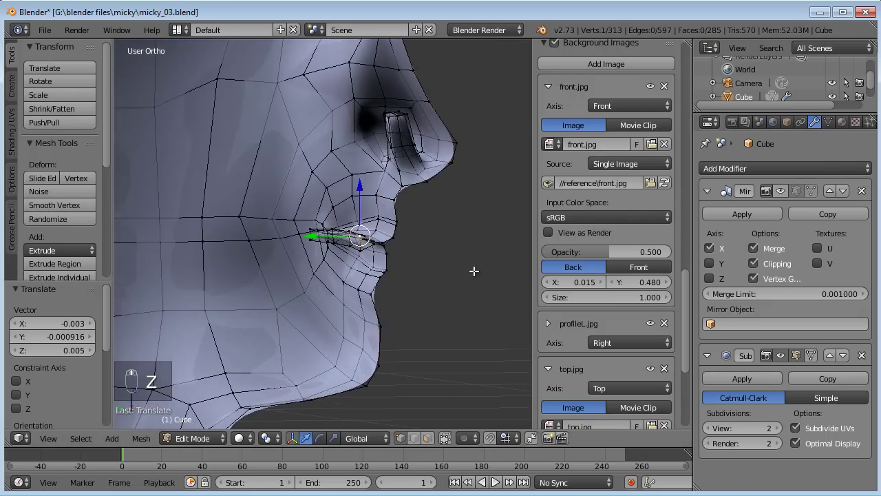
scroll(413, 289, up, 3)
middle_drag(413, 289, 417, 323)
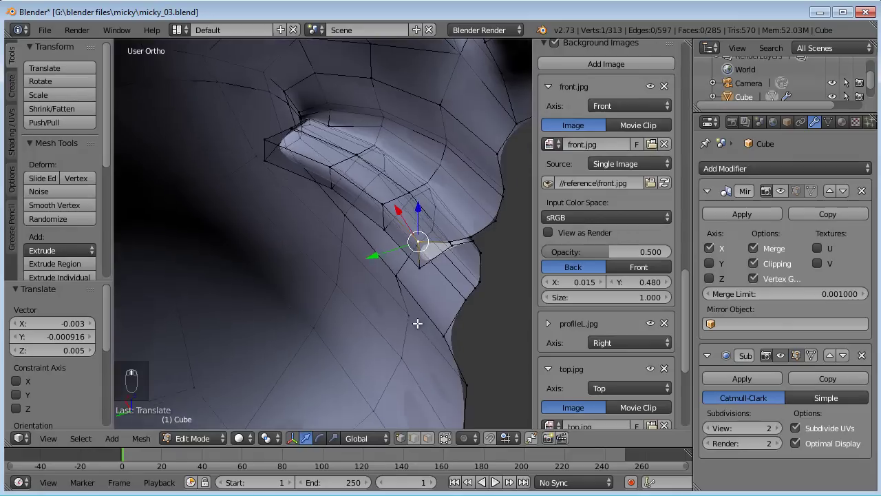
shift+right_click(398, 222)
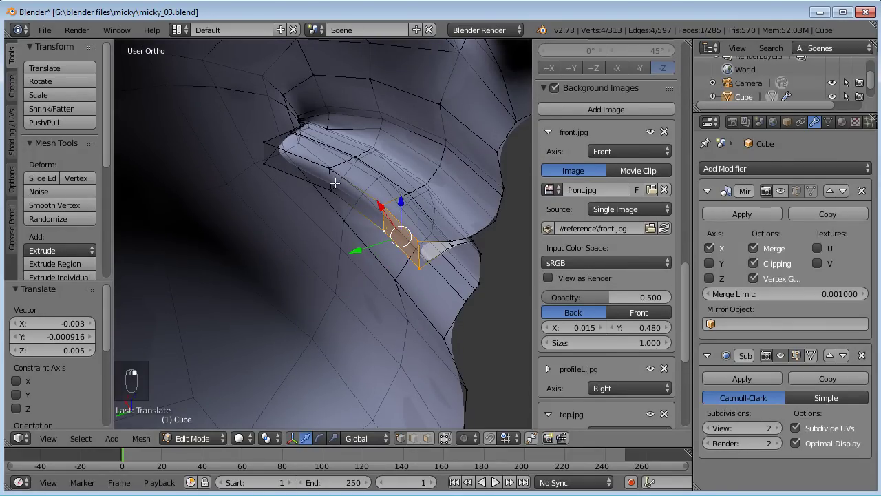
shift+right_click(260, 166)
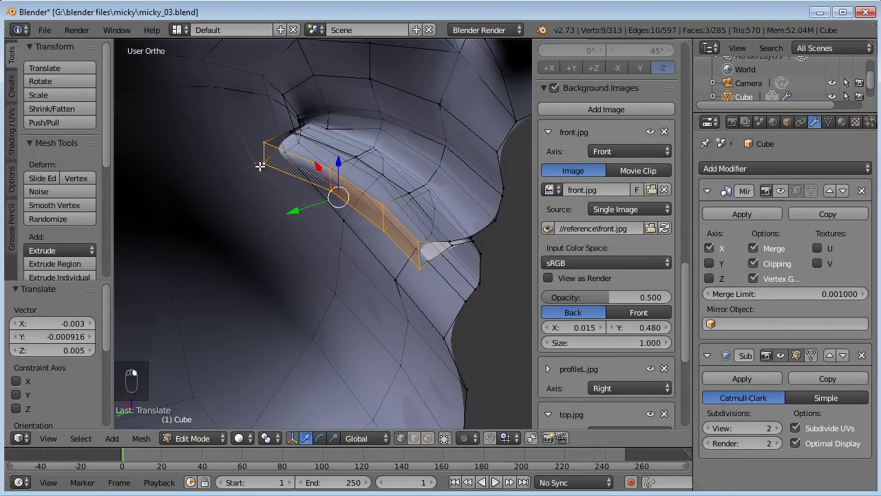
middle_drag(374, 275, 304, 222)
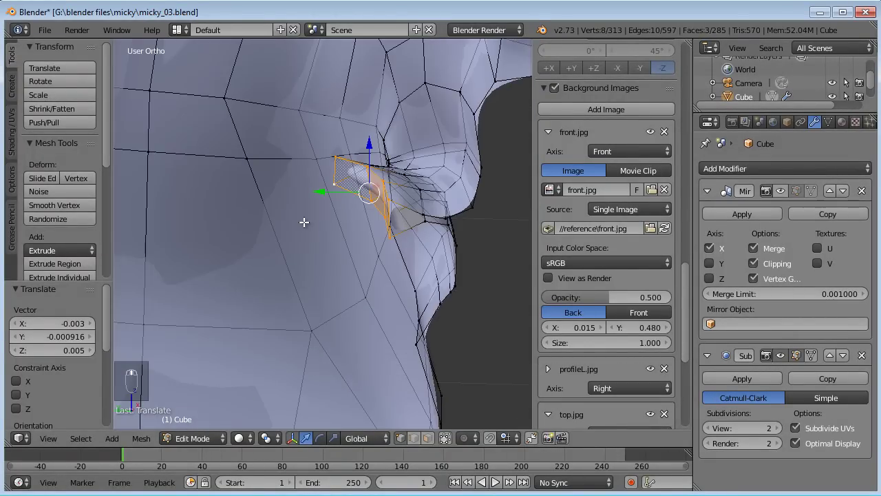
Push the selected inner mouth faces farther back, then shift them -0.048 in X and 0.006 in Y
key(KP_3)
key(KP_1)
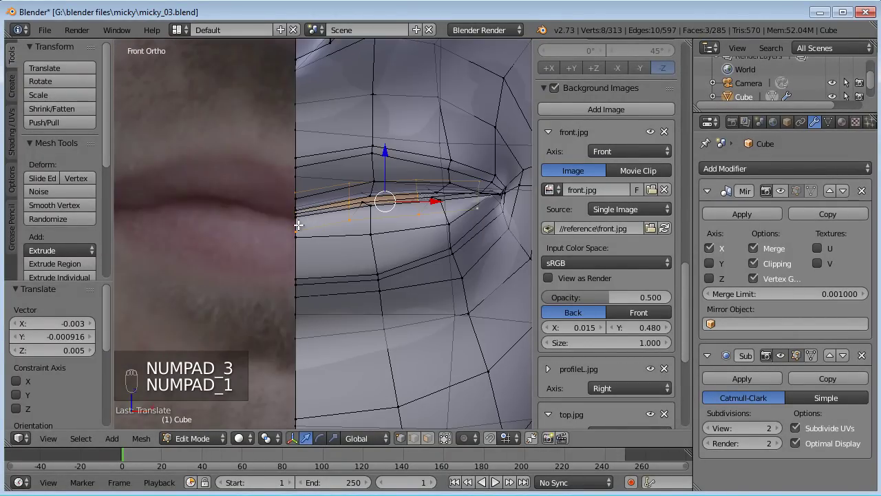
key(ctrl+KP_3)
shift+middle_drag(370, 246, 429, 269)
key(g)
click(324, 267)
key(g)
click(242, 338)
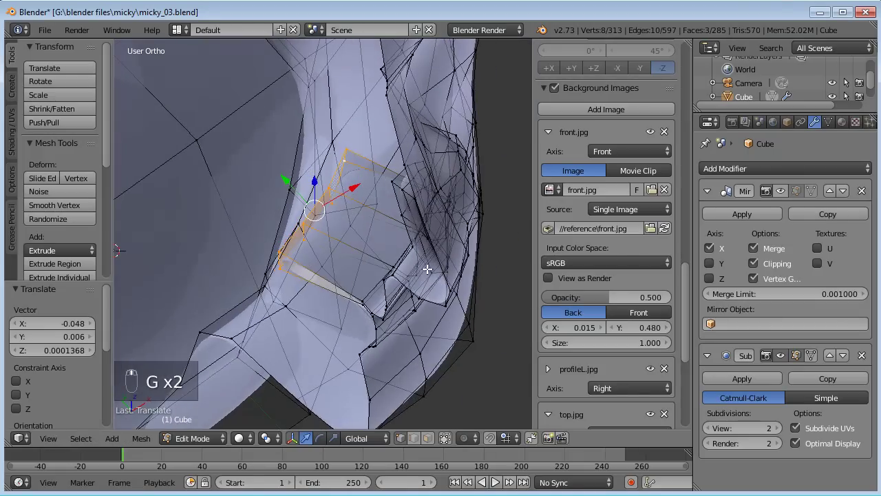
Examine the displaced inner mouth faces in perspective and move them 0.057 along the X axis
middle_drag(352, 258, 475, 175)
middle_drag(379, 257, 413, 258)
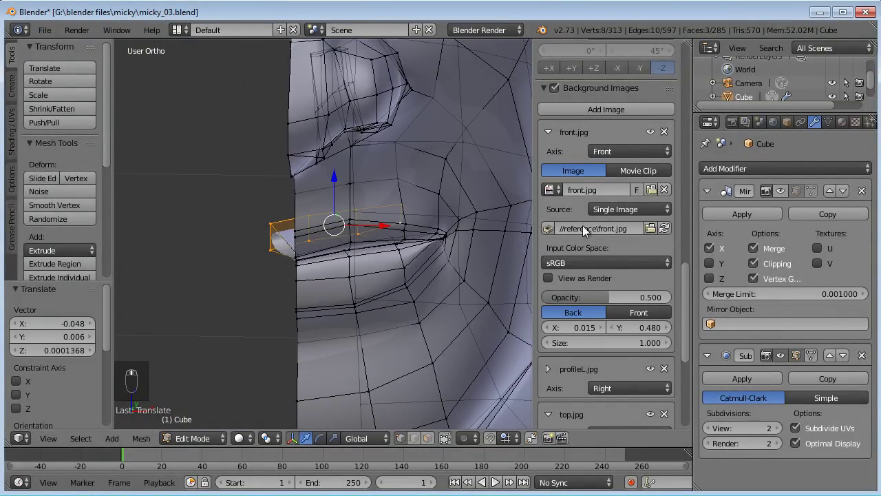
key(KP_1)
middle_drag(330, 244, 250, 274)
key(KP_5)
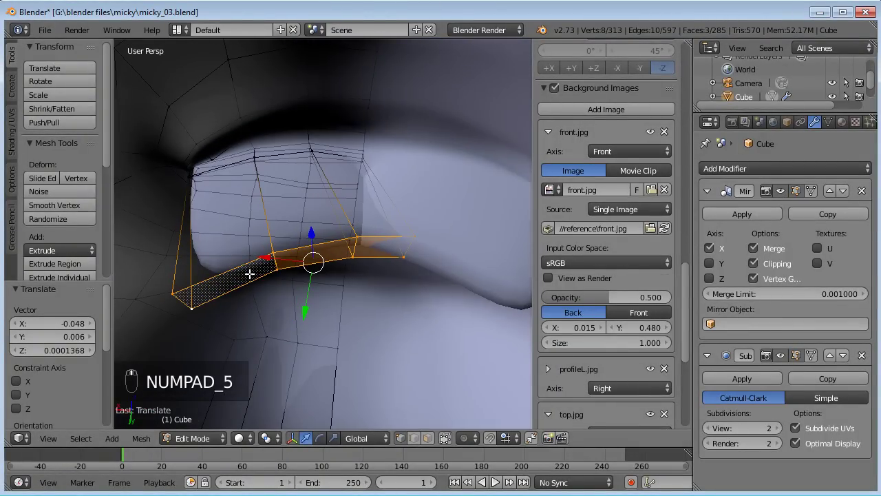
drag(273, 263, 213, 256)
Scale the selected inner mouth faces by -0.479 along Y and move them -0.042 along Y
middle_drag(354, 228, 300, 275)
key(s)
key(y)
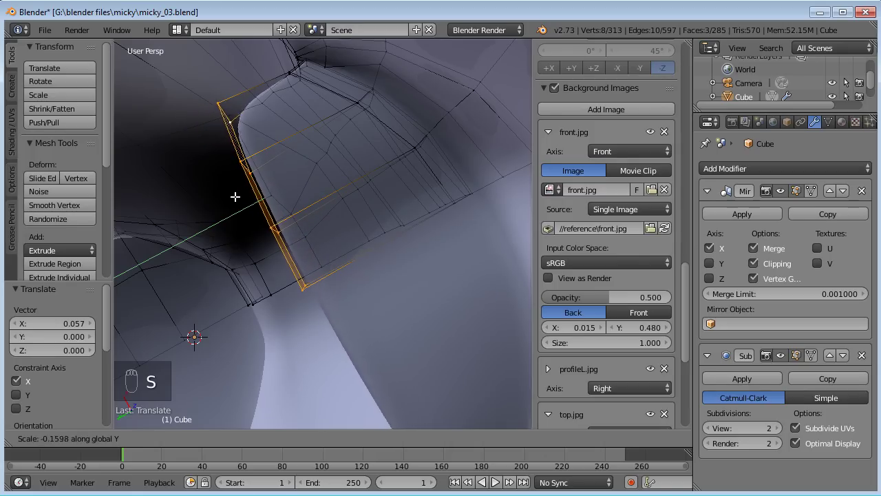
click(183, 206)
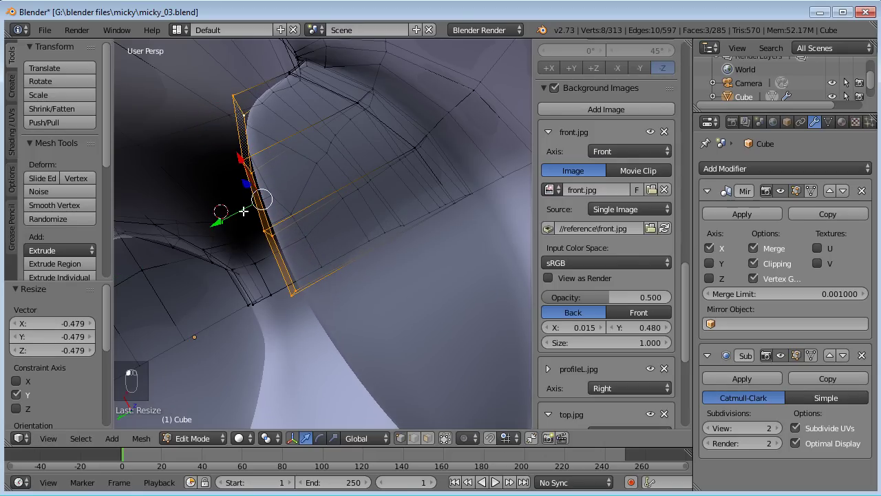
drag(227, 223, 257, 202)
middle_drag(366, 247, 155, 138)
scroll(155, 139, down, 4)
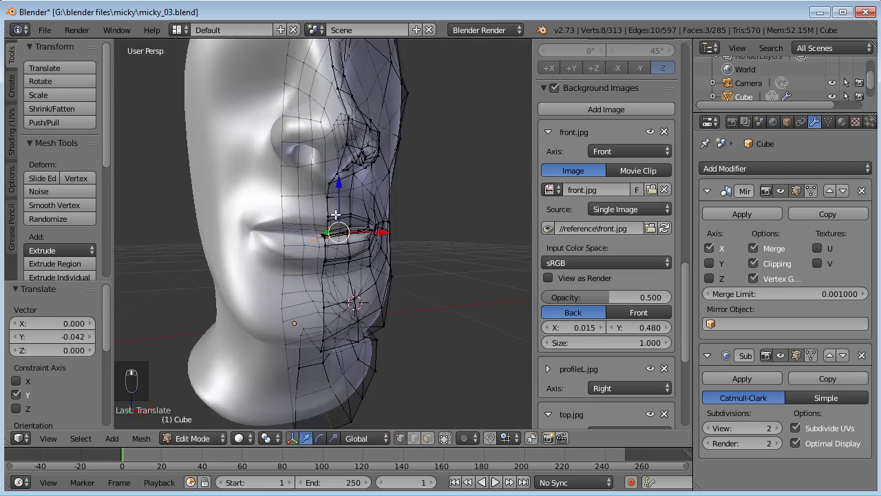
In orthographic front view, select only the outer lower lip vertex and move it about -0.011 in X and 0.0008 in Z
key(KP_5)
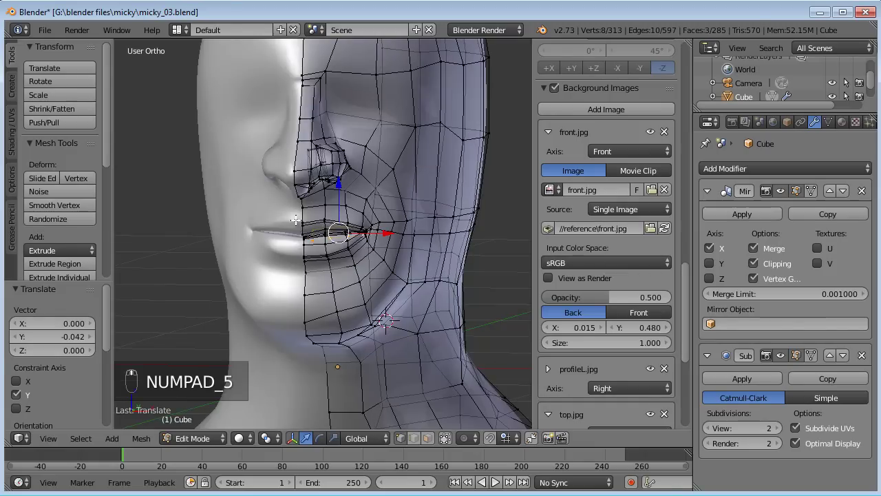
key(KP_1)
scroll(358, 253, up, 4)
scroll(358, 253, up, 2)
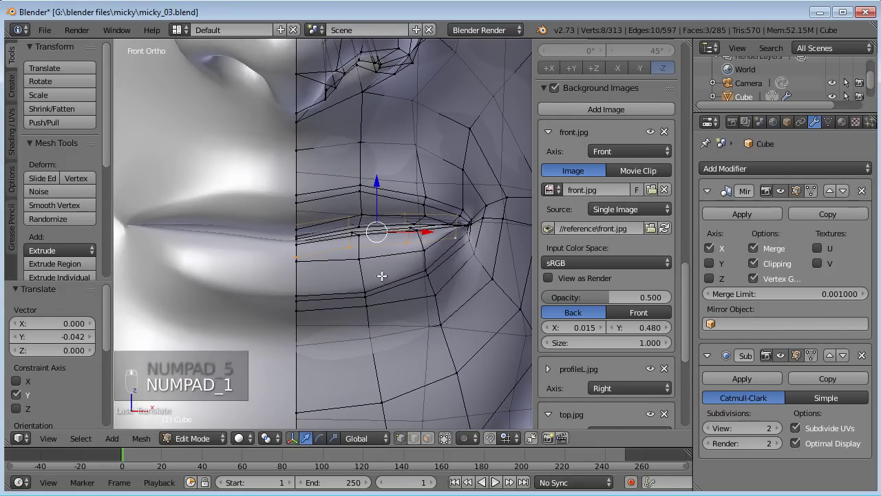
key(a)
key(a)
key(c)
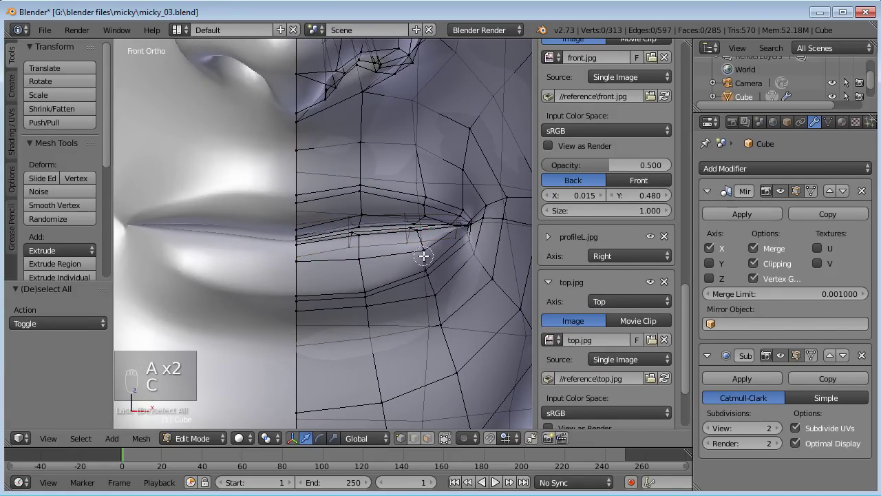
click(422, 253)
key(g)
click(411, 255)
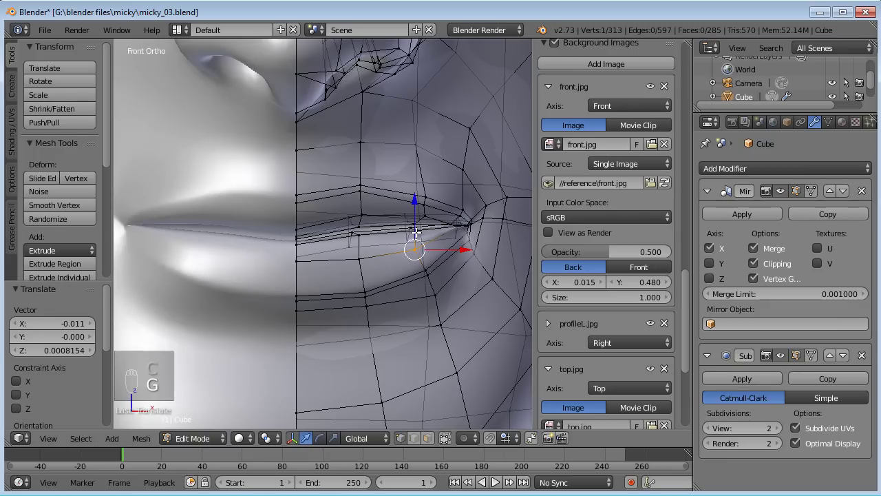
Shift the lower lip's inner-edge vertex toward the face centre and move its lower-edge vertex -0.006 in X
right_click(416, 232)
key(g)
click(411, 231)
right_click(431, 273)
key(g)
click(424, 275)
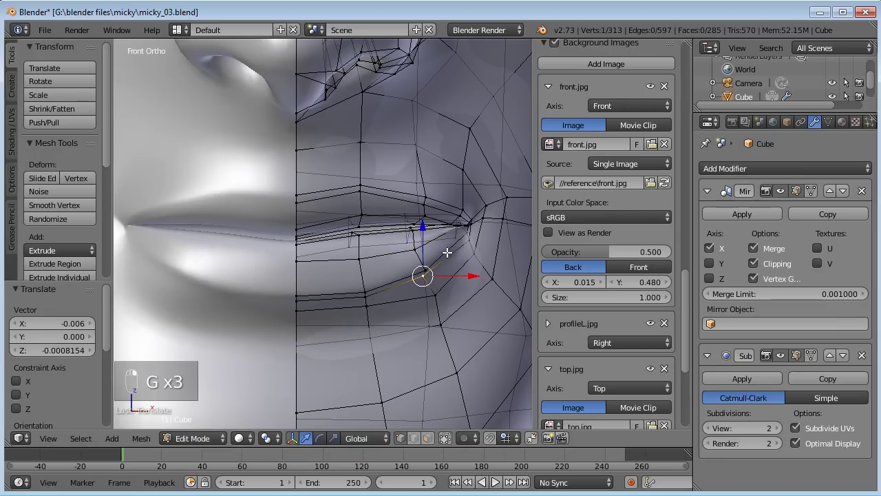
Select the pair of upper lip edge vertices in the column nearest the centre line and lower them 0.007 in Z
shift+right_click(371, 216)
scroll(373, 255, up, 2)
key(g)
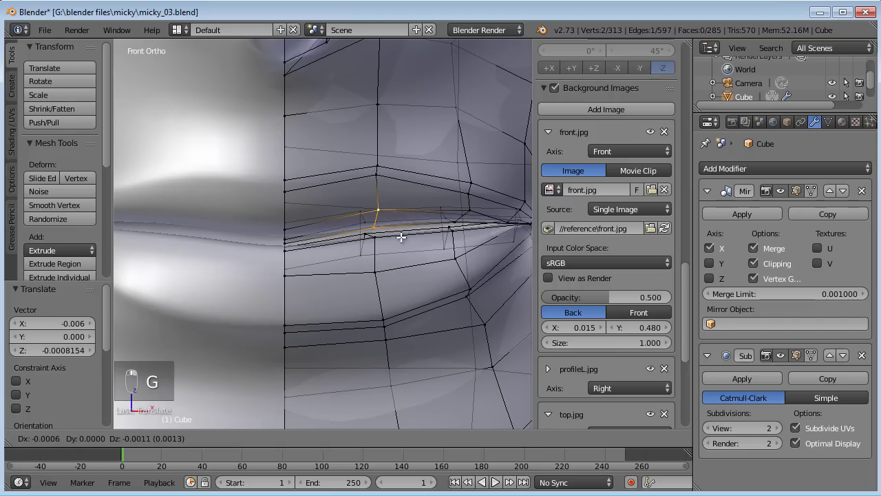
click(385, 234)
Select the two lower lip inner-edge vertices on the centre line and raise them 0.012 along Z
middle_drag(296, 240, 234, 252)
right_click(209, 238)
right_click(215, 250)
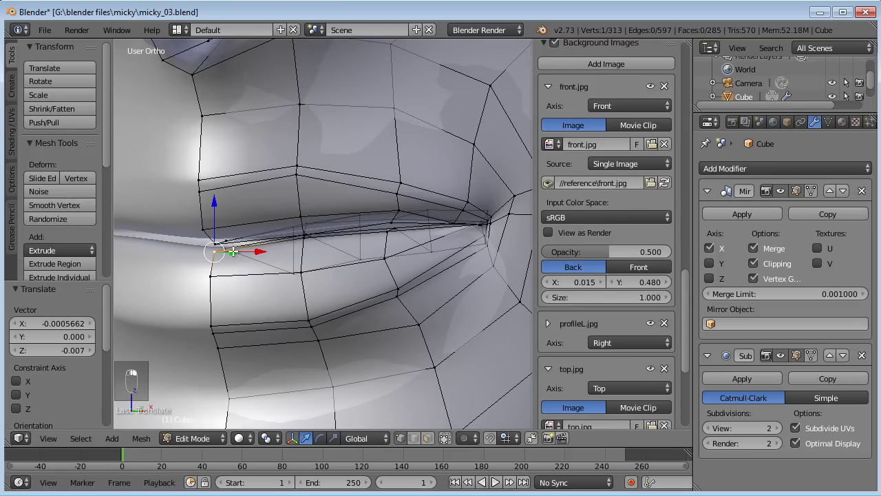
shift+right_click(236, 250)
key(g)
middle_click(235, 247)
click(233, 238)
Raise the next two pairs of lower lip inner-edge vertices toward the mouth corner by about 0.010 in Z
right_click(305, 239)
shift+right_click(313, 238)
middle_drag(313, 238, 324, 242)
key(g)
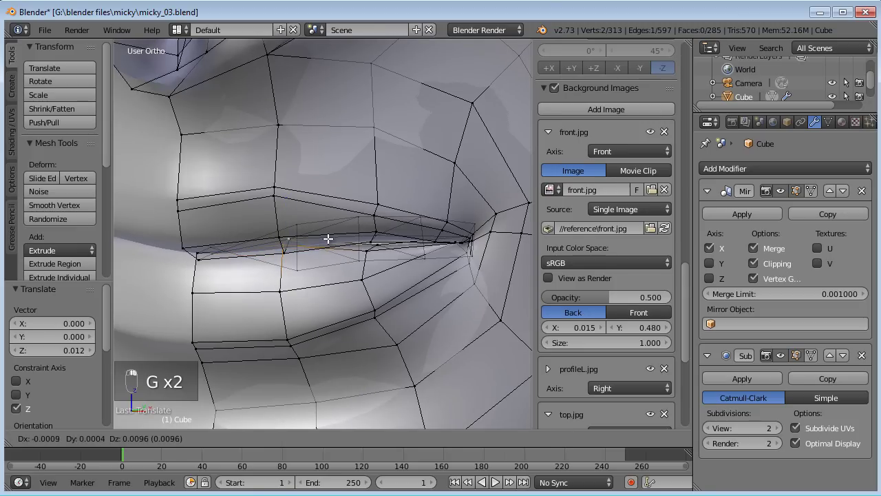
click(328, 238)
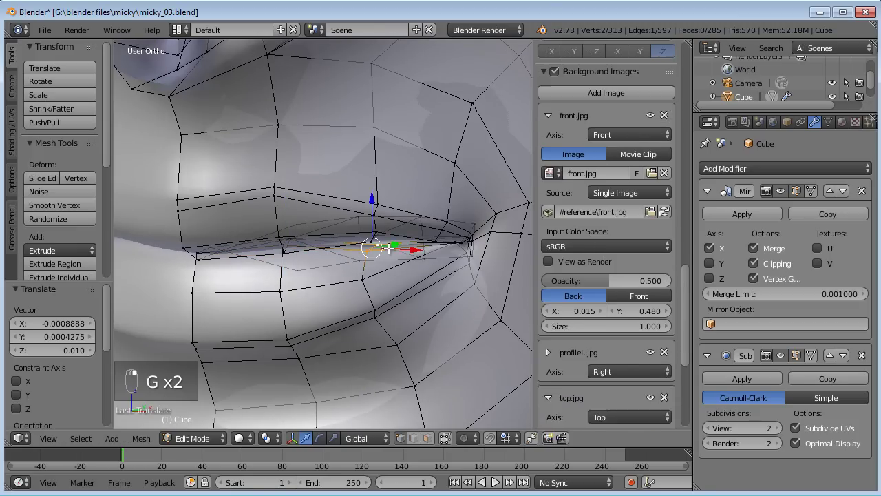
key(g)
click(392, 238)
scroll(371, 261, down, 3)
shift+scroll(359, 276, down, 2)
middle_drag(359, 276, 361, 258)
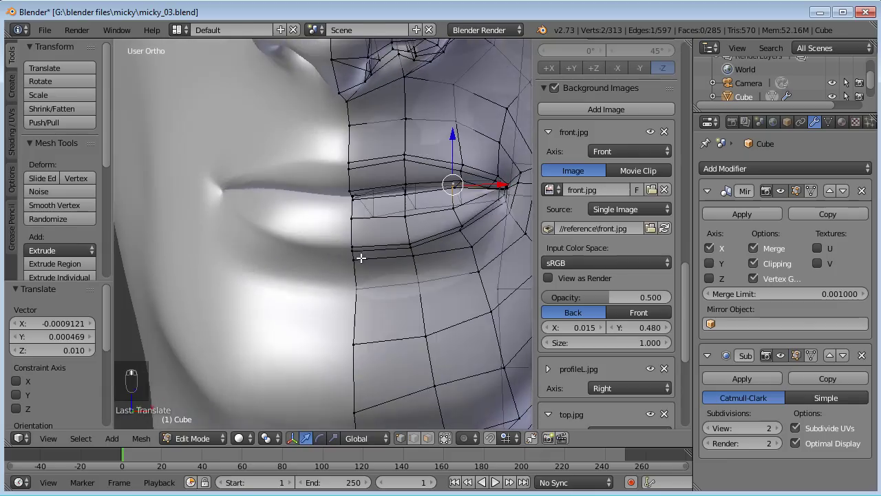
Adjust two vertices beside the mouth corner, moving the second one 0.006 in X and 0.001 in Y
scroll(361, 258, up, 4)
right_click(404, 208)
key(g)
click(413, 220)
right_click(400, 184)
key(g)
click(406, 183)
scroll(344, 217, down, 1)
scroll(303, 226, up, 1)
Examine the shape of the lips and mouth corner from the front view
shift+middle_drag(125, 225, 316, 252)
shift+middle_drag(226, 250, 330, 254)
scroll(335, 244, down, 4)
middle_drag(385, 253, 357, 261)
key(KP_1)
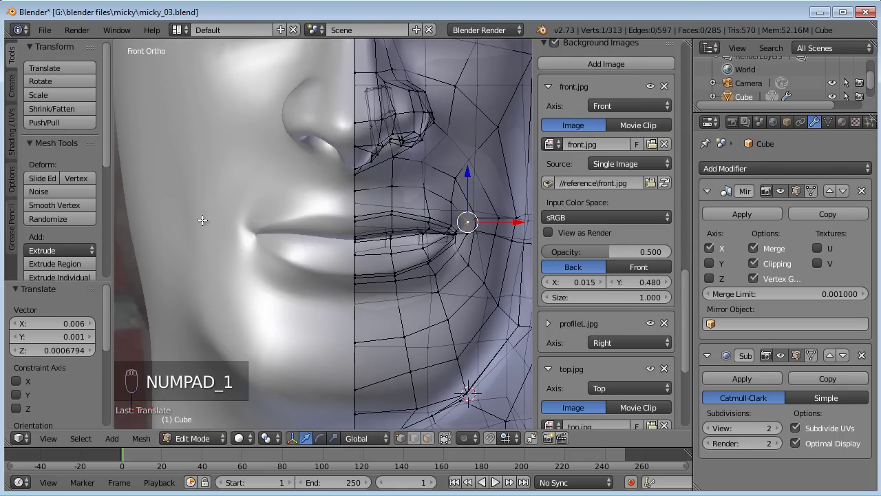
shift+middle_drag(267, 194, 254, 204)
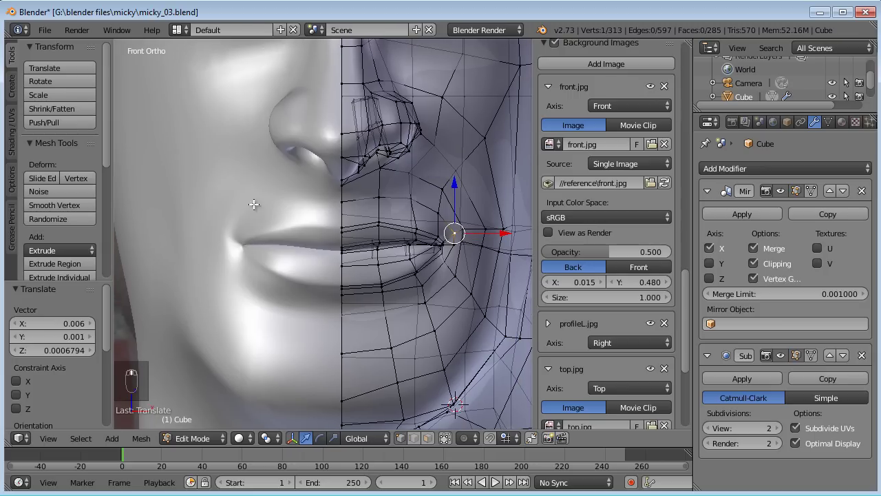
scroll(320, 222, up, 1)
scroll(417, 263, up, 1)
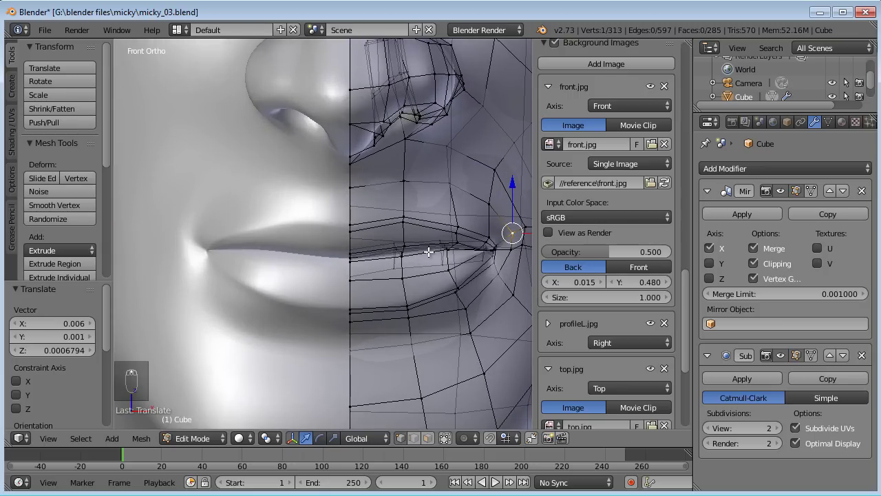
shift+middle_drag(434, 257, 421, 255)
Select two vertices at the mouth corner, move them 0.009 in X, and nudge them again to refine the corner
shift+right_click(493, 244)
key(g)
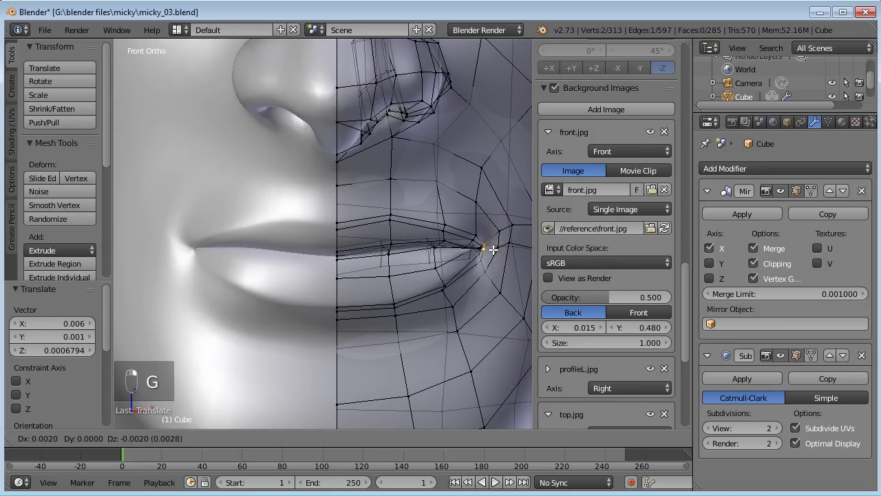
click(498, 248)
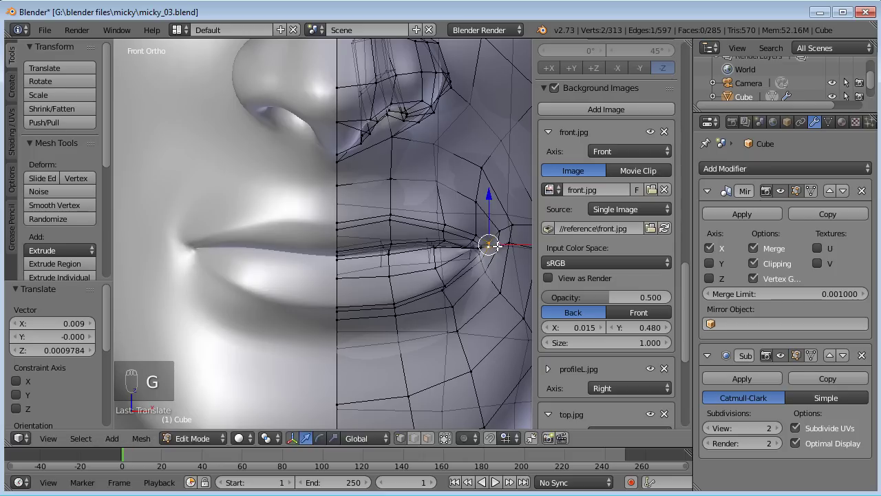
key(g)
click(494, 243)
Reposition individual vertices around the mouth corner, moving the last one -0.008 in X and 0.006 in Z
right_click(485, 249)
key(g)
right_click(489, 249)
key(g)
right_click(489, 247)
key(g)
right_click(491, 245)
key(g)
click(489, 238)
key(g)
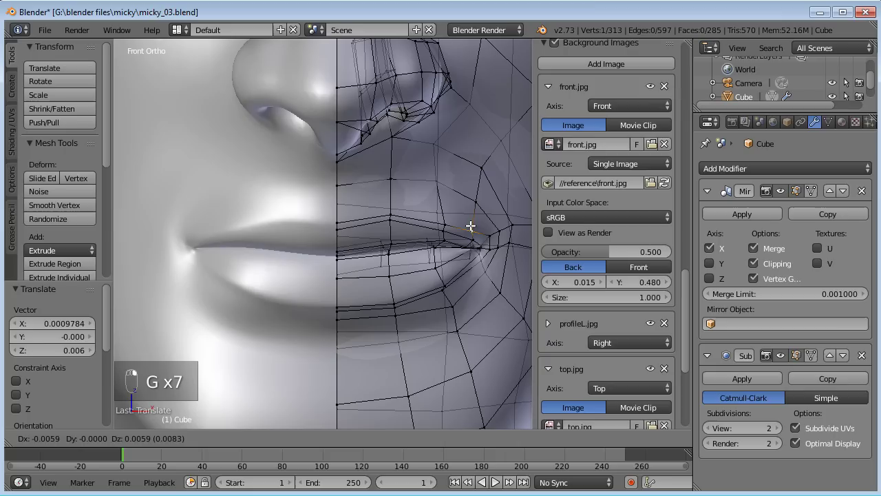
click(469, 226)
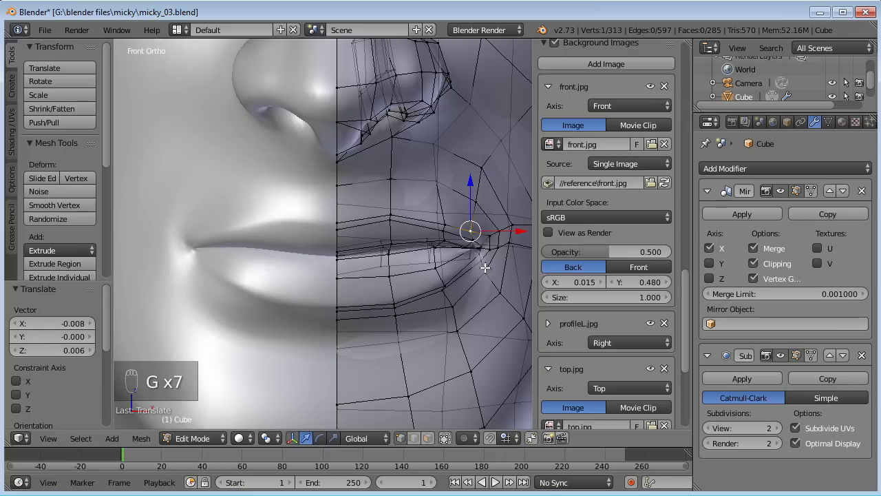
Select the vertices around and inside the mouth corner, including the neighbouring cheek faces, and smooth them with a factor of 0.500
right_click(500, 249)
shift+right_click(501, 233)
shift+right_click(515, 227)
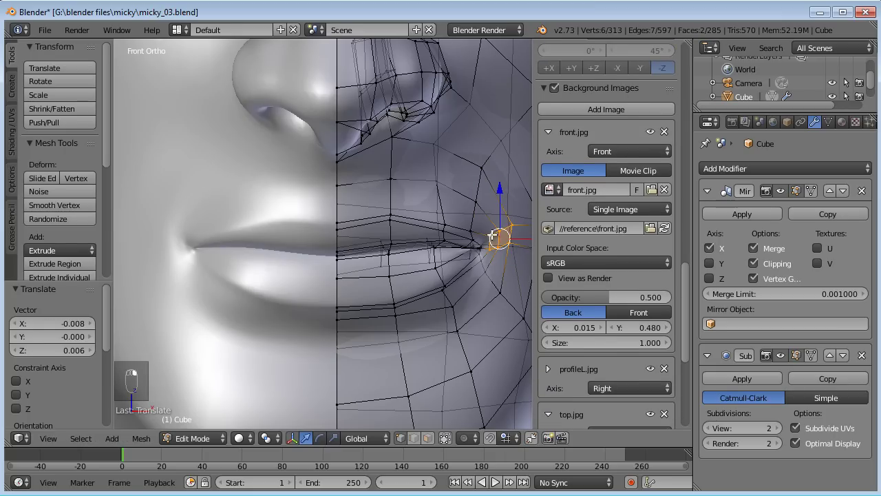
scroll(502, 255, up, 8)
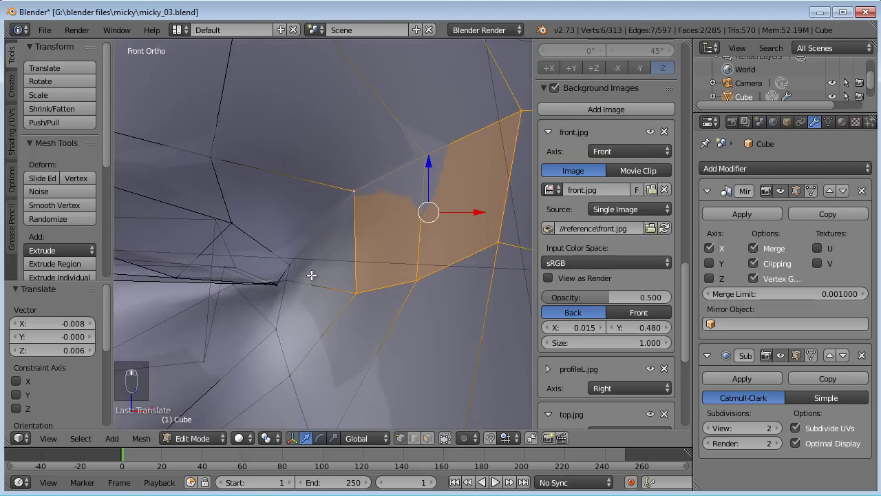
shift+right_click(285, 275)
shift+right_click(281, 309)
shift+right_click(261, 371)
shift+right_click(242, 308)
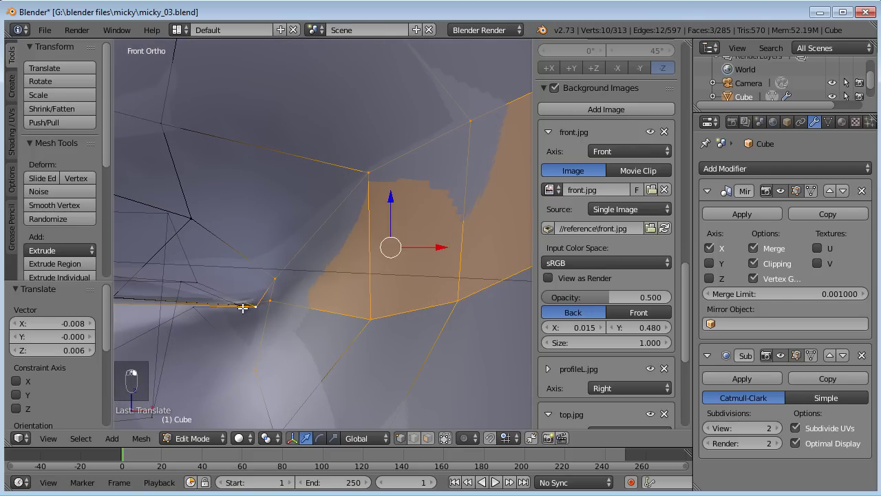
scroll(289, 309, down, 2)
key(w)
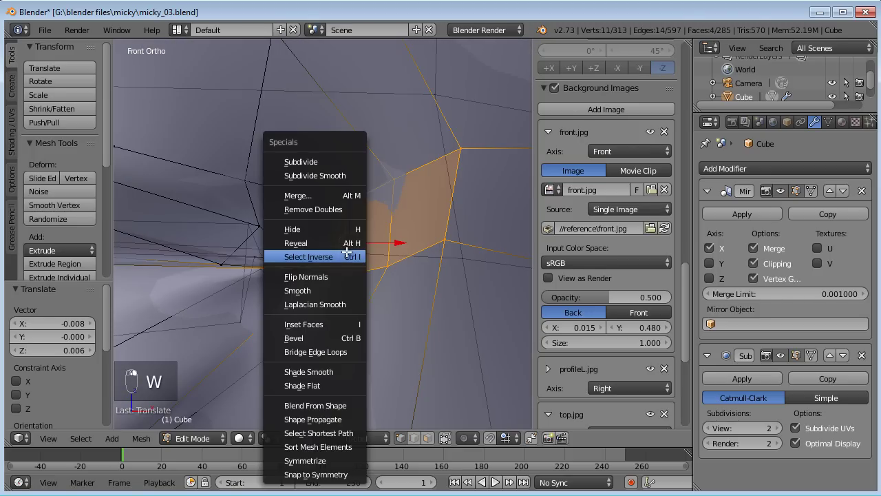
click(334, 287)
scroll(333, 285, down, 6)
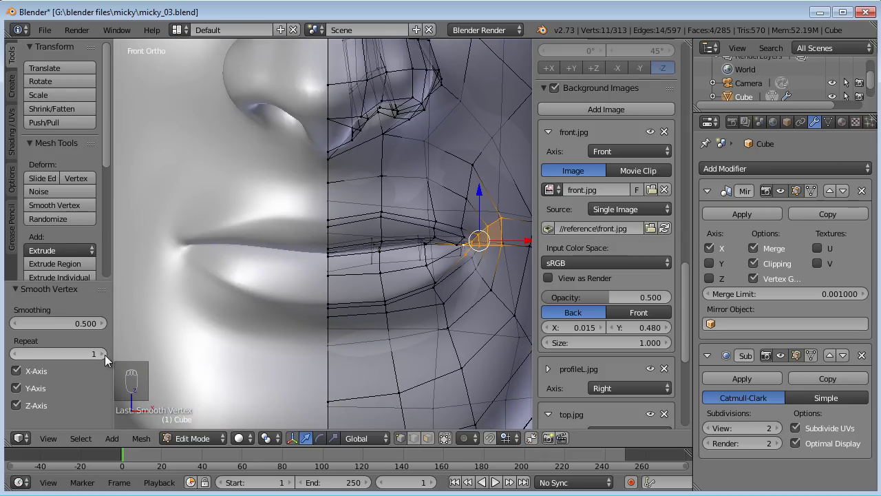
Smooth the selected mouth-corner vertices two more times
key(w)
click(379, 218)
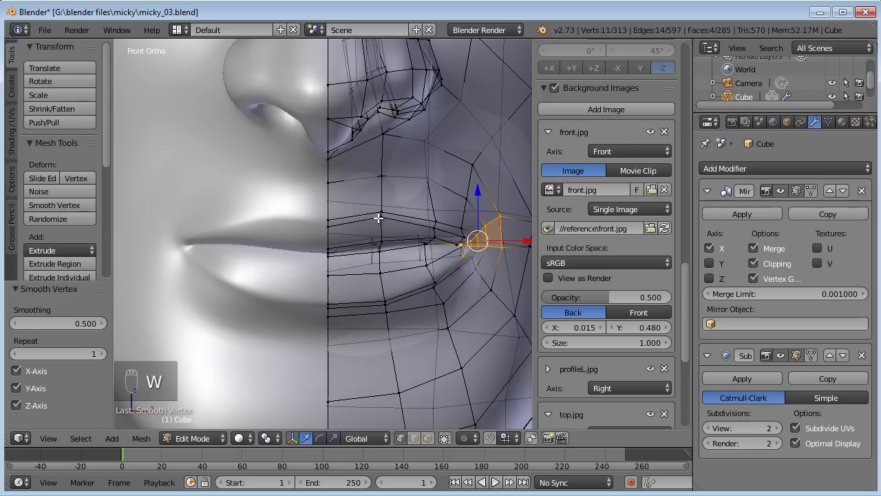
key(w)
click(379, 218)
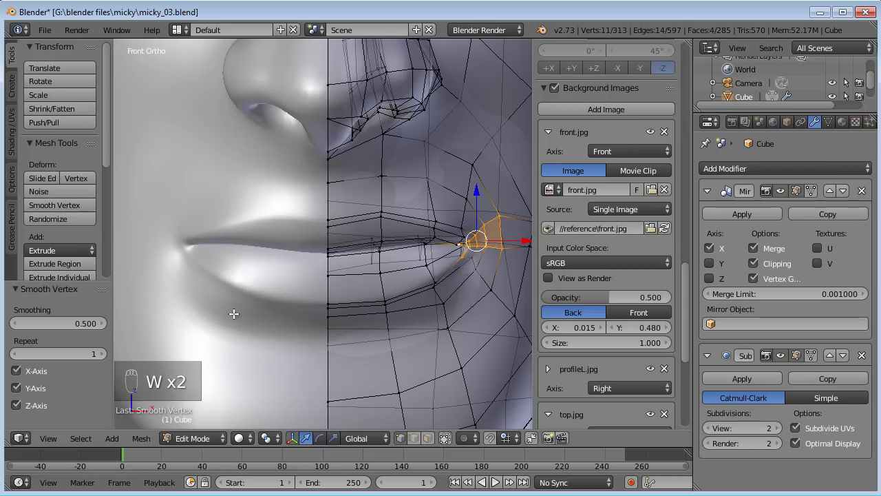
Try higher repeat counts for the vertex smoothing and set the repeat back to 1
click(104, 354)
click(105, 354)
click(104, 354)
click(105, 353)
click(104, 354)
click(105, 354)
click(16, 354)
click(17, 353)
click(17, 354)
click(17, 354)
click(16, 354)
click(16, 354)
Enable connected proportional editing and move the mouth-corner vertex 0.010 in X and 0.010 in Y
middle_drag(415, 263, 324, 269)
scroll(347, 273, up, 4)
right_click(401, 277)
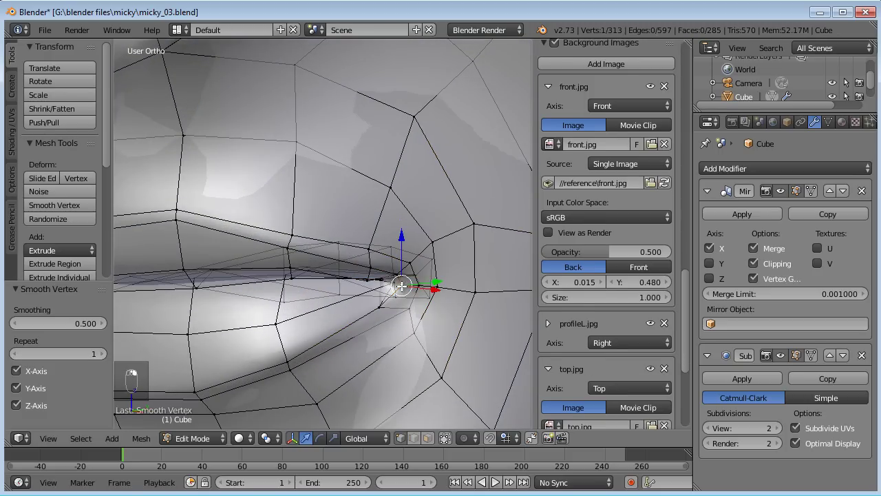
key(g)
click(405, 286)
key(alt+o)
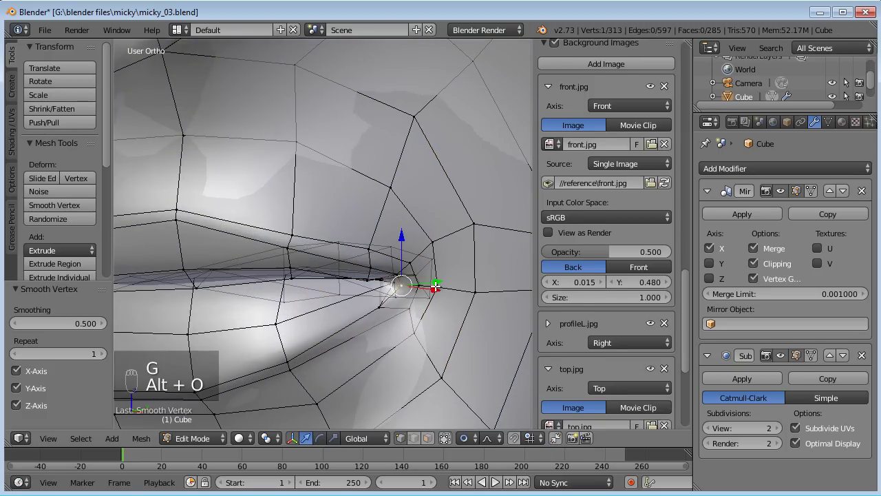
key(g)
click(427, 262)
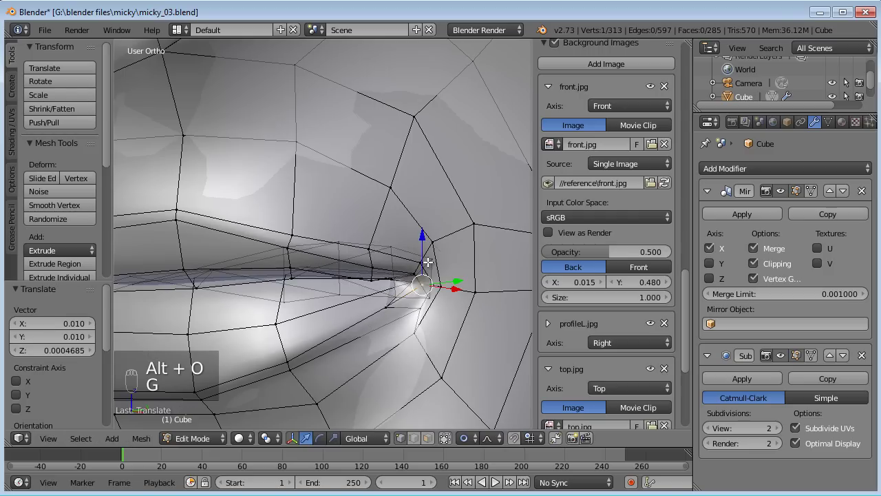
Reposition the upper-lip vertices near the mouth corner, moving the last one 0.005 in X, 0.006 in Y and 0.001 in Z
key(g)
click(398, 269)
key(g)
click(386, 250)
key(g)
click(304, 231)
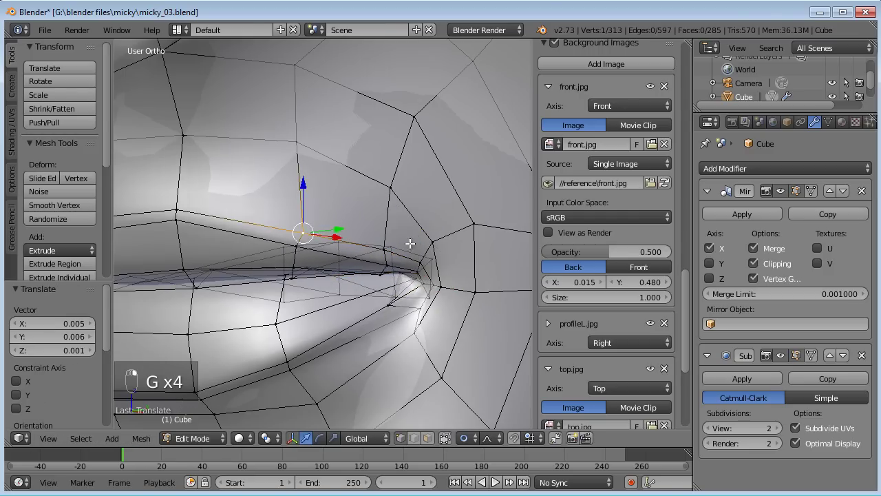
Compare the chin with the reference in front wireframe view and move the outer chin vertex -0.027 in X and -0.002 in Z
scroll(410, 243, down, 5)
middle_drag(410, 243, 360, 262)
key(KP_1)
key(z)
scroll(364, 241, up, 3)
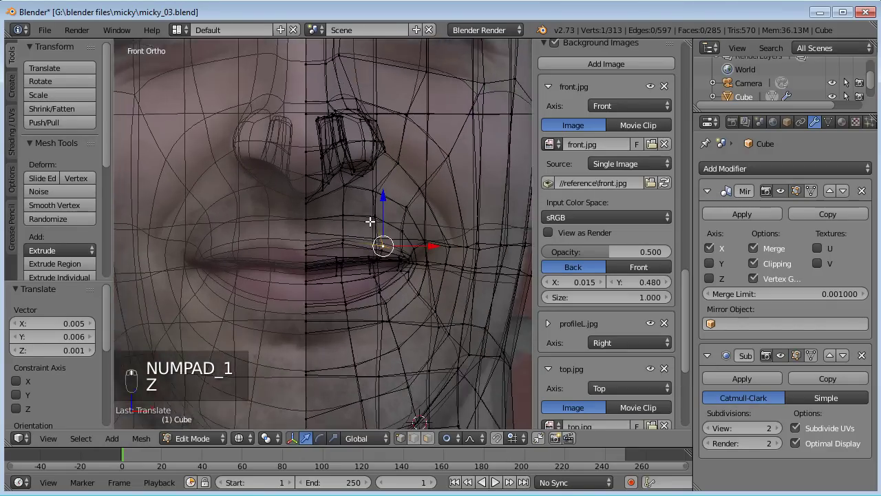
shift+middle_drag(371, 222, 380, 127)
scroll(437, 244, down, 1)
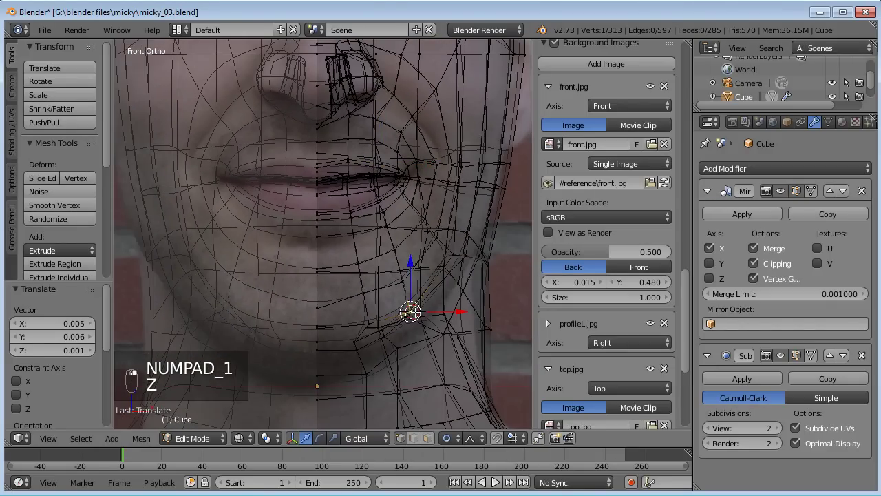
key(g)
click(400, 311)
scroll(421, 297, down, 1)
scroll(431, 310, up, 1)
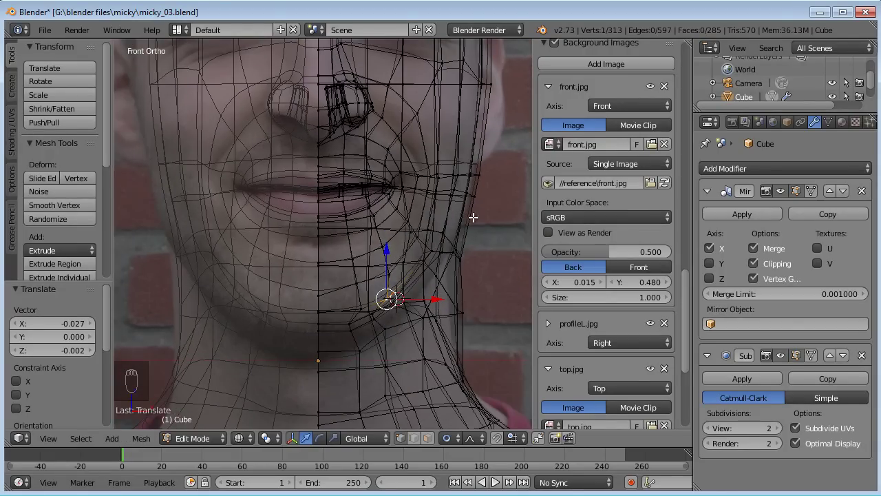
Return to solid shading and reposition vertices along the lower chin, raising the last one 0.028 in Z
key(z)
key(g)
click(392, 310)
right_click(359, 305)
key(g)
click(354, 282)
key(g)
click(346, 278)
key(g)
click(318, 287)
Move a vertex at the side of the chin -0.034 in X and -0.002 in Z, and shift another about -0.030 in X
right_click(389, 292)
key(g)
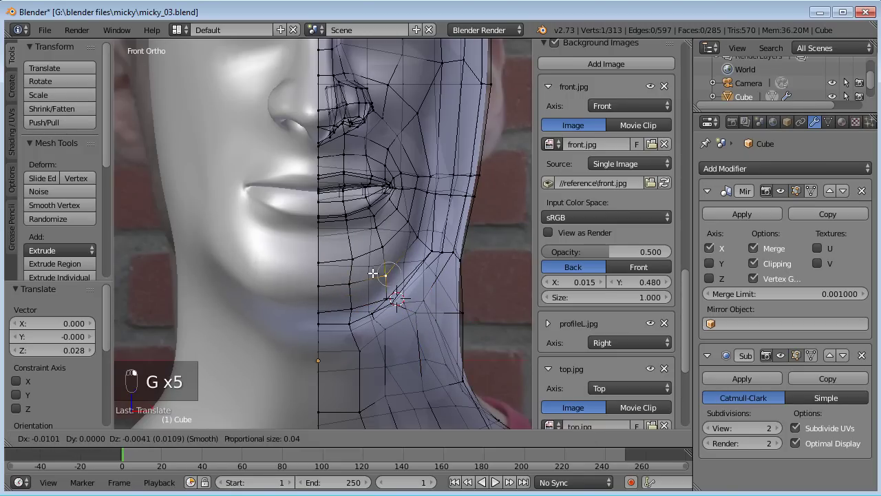
click(385, 297)
key(g)
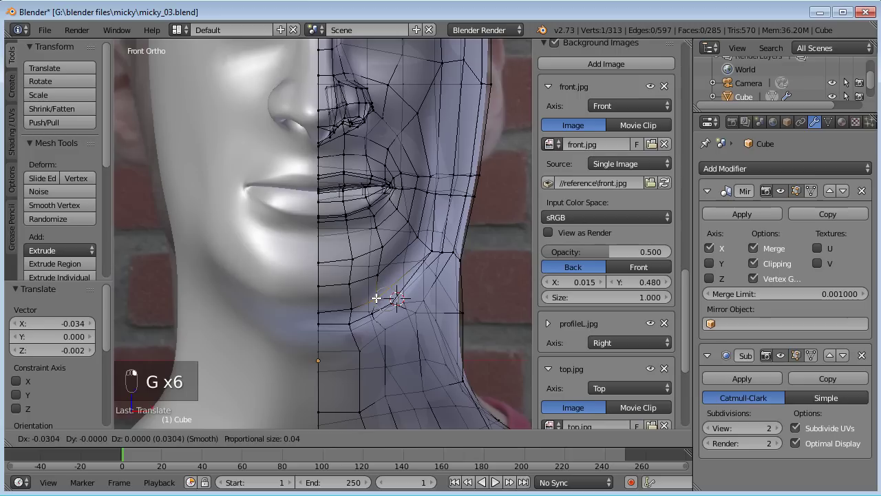
click(376, 298)
Move the vertex beside the chin -0.018 in X and nudge the neighbouring chin vertex closer to the centre
right_click(382, 245)
key(g)
click(376, 245)
right_click(356, 258)
key(g)
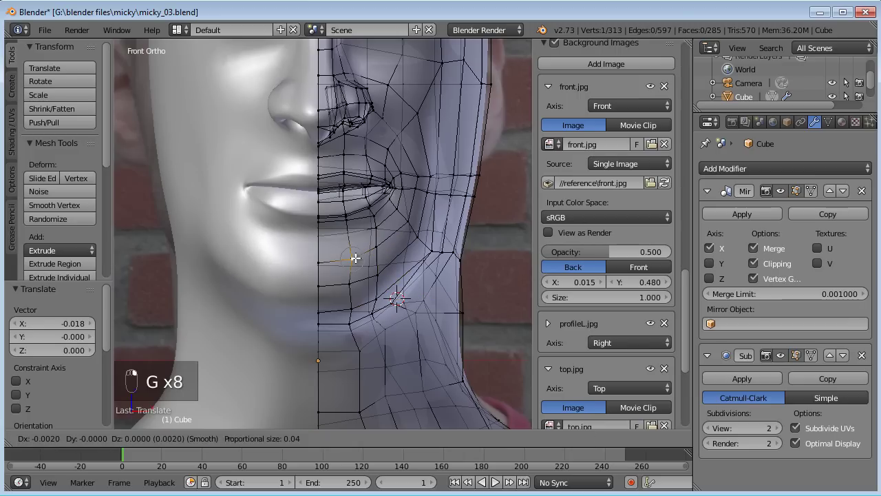
click(352, 254)
Examine the whole head's shape in Object Mode from an angle and from the front against the reference
shift+middle_drag(382, 254, 374, 294)
shift+middle_drag(431, 250, 446, 315)
scroll(445, 314, down, 2)
scroll(435, 285, up, 1)
key(a)
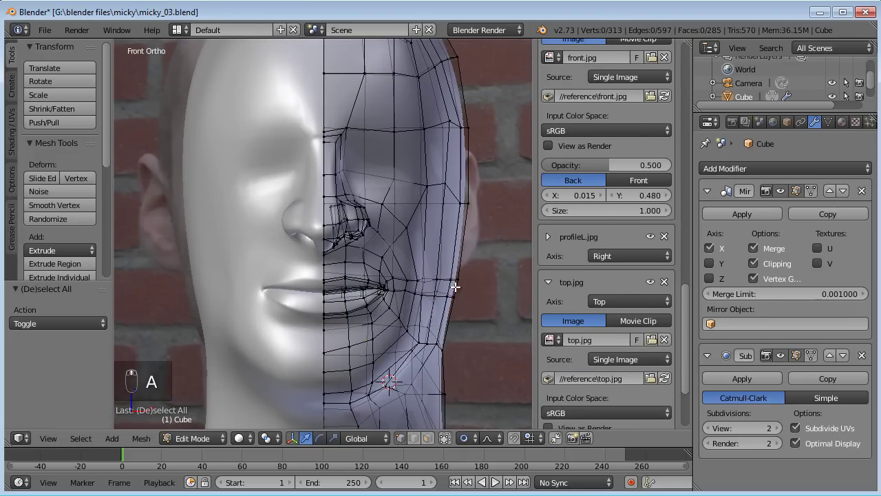
right_click(454, 284)
scroll(445, 276, down, 3)
key(Tab)
mouse_move(327, 237)
middle_down()
mouse_move(425, 258)
mouse_move(351, 247)
mouse_move(328, 265)
mouse_move(341, 237)
middle_up()
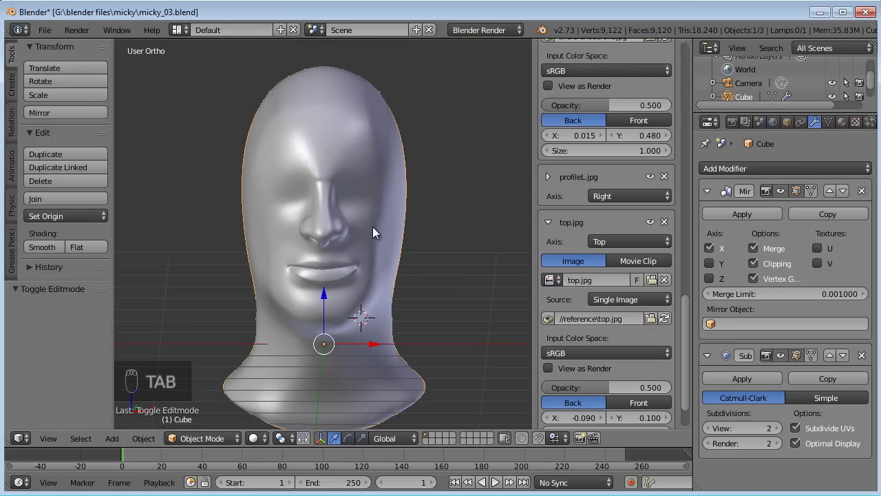
middle_drag(382, 149, 390, 194)
key(KP_1)
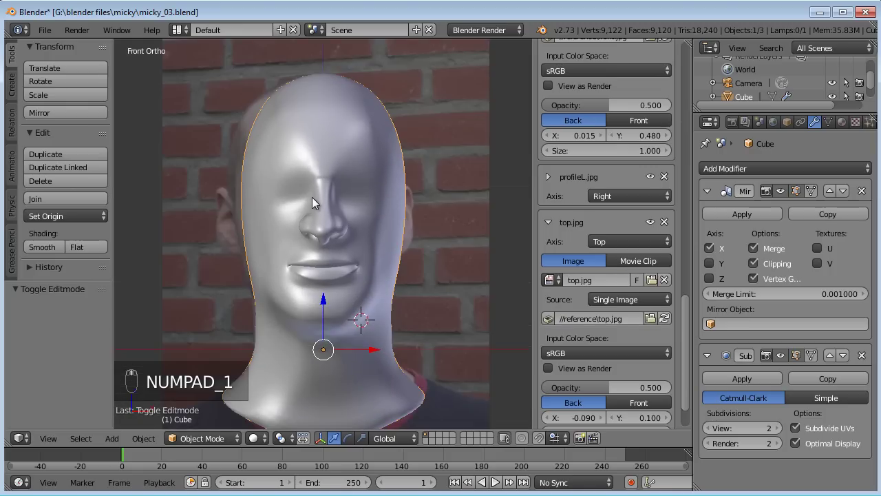
Scale the horizontal edge loop at brow level by about 1.007 along X in Edit Mode
key(Tab)
alt+right_click(362, 175)
key(s)
key(x)
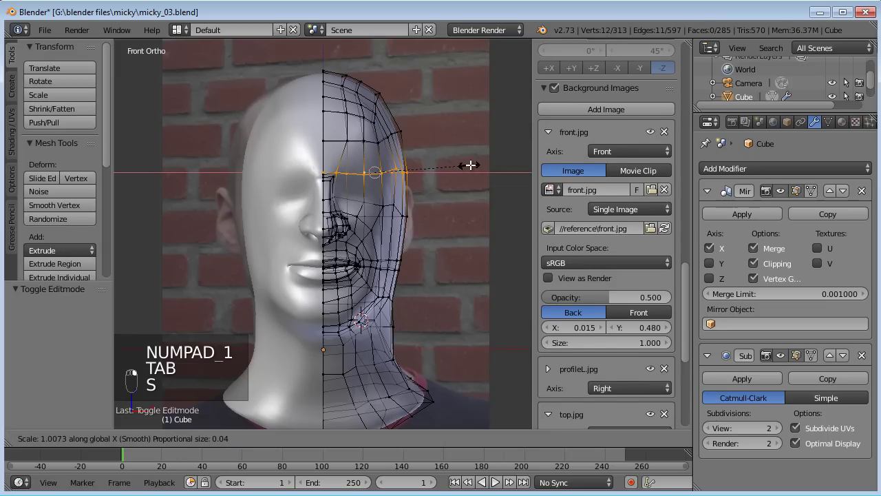
click(470, 165)
Circle-select the outer brow-level vertices and move them outward along X with a proportional size of 0.10
key(a)
key(c)
click(387, 170)
drag(387, 170, 374, 174)
right_click(375, 174)
key(g)
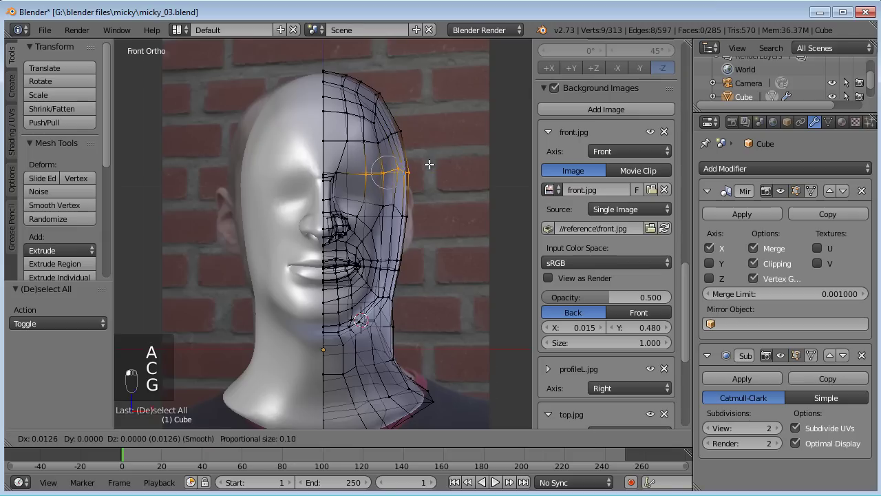
click(431, 164)
Circle-select the temple vertices and move them about 0.034 in X and 0.021 in Z with a proportional size of 0.15
key(a)
key(c)
click(395, 137)
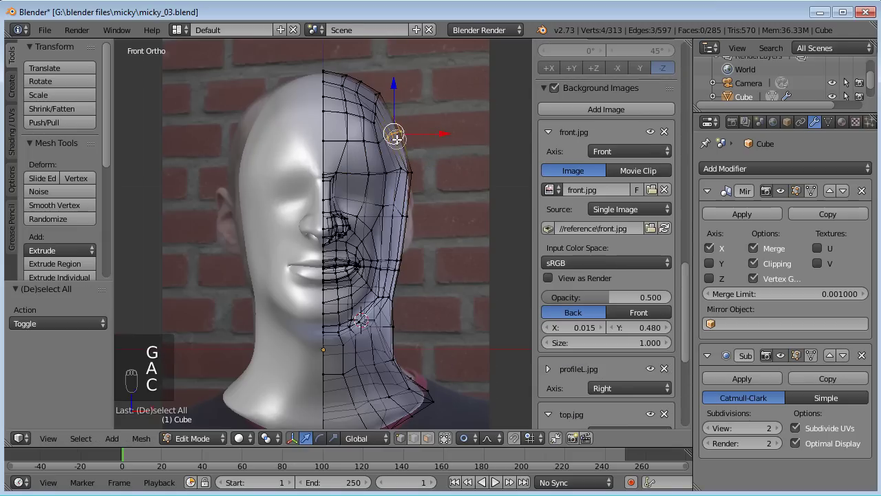
right_click(386, 144)
key(g)
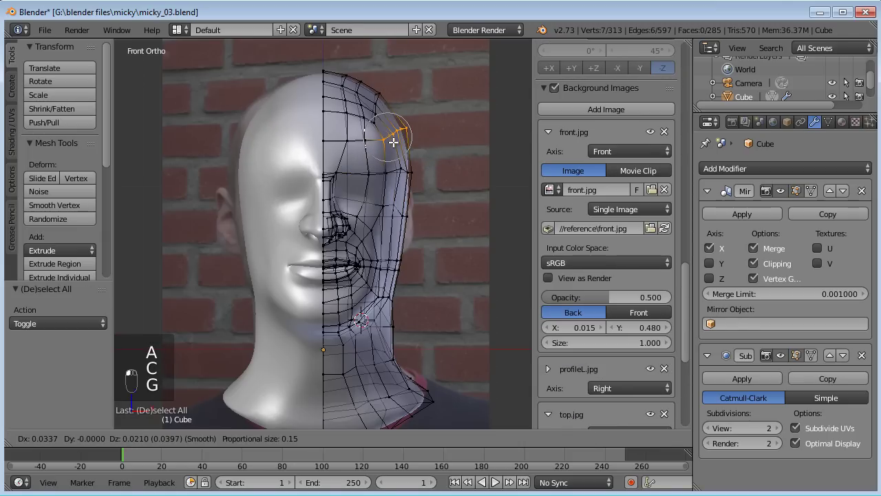
click(393, 142)
Circle-select the vertices at the upper side of the skull and move them about 0.02 in X and 0.02 in Z
key(a)
key(c)
click(382, 95)
right_click(391, 117)
key(g)
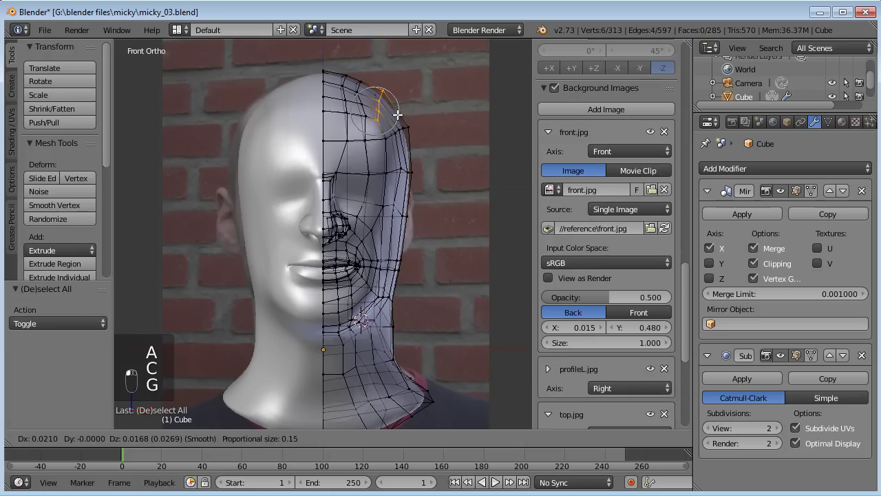
click(398, 112)
Circle-select the vertices near the crown and move them 0.013 in X and 0.008 in Z
key(a)
key(c)
click(361, 89)
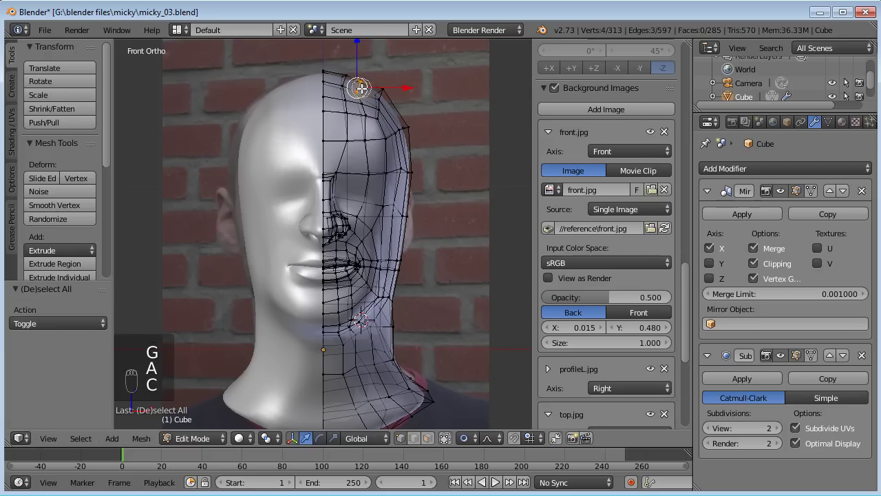
right_click(363, 106)
key(g)
click(376, 102)
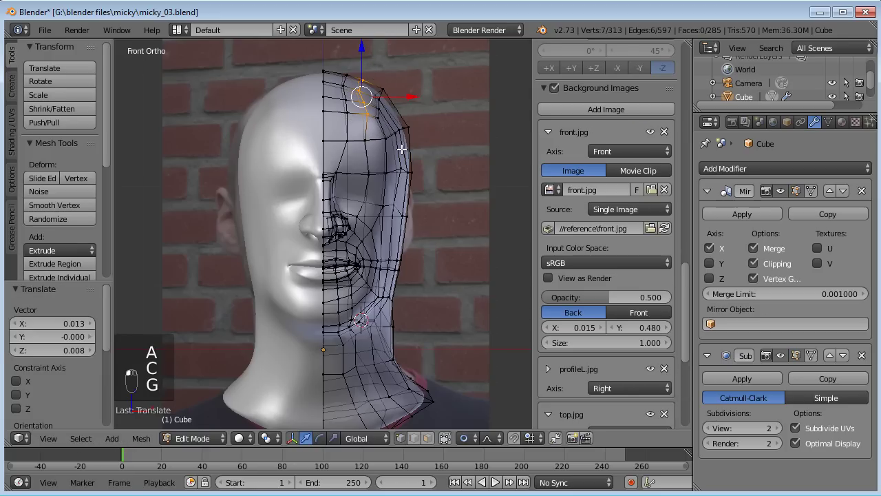
Select the two cheek vertices level with the mouth and move them outward along X
shift+middle_drag(407, 175, 411, 145)
scroll(411, 145, up, 1)
key(a)
key(c)
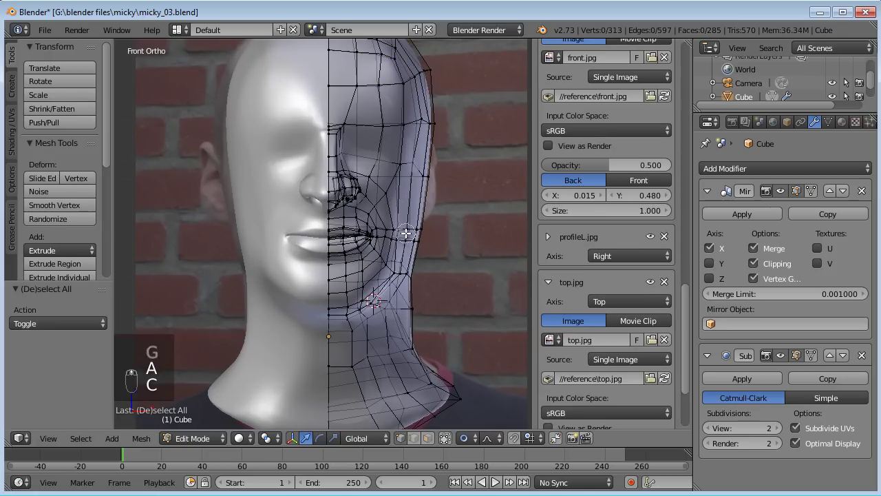
right_click(406, 233)
scroll(418, 228, up, 4)
key(a)
key(a)
right_click(479, 232)
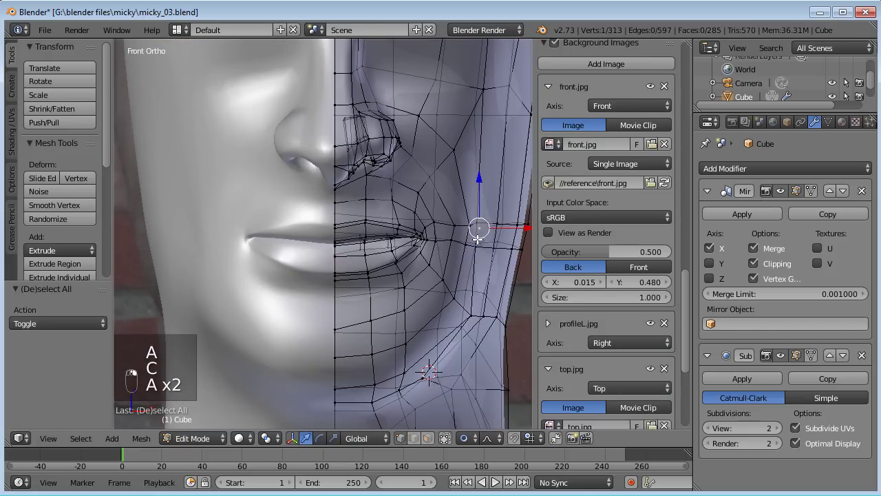
shift+right_click(476, 246)
key(g)
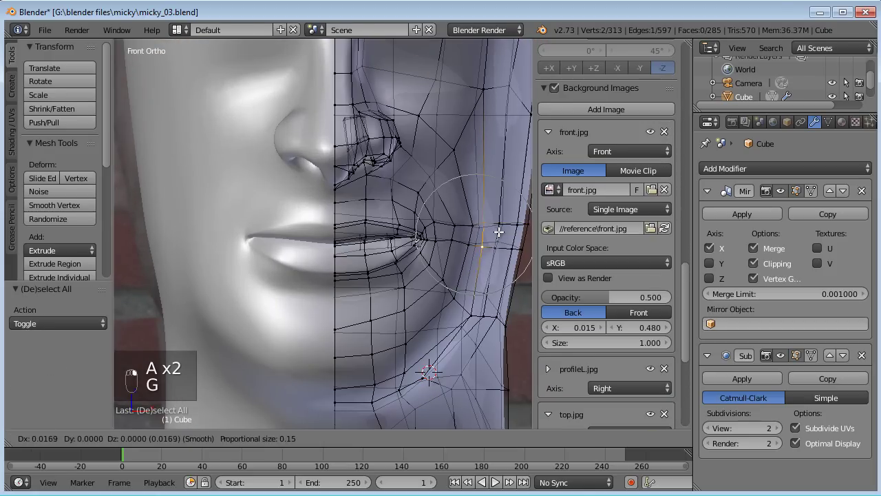
click(502, 232)
Adjust the lower-cheek vertex and move the cheek vertex beside the nose 0.022 in X and -0.002 in Z
right_click(450, 293)
key(g)
right_click(456, 295)
key(g)
click(453, 296)
right_click(460, 150)
key(g)
click(471, 152)
scroll(491, 185, down, 3)
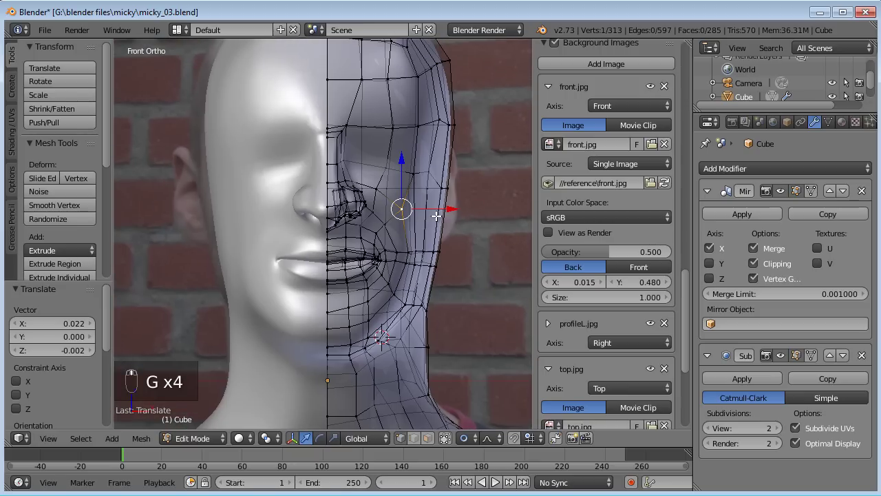
Move the outer cheek vertex level with the mouth 0.020 in X and shift its neighbour outward along X
right_click(425, 249)
key(g)
click(426, 250)
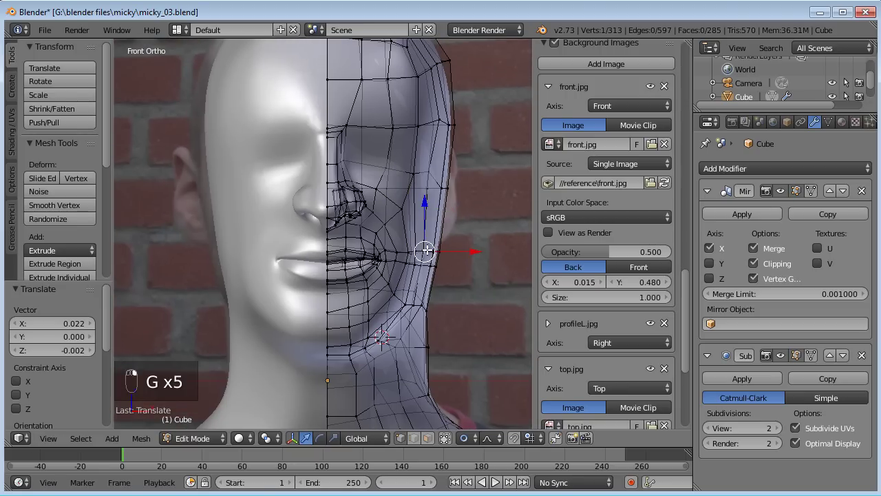
key(g)
click(430, 250)
key(g)
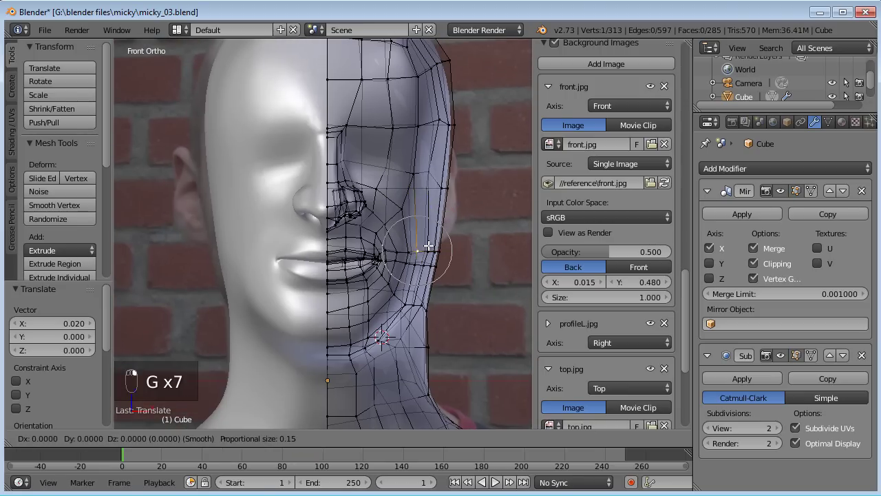
click(431, 245)
Reposition the vertices between the lower lip and the jaw, moving the last one -0.009 in X
key(g)
click(394, 294)
key(g)
click(386, 283)
key(g)
click(386, 294)
Move the lower-lip edge vertex near the mouth corner -0.021 in X and 0.006 in Z
scroll(386, 294, up, 4)
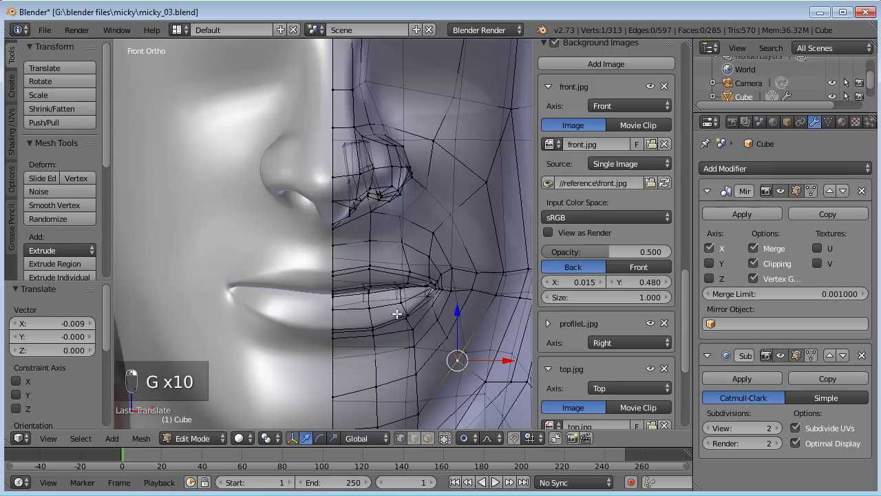
key(g)
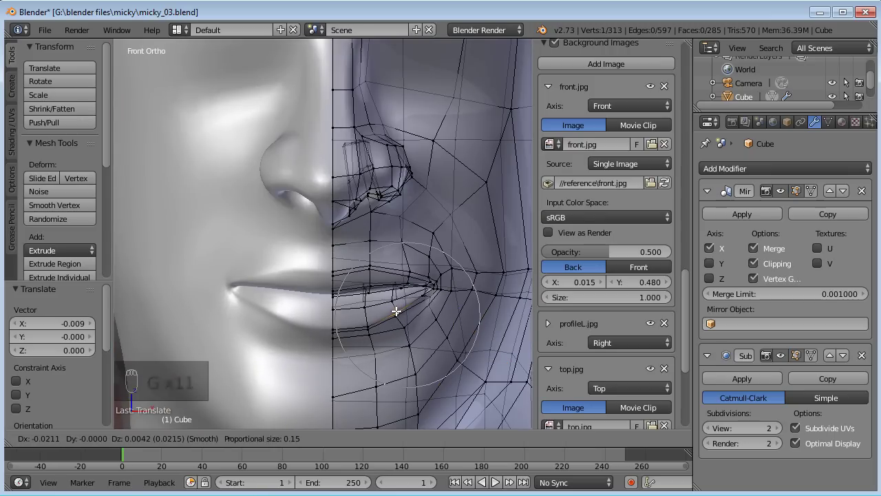
click(396, 311)
From the side, move the upper-lip vertex near the mouth corner 0.003 in Y and 0.003 in Z
scroll(315, 253, up, 6)
right_click(298, 255)
key(g)
right_click(306, 252)
key(KP_3)
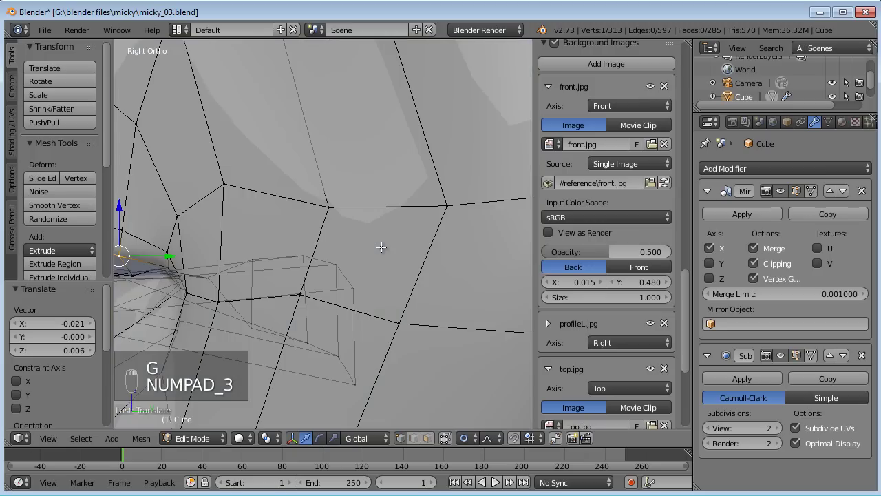
key(g)
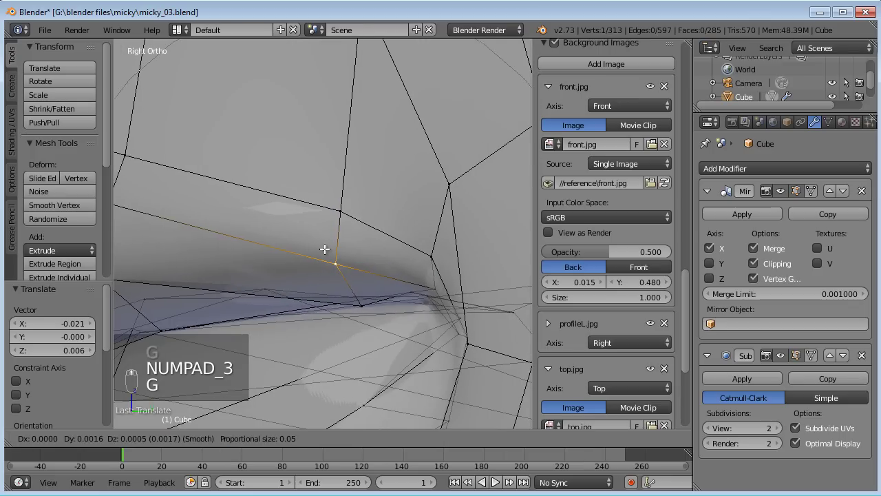
scroll(324, 247, up, 18)
click(329, 229)
Reposition the next two upper-lip edge vertices toward the mouth corner, moving the last one 0.002 in Y and 0.003 in Z
right_click(330, 210)
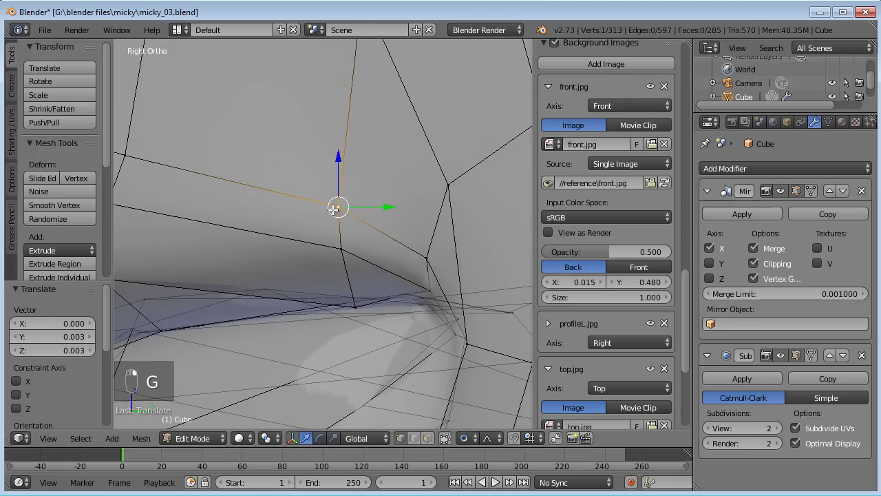
key(g)
click(328, 206)
right_click(423, 244)
key(g)
click(433, 229)
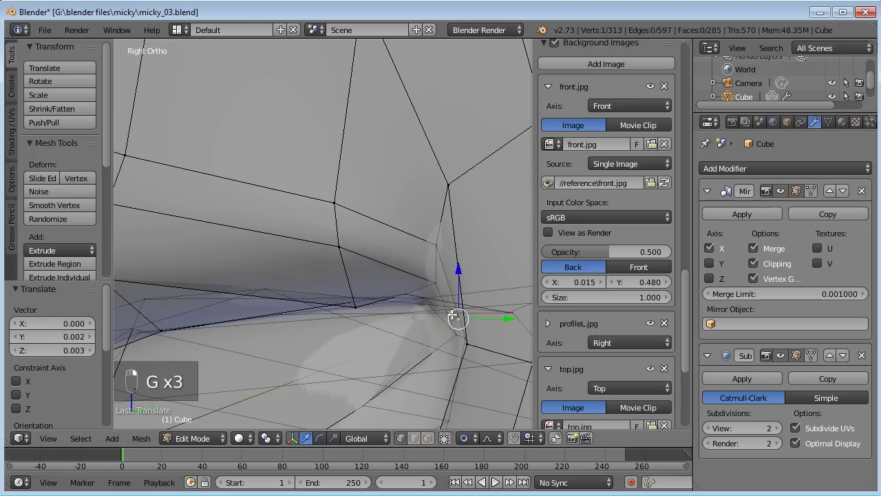
Rearrange the vertices where the lips meet at the corner, moving the inner upper-lip one 0.001 in Y and 0.003 in Z
key(g)
click(397, 335)
right_click(407, 305)
key(g)
click(393, 319)
right_click(354, 308)
key(g)
click(358, 298)
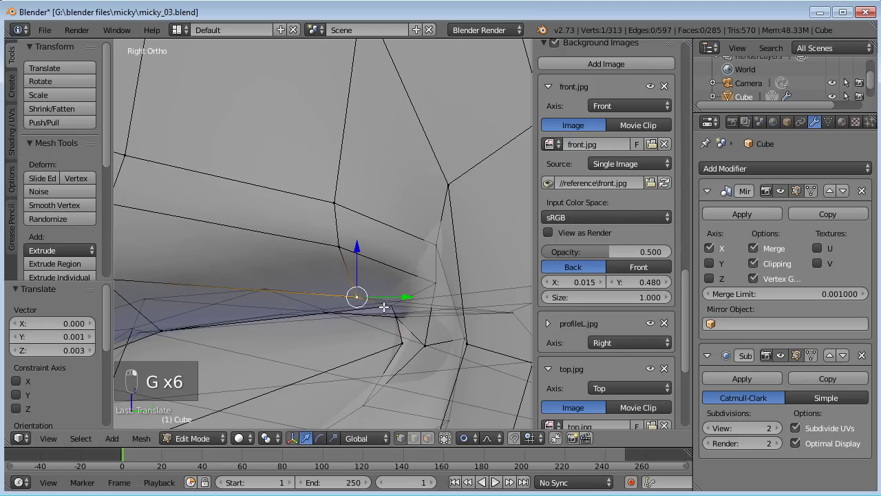
Shift two lower-lip vertices at the mouth corner, moving the last one -0.008 in Y and -0.002 in Z
right_click(393, 310)
key(g)
click(396, 342)
key(g)
click(352, 352)
Adjust the inner lip vertices at the mouth corner from several angles, moving the last one -0.002 in X and 0.001 in Y
middle_drag(351, 344, 390, 348)
key(g)
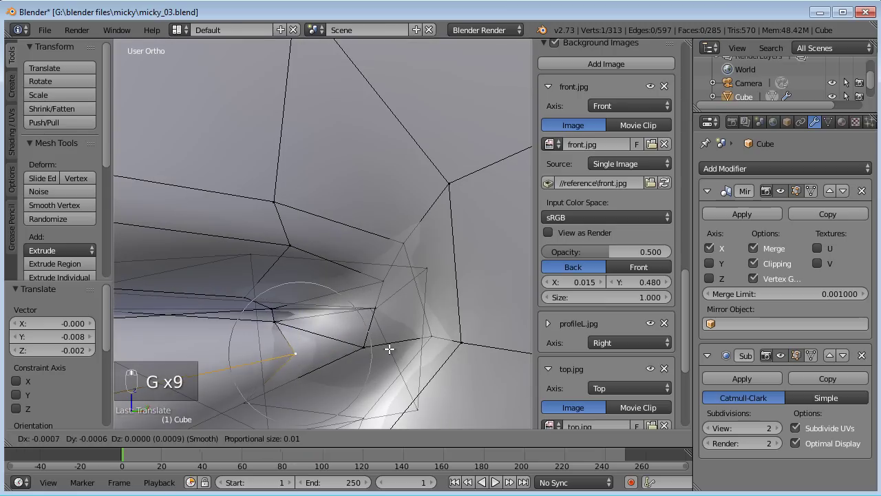
click(328, 346)
middle_drag(328, 346, 425, 264)
key(g)
click(393, 292)
key(g)
click(390, 270)
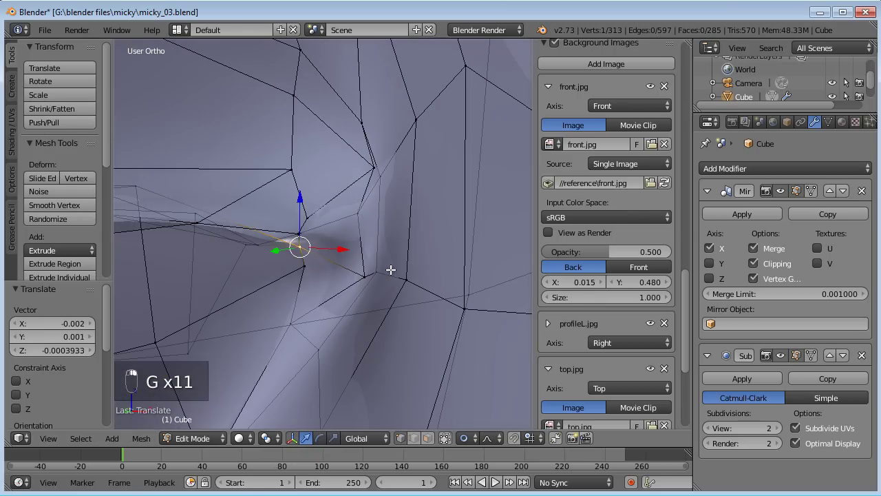
Space out the vertices around the mouth-corner crease, moving the last one 0.001 in X and about -0.001 in Y
key(g)
click(292, 274)
key(g)
click(364, 214)
key(g)
click(375, 216)
Move the edge-loop vertices just outside the mouth corner outward, shifting the last one 0.003 in X and -0.001 in Y
key(g)
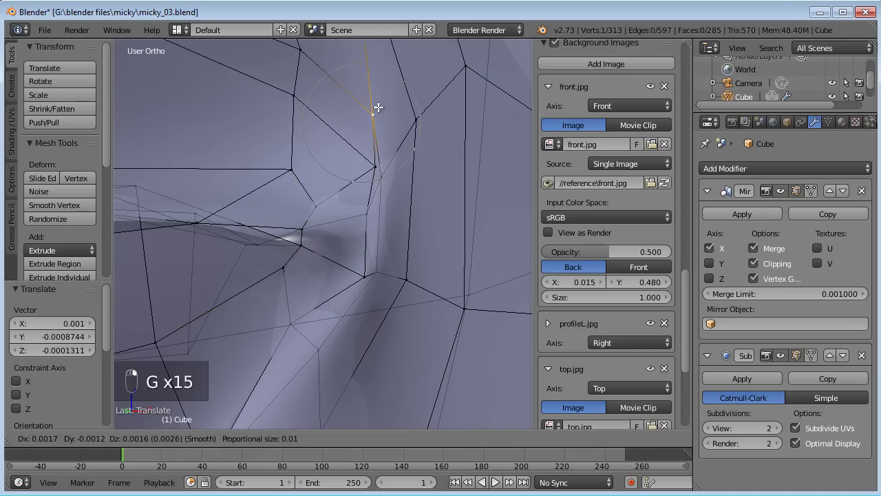
click(378, 108)
key(g)
click(403, 182)
right_click(376, 272)
key(g)
click(409, 283)
Pull the inner upper-lip vertices beside the mouth corner inward, moving the last one -0.002 in X and -0.001 in Y
middle_drag(409, 283, 323, 291)
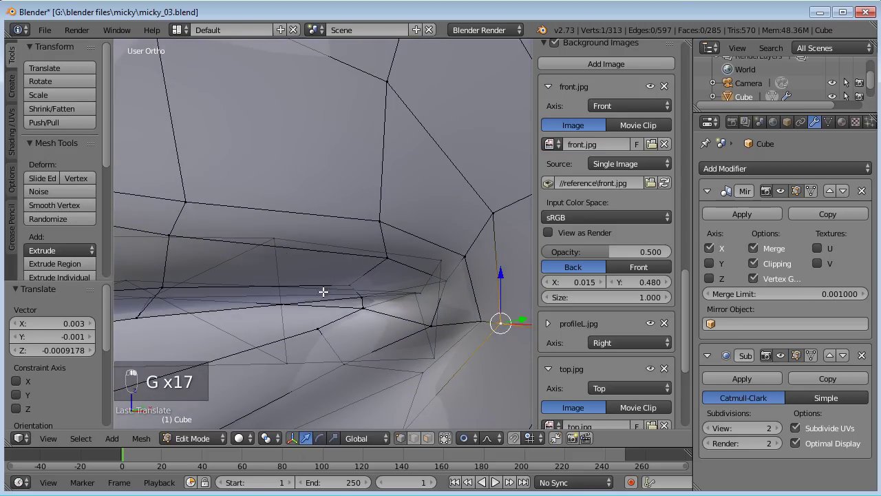
key(g)
click(392, 258)
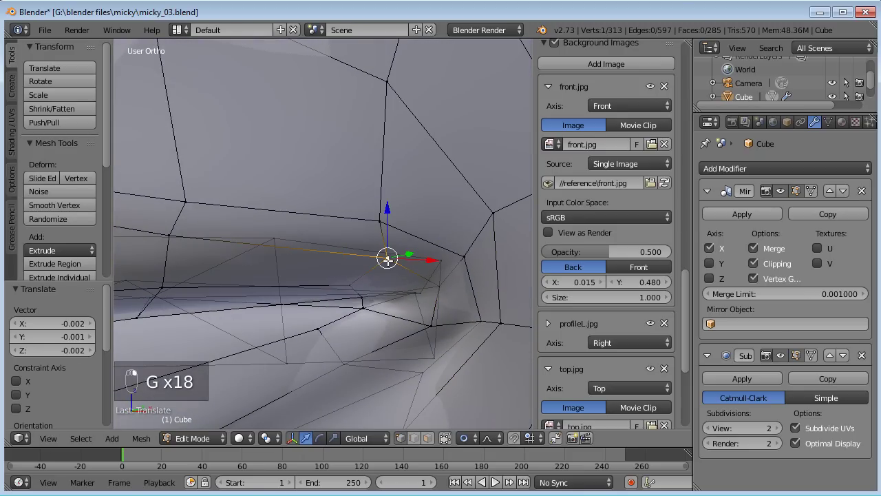
key(g)
click(376, 258)
scroll(409, 264, down, 6)
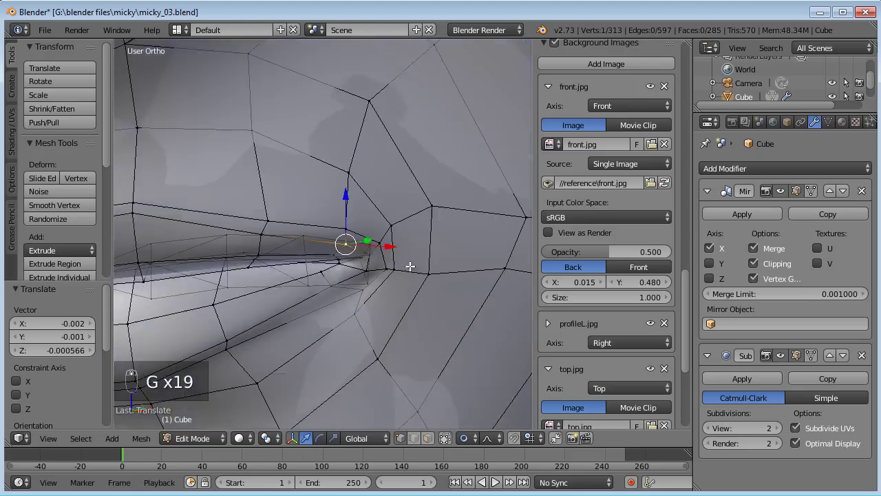
Select the two innermost mouth-corner vertices and move them 0.017 along Y with proportional editing
mouse_move(428, 296)
middle_down()
mouse_move(450, 242)
mouse_move(455, 330)
mouse_move(421, 308)
middle_up()
middle_drag(218, 303, 242, 284)
scroll(433, 329, up, 2)
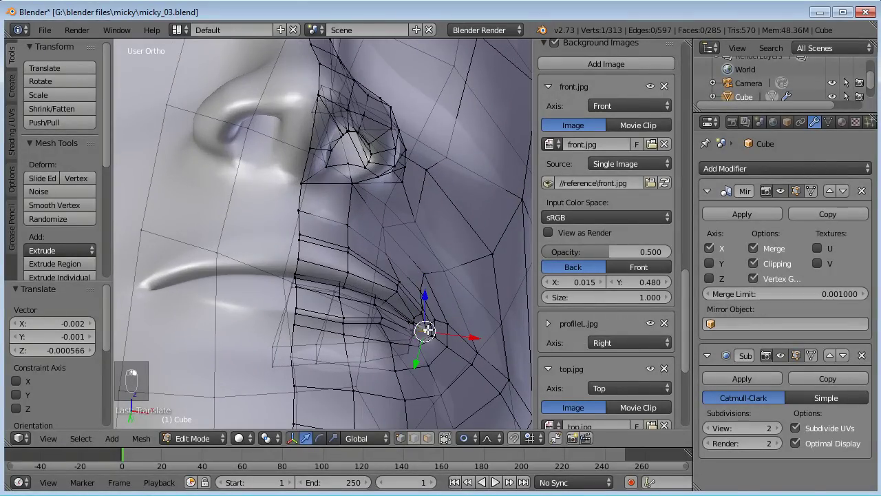
shift+middle_drag(427, 330, 451, 322)
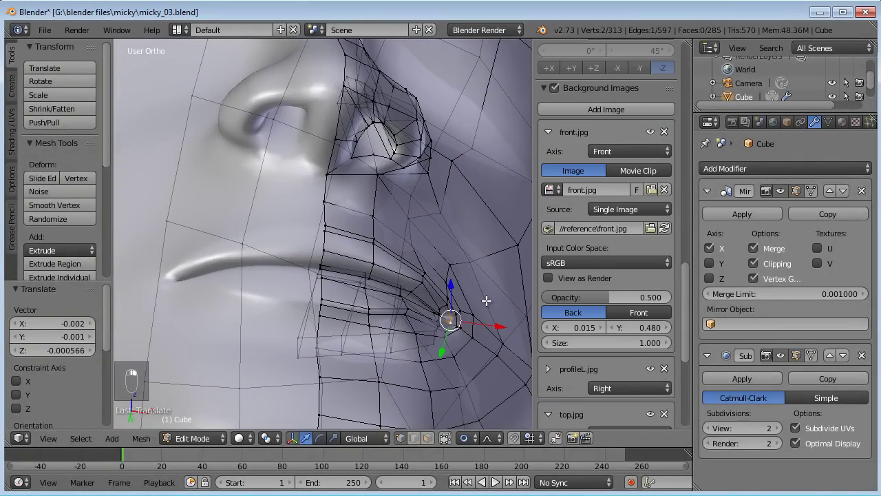
key(g)
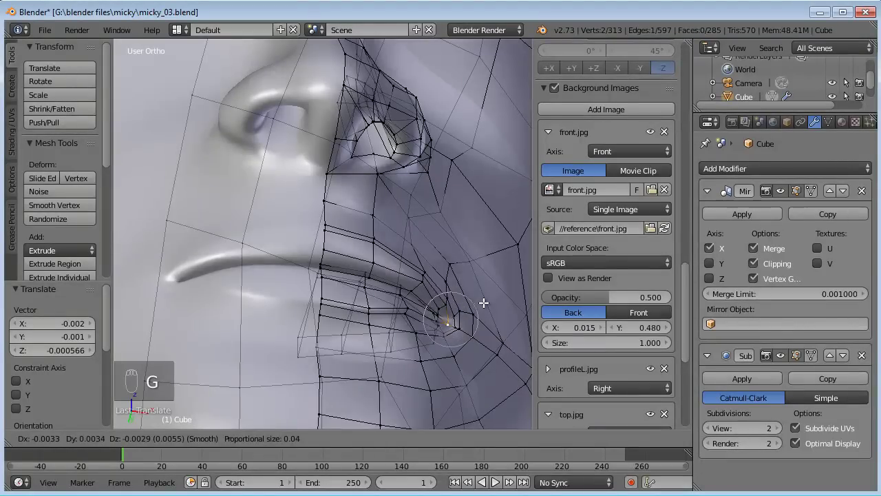
key(y)
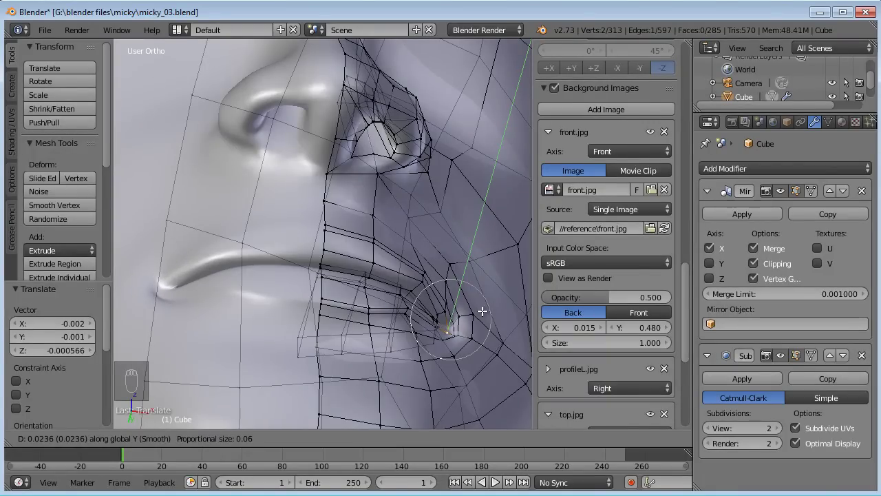
click(483, 308)
Shift the inner lower-lip vertices at the mouth corner toward the back of the head
middle_drag(482, 308, 365, 362)
scroll(371, 325, up, 5)
shift+middle_drag(413, 330, 321, 322)
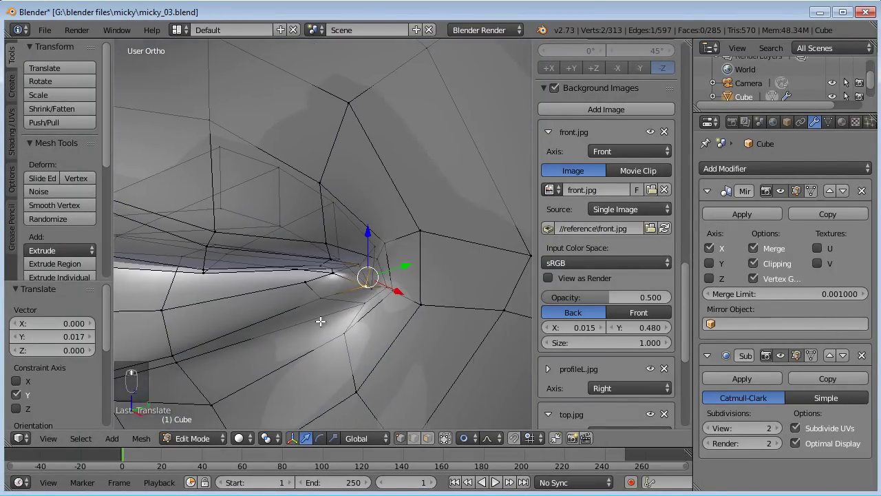
scroll(327, 322, up, 4)
middle_drag(444, 314, 378, 290)
right_click(384, 340)
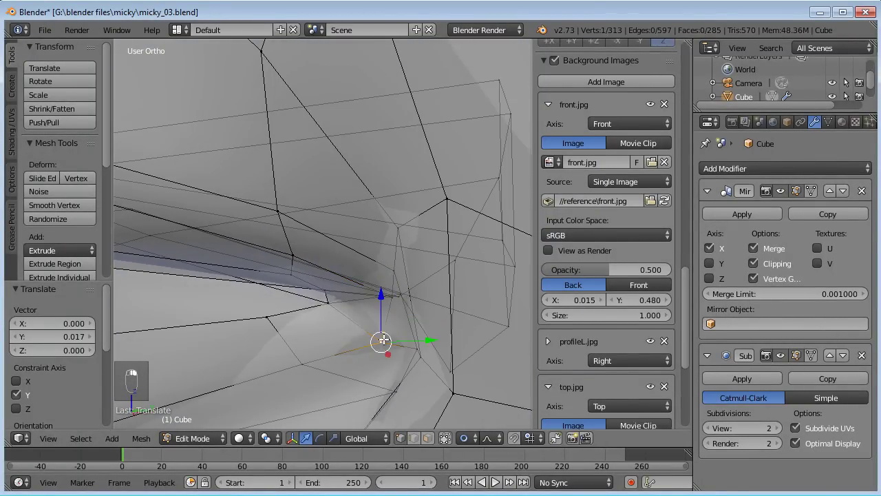
key(g)
click(425, 338)
key(g)
click(409, 338)
Even out the spacing of the vertices around and below the mouth corner
key(g)
click(426, 364)
key(g)
click(421, 235)
click(438, 355)
key(g)
click(333, 377)
click(322, 351)
Move the inner lower-lip edge vertex closer to the mouth corner
right_click(265, 316)
key(g)
key(g)
click(286, 310)
Reposition the upper-lip vertices just above the mouth corner
scroll(294, 315, down, 8)
middle_drag(217, 297, 443, 267)
key(g)
click(423, 259)
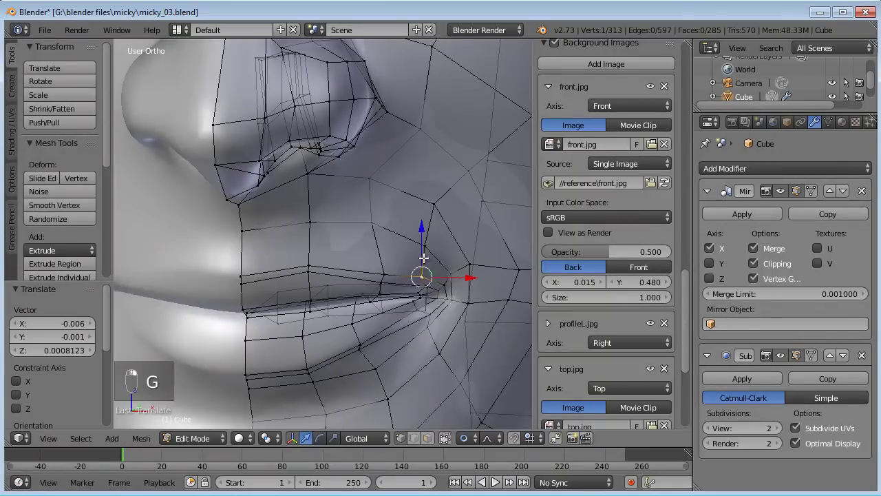
click(436, 250)
Shift the two vertices between the upper lip and the nostril slightly outward
right_click(442, 202)
key(g)
click(452, 205)
right_click(382, 179)
key(g)
click(391, 180)
Move the lower-cheek vertex above the jawline 0.004 in Y and -0.010 in Z
middle_drag(390, 180, 436, 264)
scroll(386, 282, down, 4)
key(g)
click(375, 325)
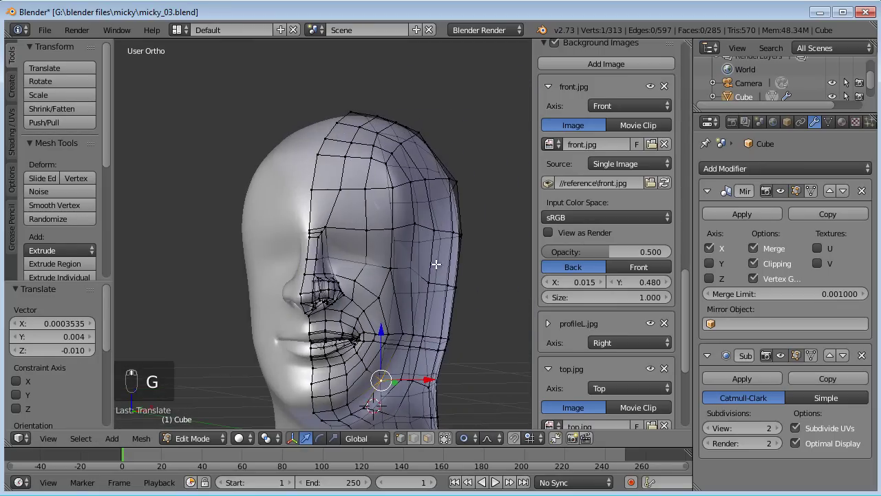
Show the mesh in wireframe, place the 3D cursor behind the eye in side view and add a UV sphere
key(KP_1)
key(KP_3)
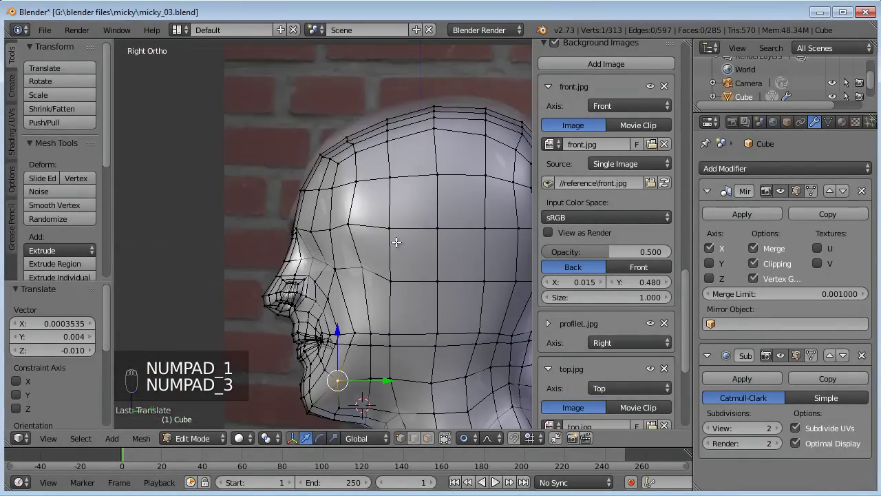
key(KP_1)
key(z)
scroll(393, 241, up, 3)
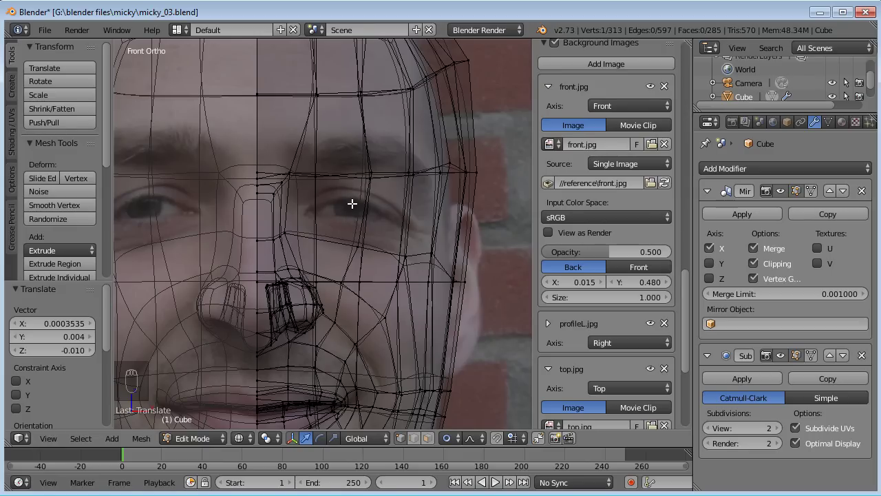
key(KP_3)
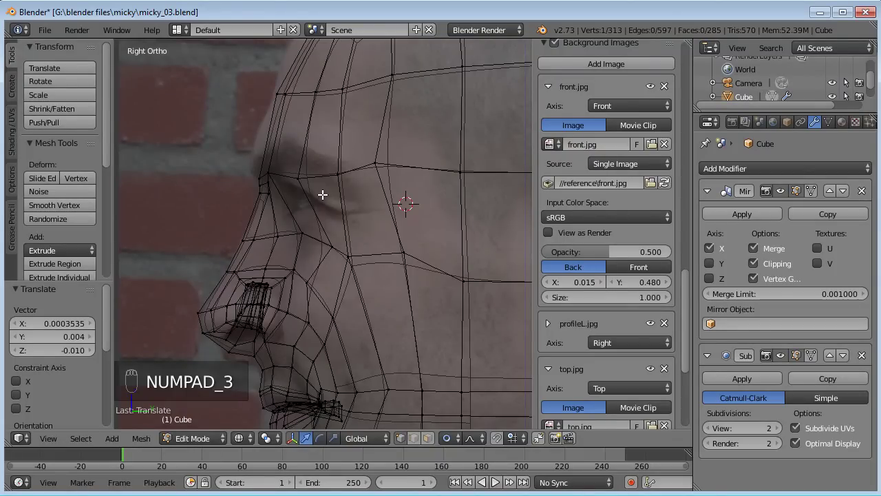
scroll(299, 193, up, 5)
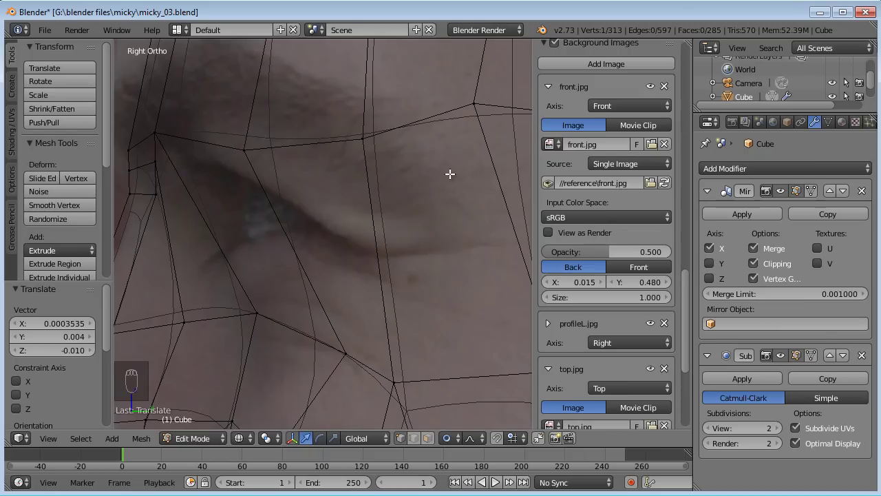
scroll(395, 224, down, 3)
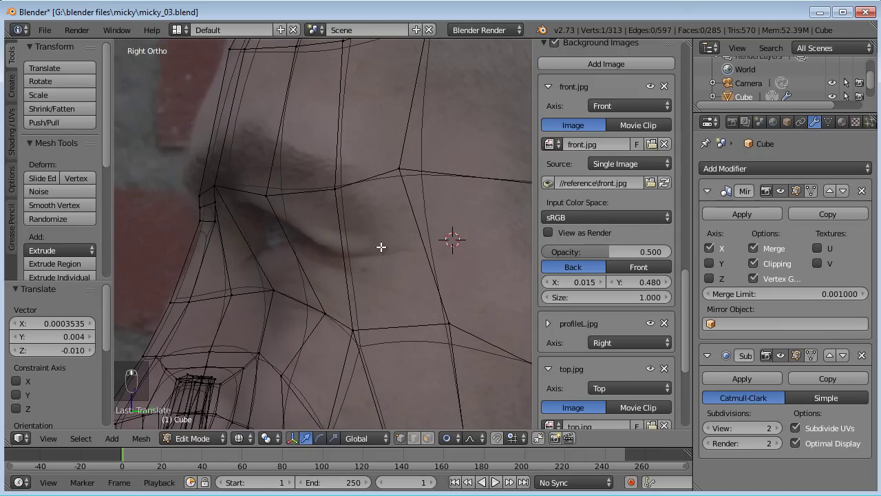
key(shift+a)
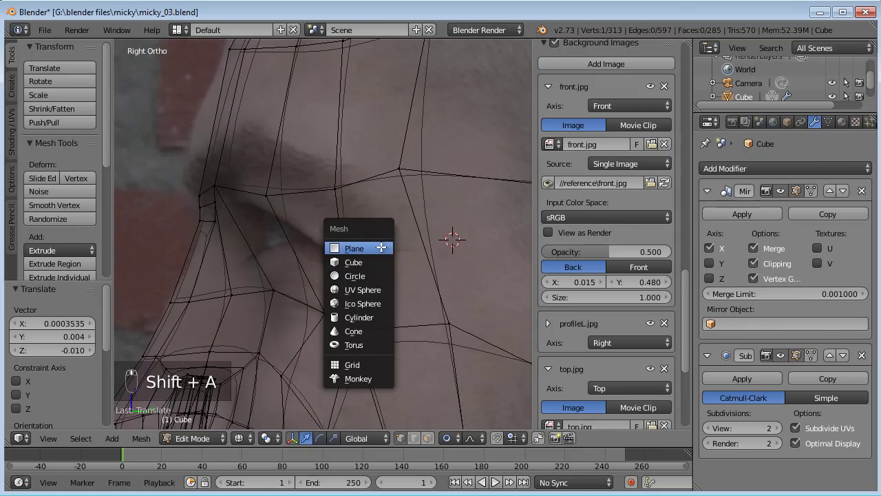
click(365, 289)
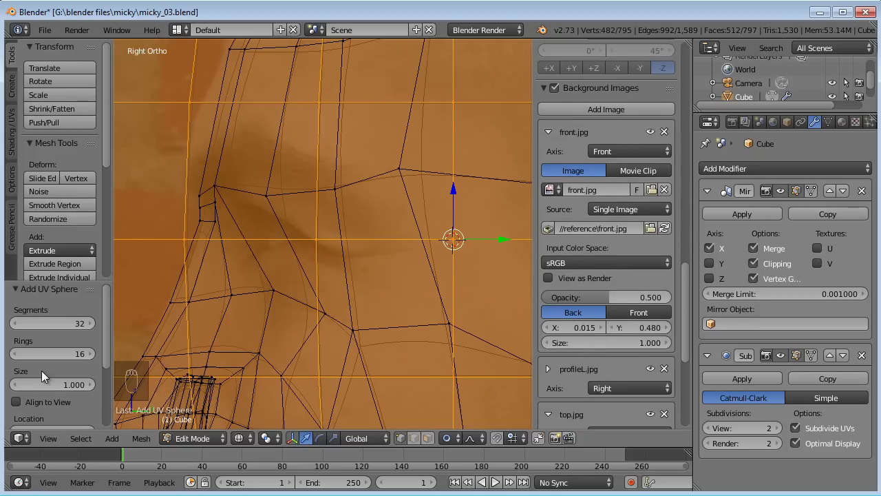
Set the UV sphere to 16 segments and a size of 0.2
click(52, 322)
text(16)
key(Return)
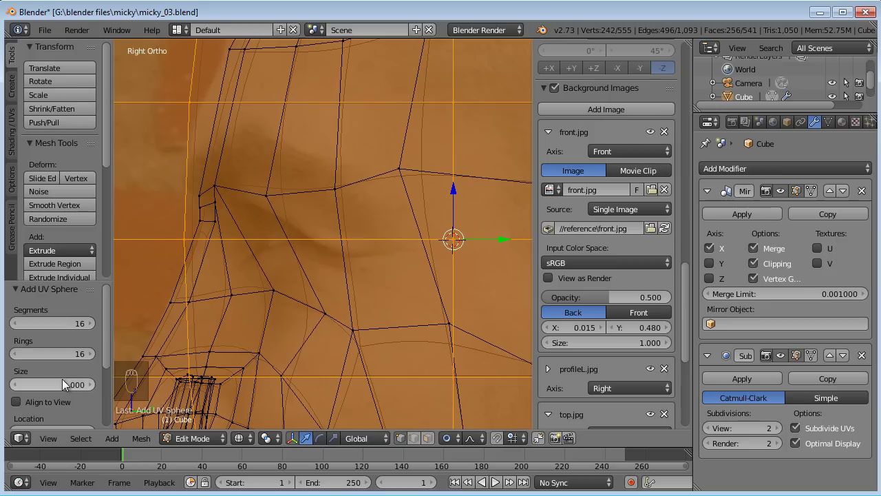
text(.2)
key(Return)
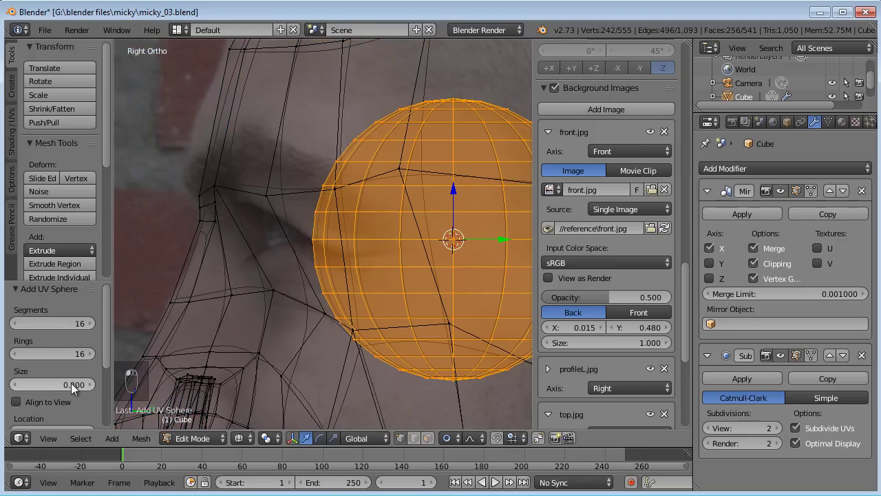
Scale the eyeball sphere by 0.590 and rotate it 90° in the side view
shift+middle_drag(380, 245, 392, 245)
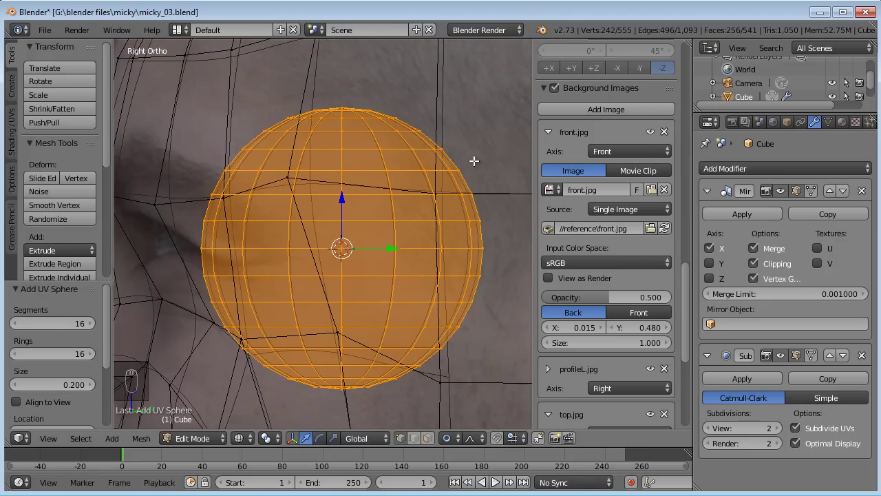
key(s)
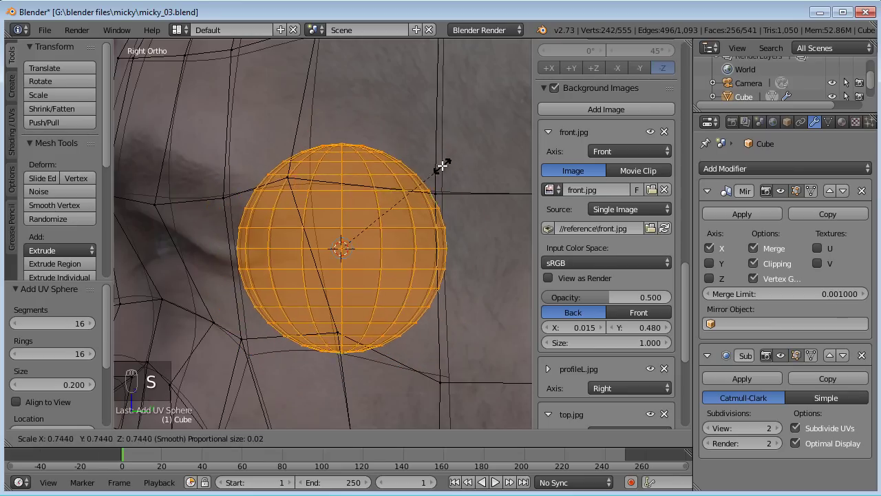
click(420, 179)
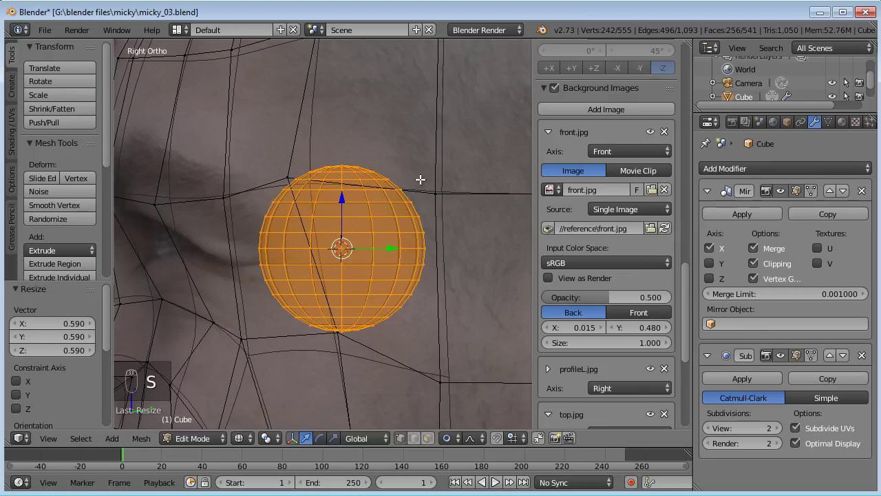
text(r90)
key(Return)
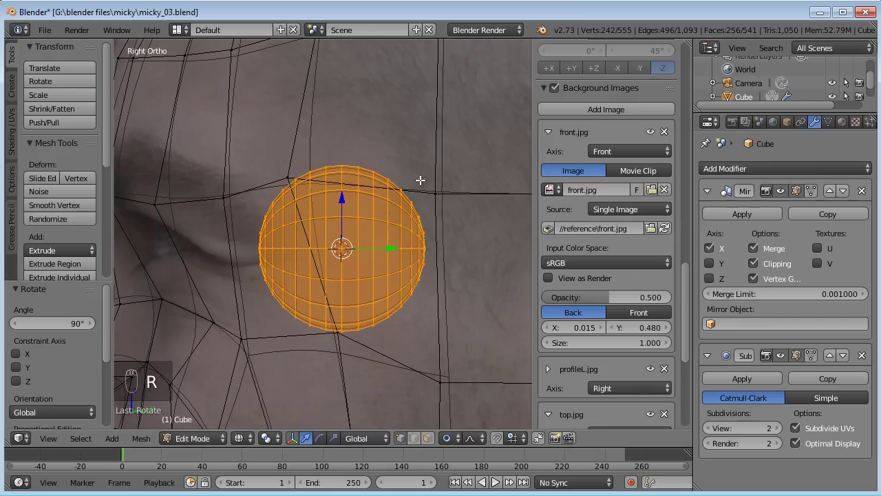
shift+middle_drag(307, 188, 377, 187)
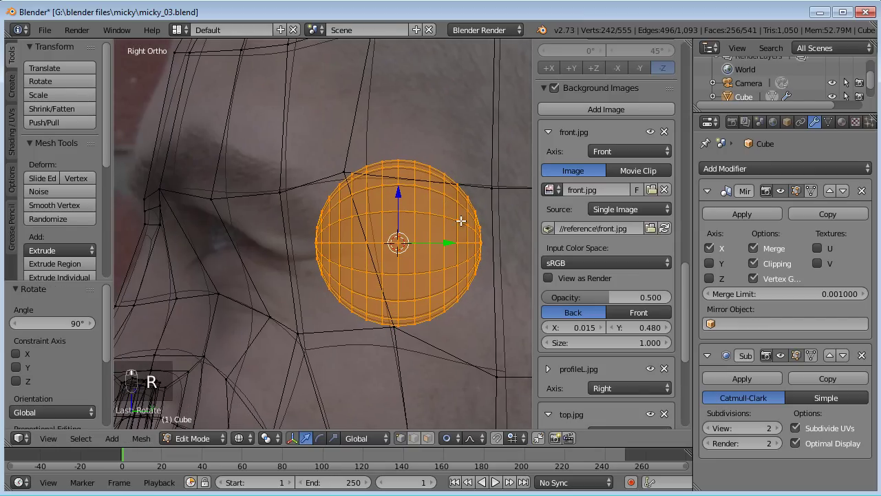
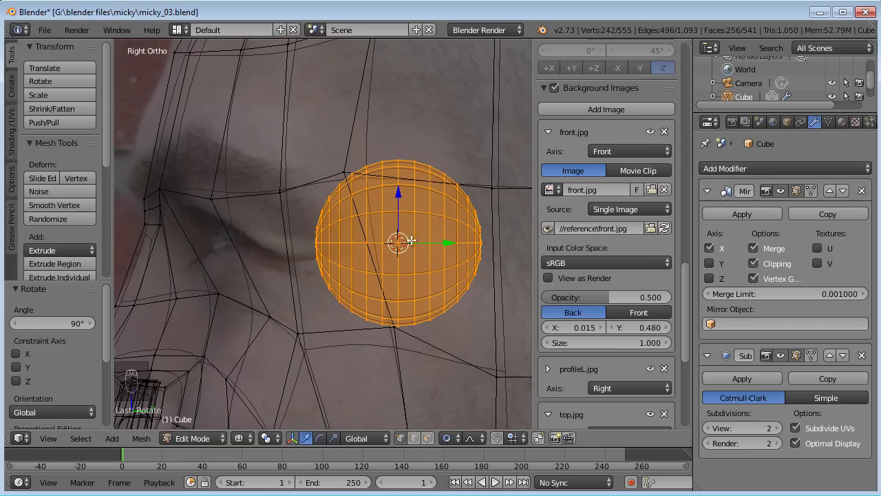
Separate the selected eyeball sphere from the head mesh into its own object and select it in Object Mode
key(Tab)
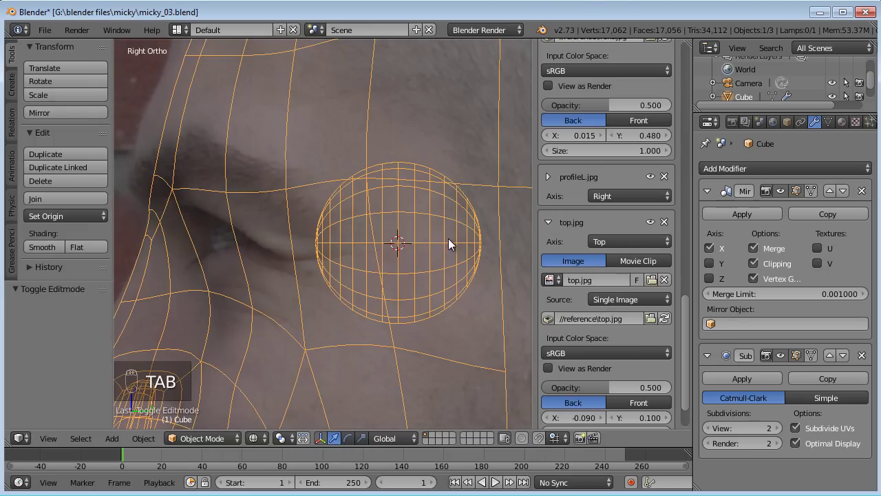
key(Tab)
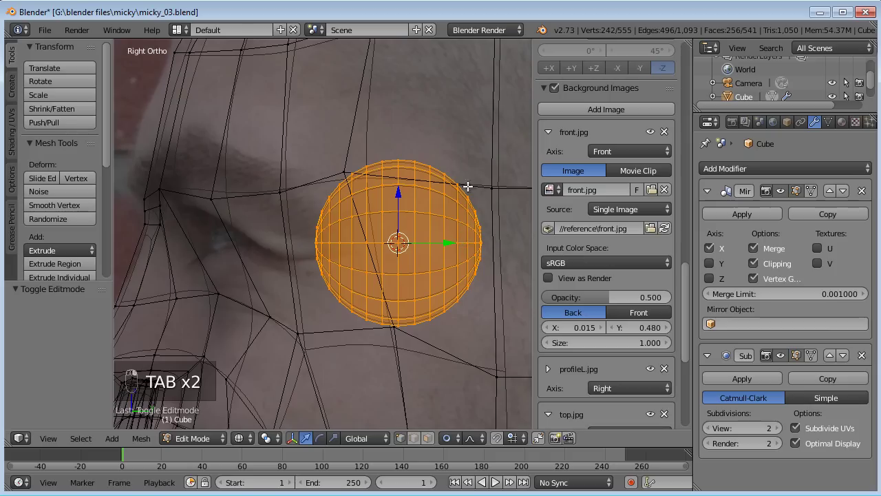
scroll(427, 189, down, 4)
scroll(374, 191, up, 2)
scroll(374, 192, down, 1)
scroll(374, 195, up, 3)
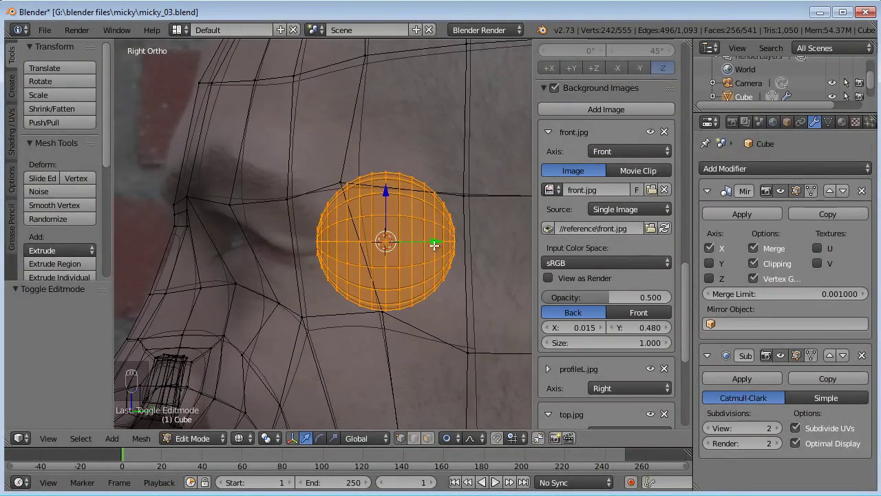
key(p)
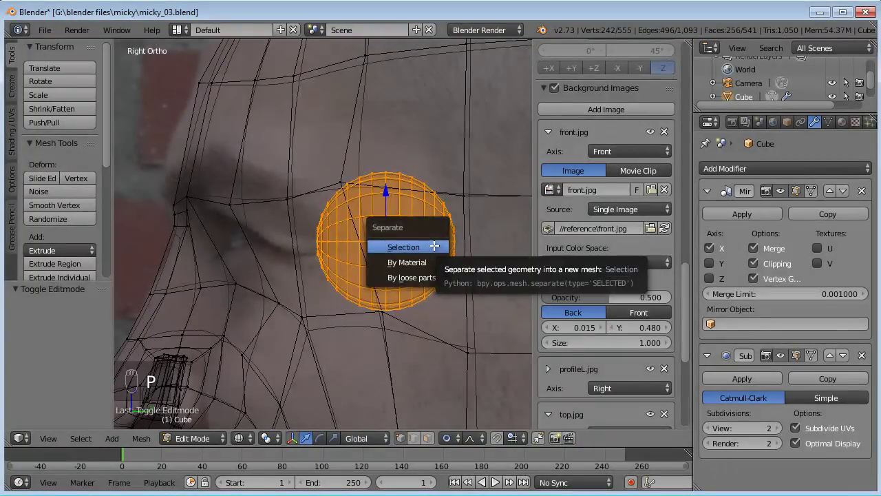
key(Return)
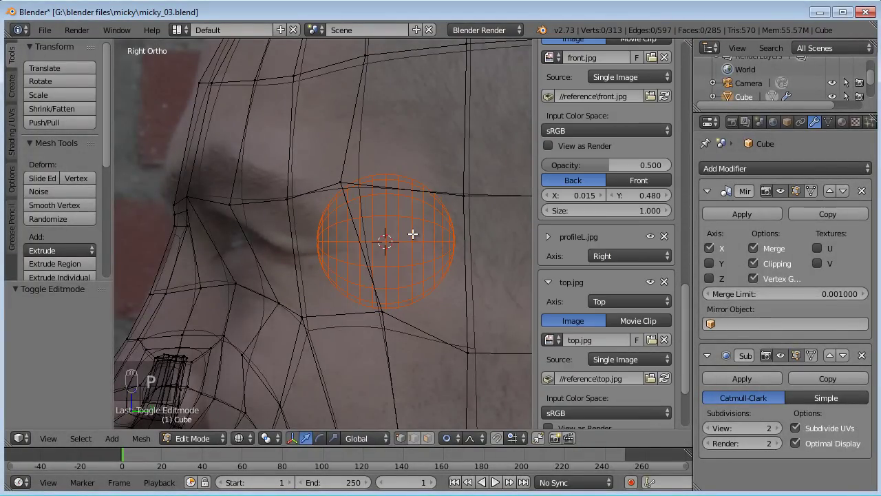
key(Tab)
right_click(413, 235)
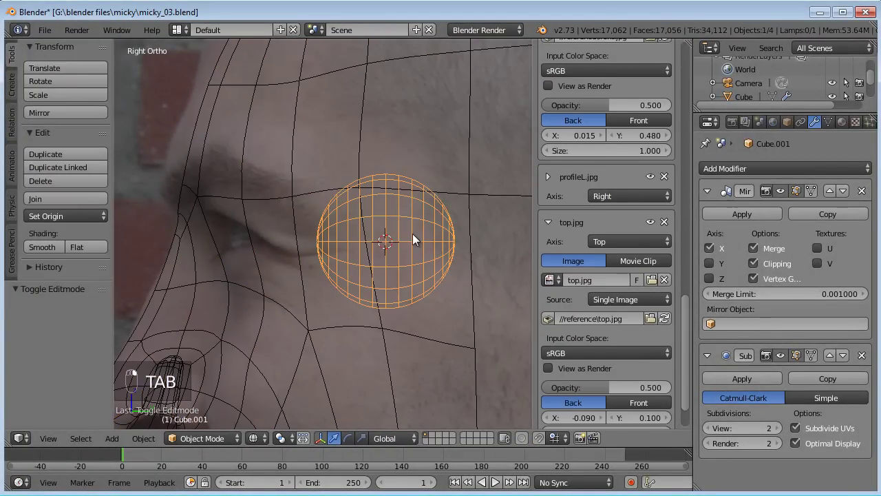
Set the eyeball's origin to the 3D cursor and remove its Mirror modifier
scroll(412, 234, down, 6)
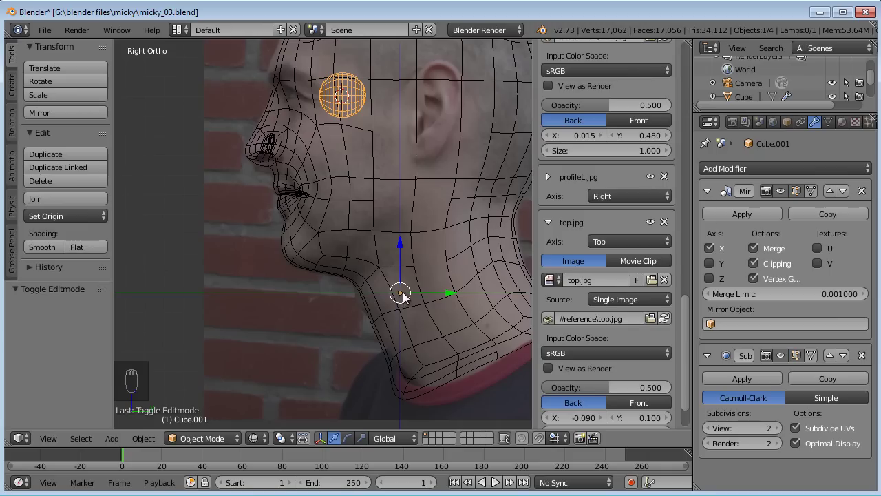
shift+middle_drag(397, 177, 392, 250)
scroll(397, 193, up, 5)
shift+middle_drag(384, 141, 401, 267)
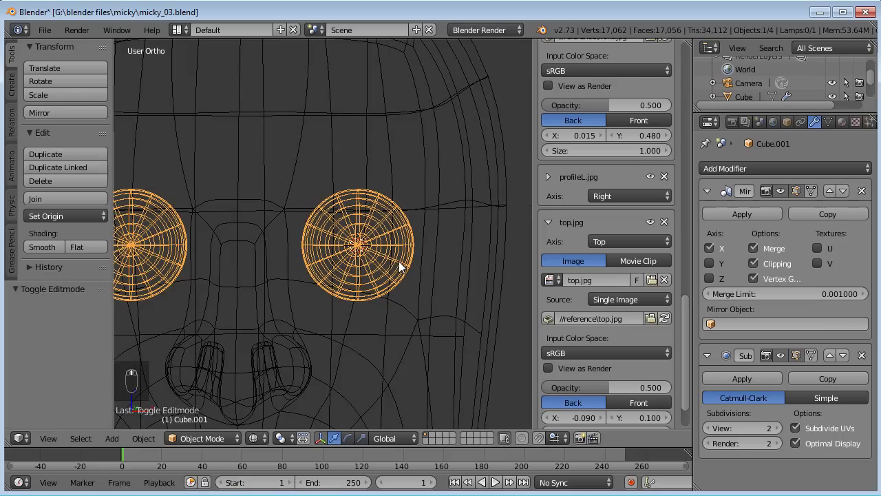
click(144, 438)
mouse_move(195, 374)
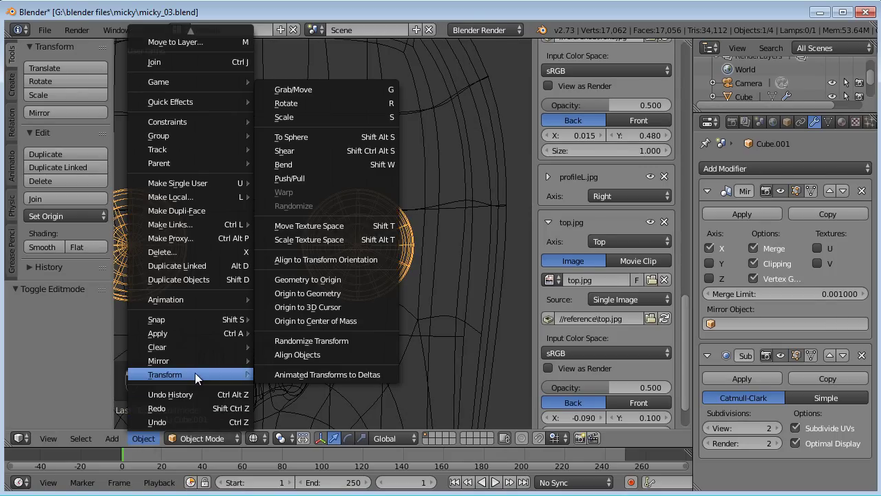
click(330, 307)
middle_drag(427, 252, 458, 233)
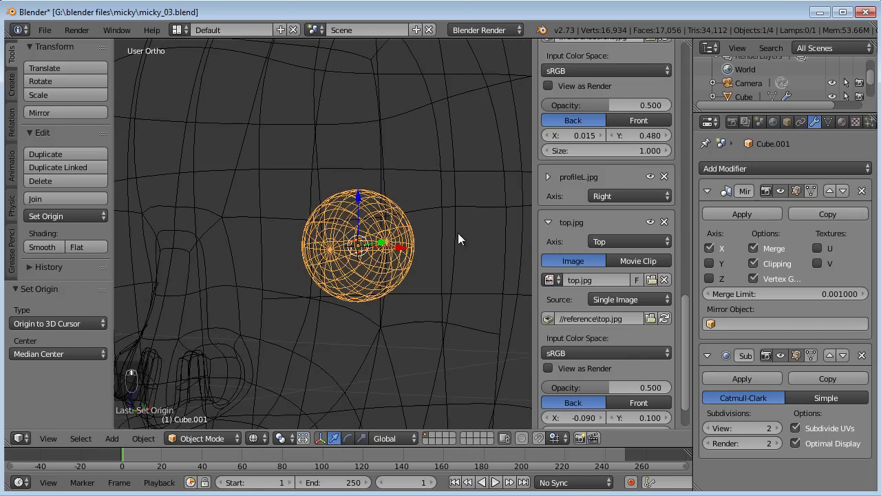
click(861, 192)
middle_drag(354, 281, 287, 252)
key(g)
key(r)
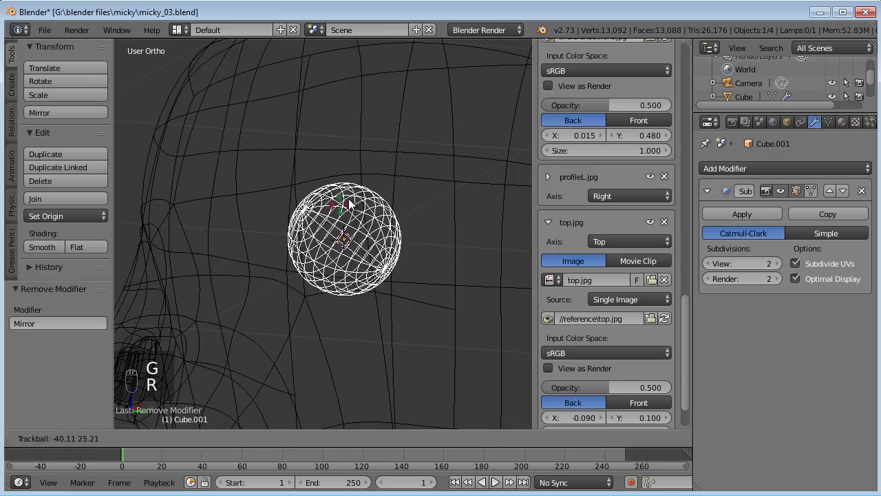
click(374, 258)
Move the eyeball -0.008 along Z in the front view to line up with the eye in the reference photo
middle_drag(373, 257, 431, 269)
key(KP_3)
scroll(375, 283, up, 1)
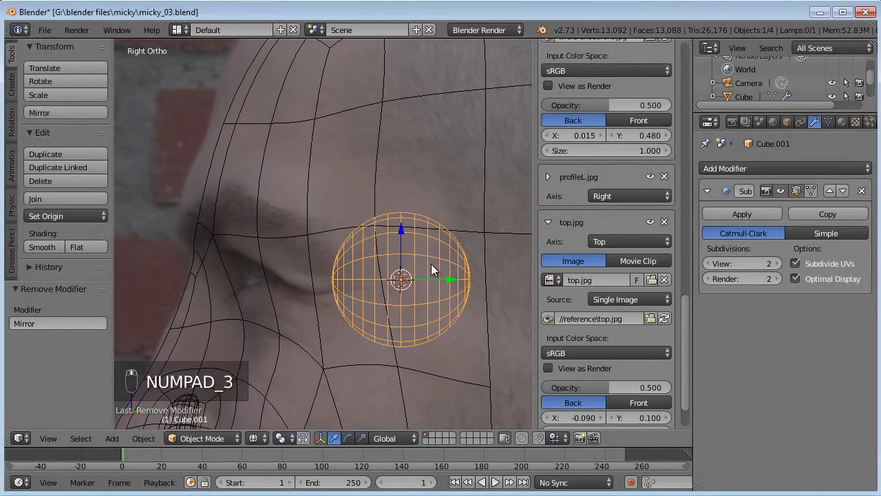
key(KP_1)
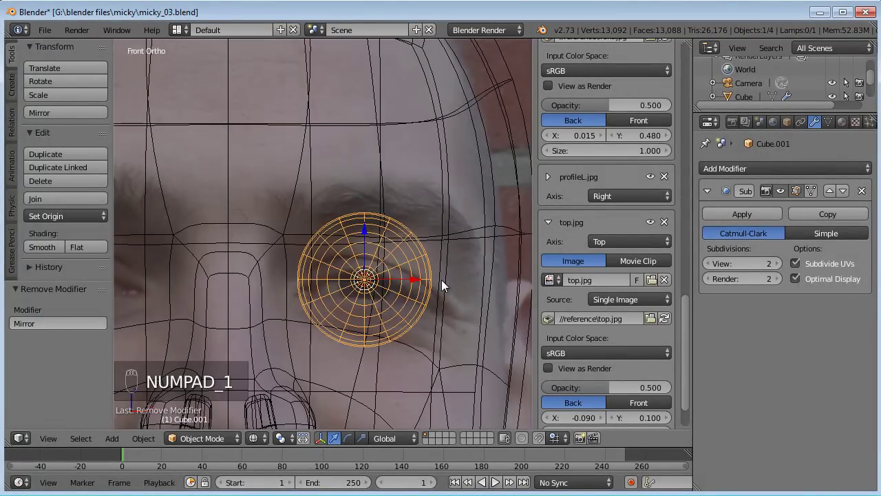
scroll(442, 279, up, 3)
shift+middle_drag(439, 264, 403, 172)
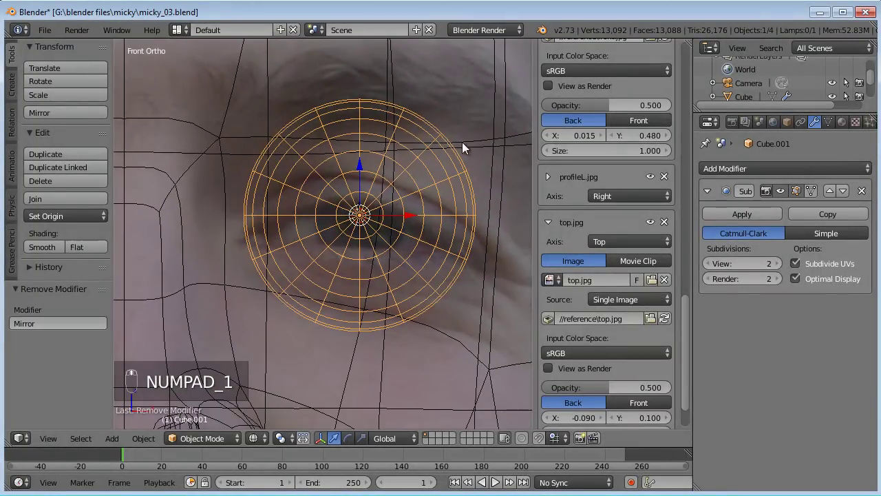
shift+middle_drag(462, 142, 442, 167)
key(g)
key(z)
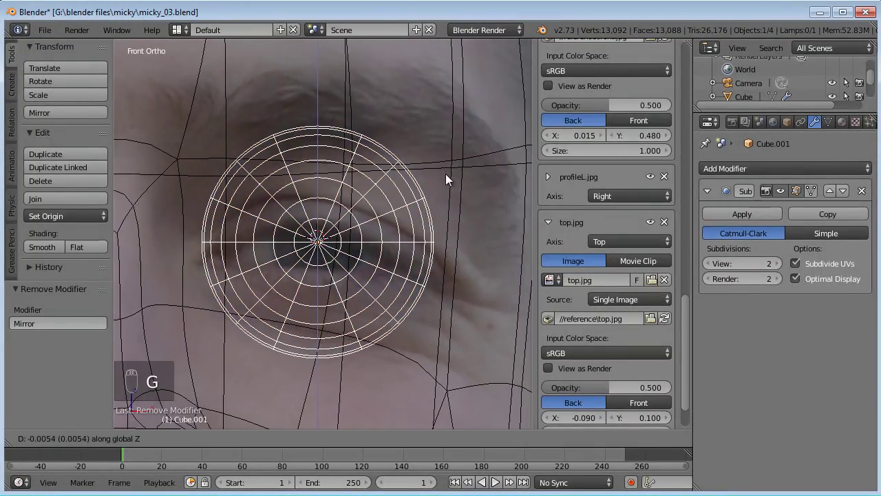
click(445, 175)
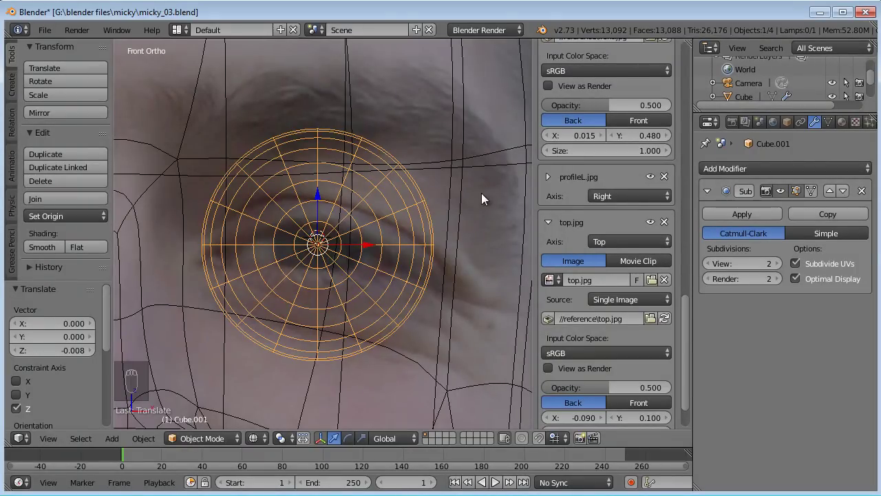
Fit the eyeball to the front reference by scaling it 0.939, shifting it -0.002 in Z and scaling it 1.053
key(s)
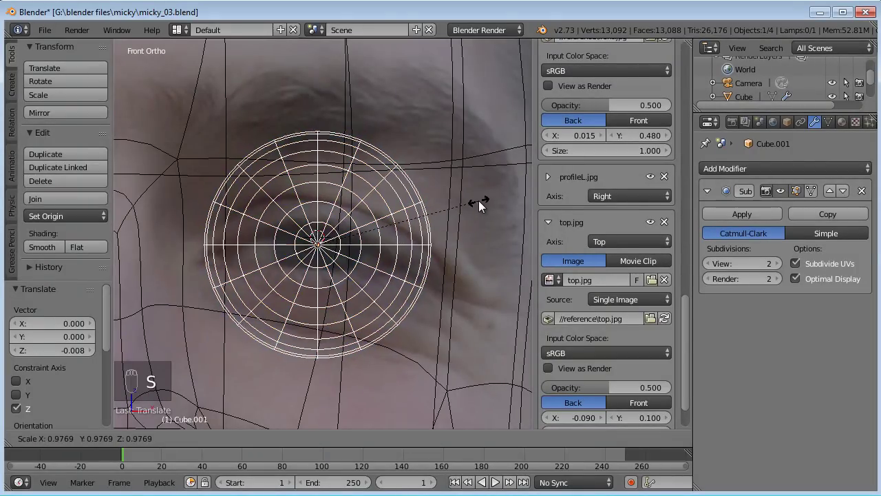
click(475, 202)
key(g)
key(z)
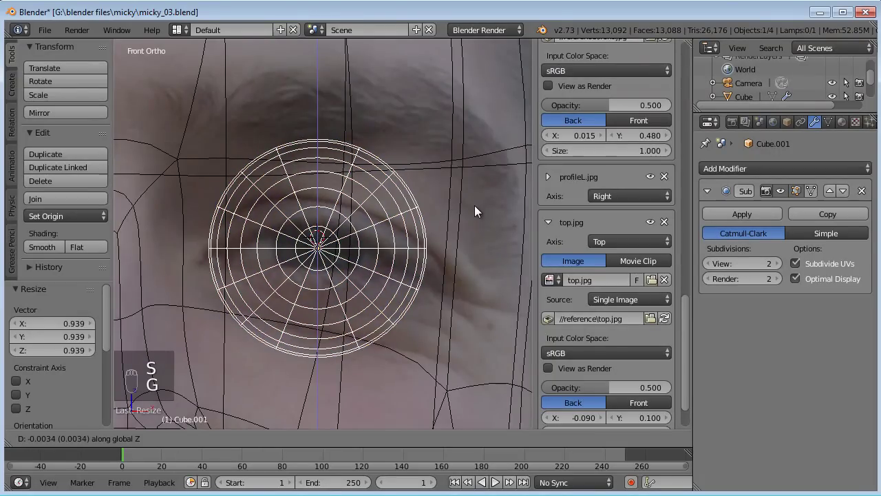
click(475, 203)
key(s)
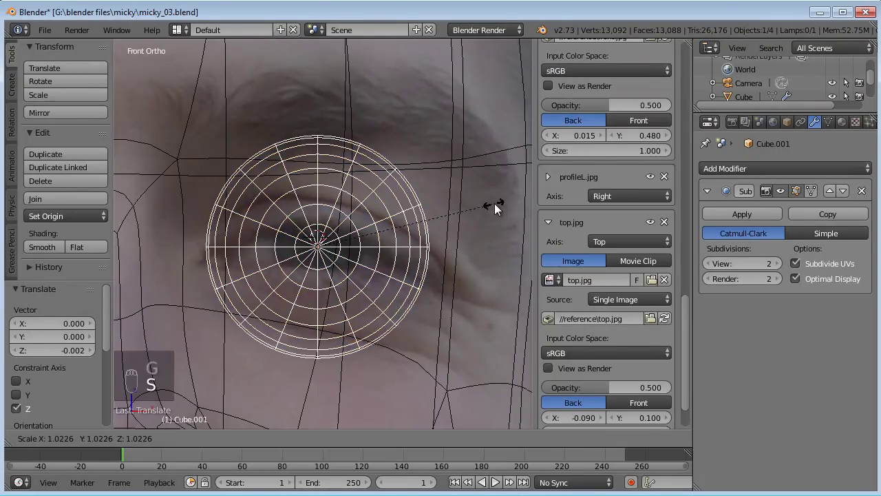
click(500, 204)
Move the eyeball -0.154 along Y in the side view, towards the front of the face
key(KP_3)
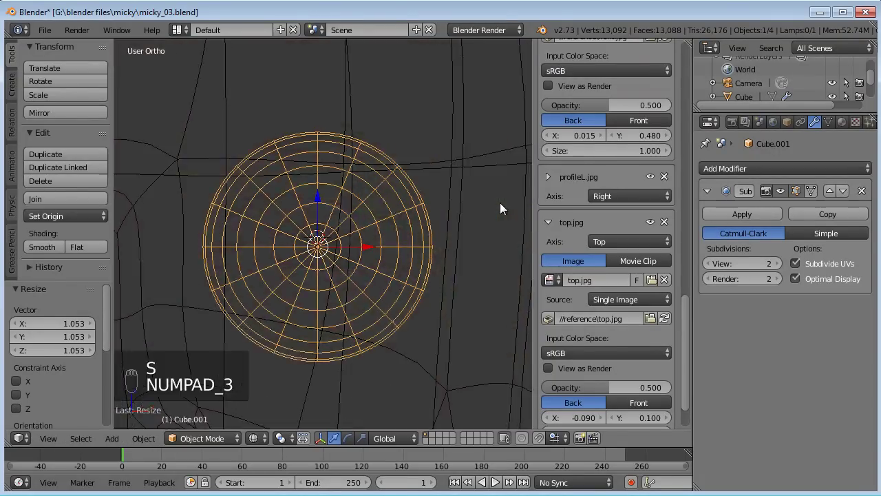
key(g)
key(y)
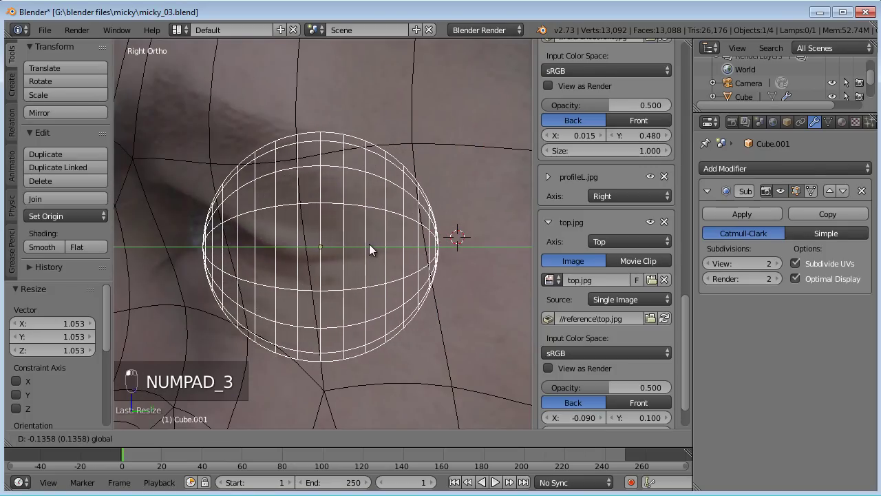
click(352, 244)
scroll(353, 244, down, 3)
shift+middle_drag(334, 254, 382, 262)
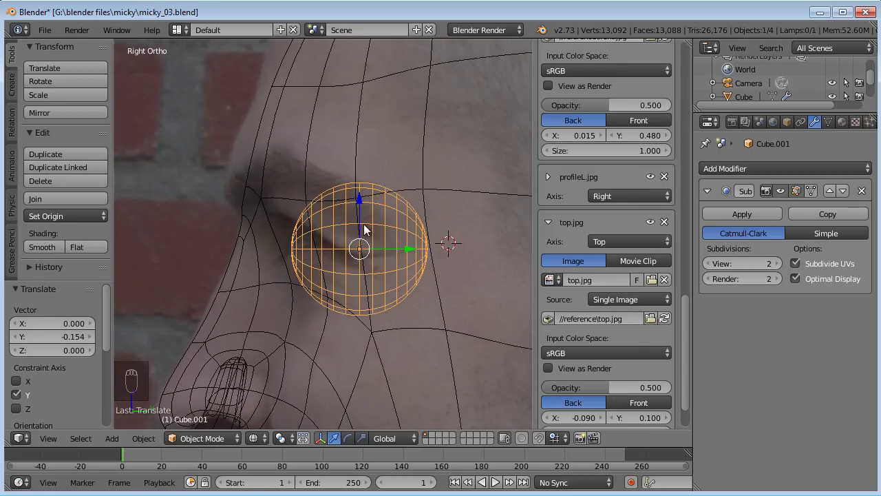
Set the Y offset of the profileL.jpg background image to 0.500 and collapse the top.jpg settings
scroll(608, 377, down, 2)
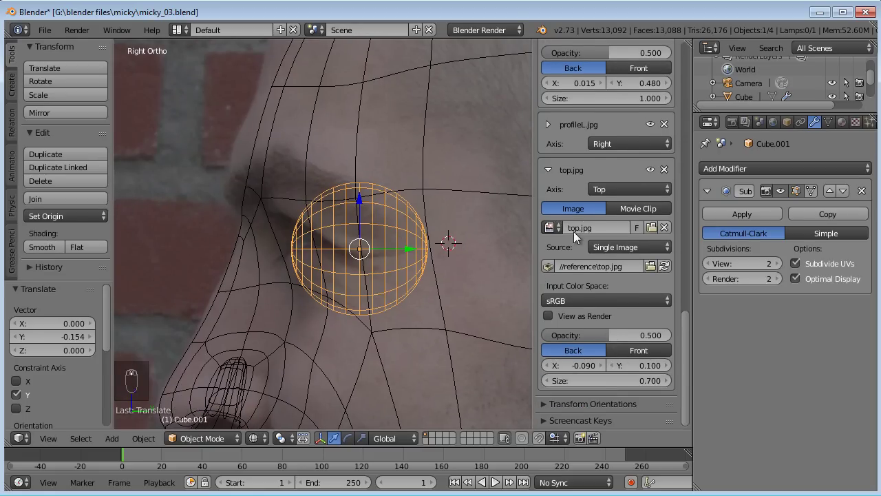
scroll(593, 225, up, 3)
scroll(617, 190, up, 4)
scroll(616, 201, down, 1)
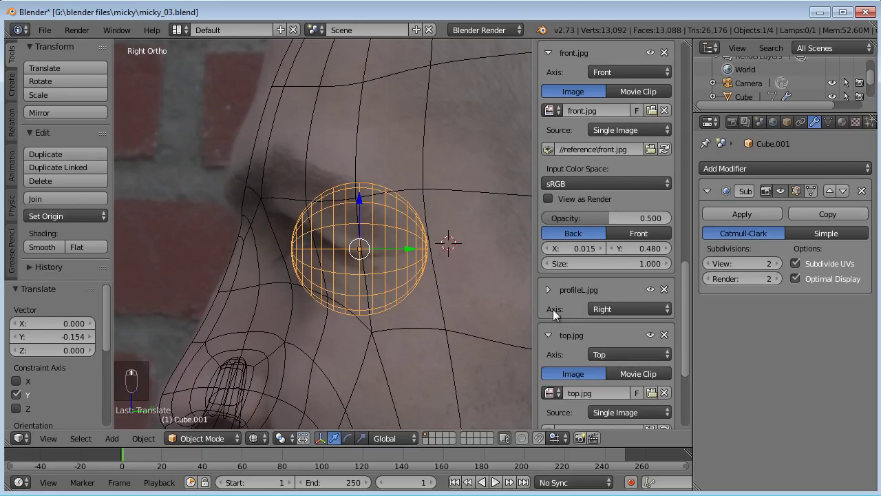
click(546, 287)
scroll(587, 321, down, 1)
scroll(587, 321, down, 3)
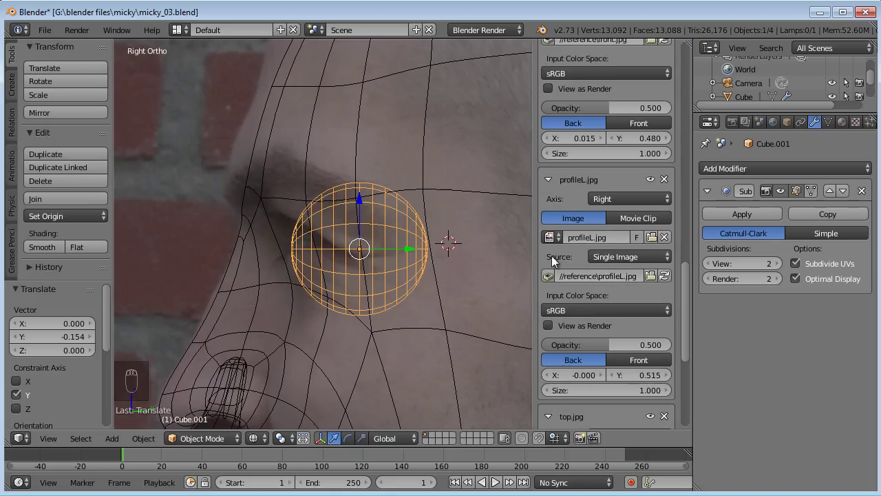
click(548, 415)
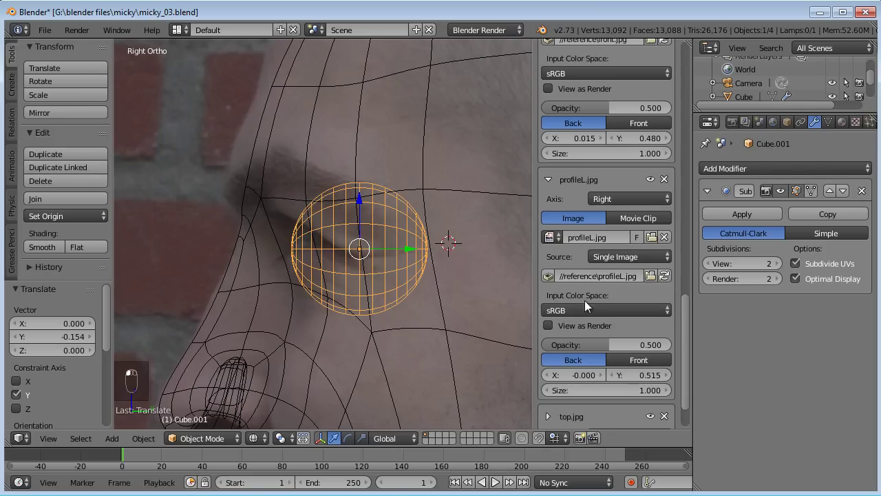
drag(640, 375, 640, 373)
click(640, 375)
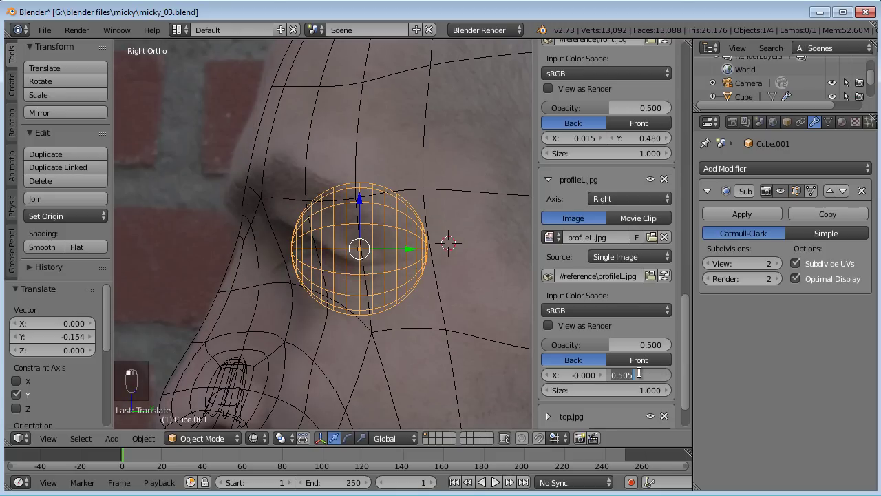
text(0.5)
key(Return)
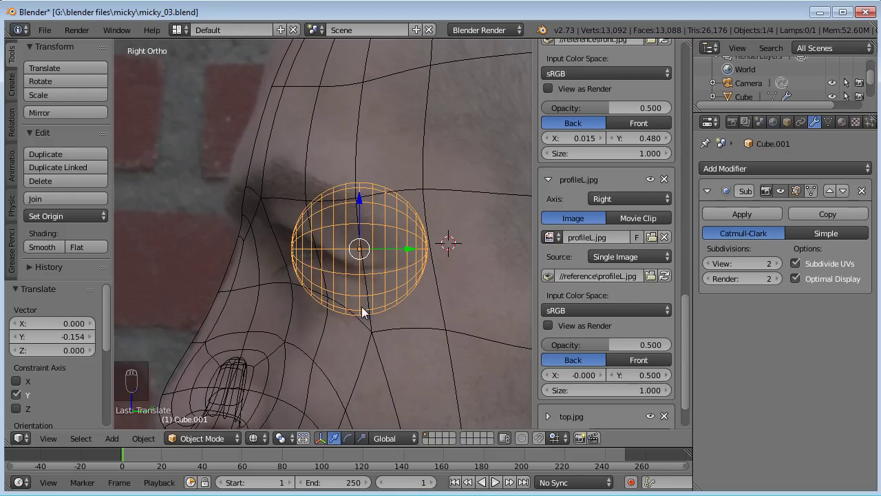
scroll(362, 306, up, 3)
scroll(416, 217, down, 3)
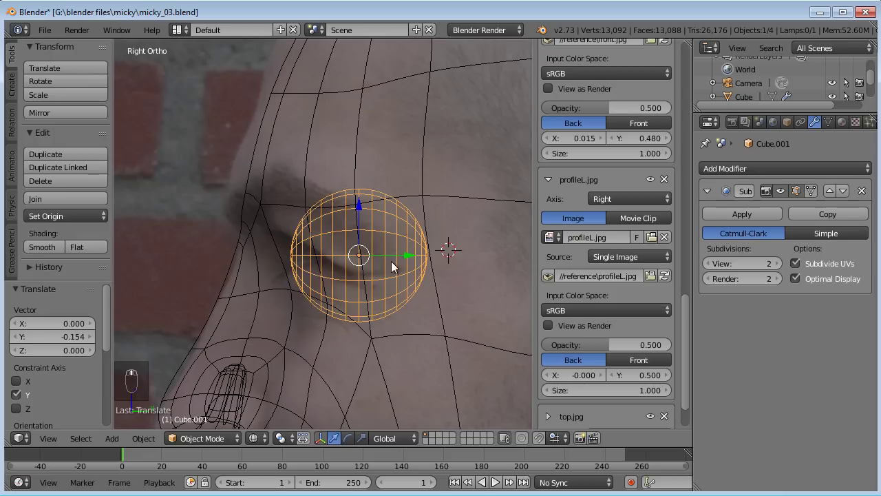
Check the eyeball in solid shading, then open the head mesh for editing in front wireframe view with face selection
mouse_move(384, 255)
middle_down()
mouse_move(320, 271)
mouse_move(361, 287)
mouse_move(291, 292)
mouse_move(340, 309)
mouse_move(391, 302)
mouse_move(345, 301)
mouse_move(389, 314)
mouse_move(381, 306)
middle_up()
key(z)
scroll(340, 309, down, 5)
scroll(369, 291, up, 6)
right_click(393, 302)
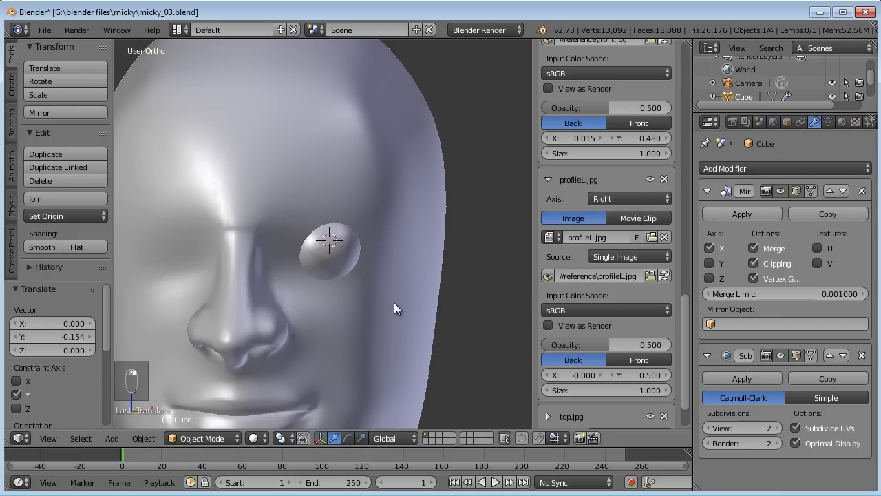
key(Tab)
scroll(387, 310, up, 2)
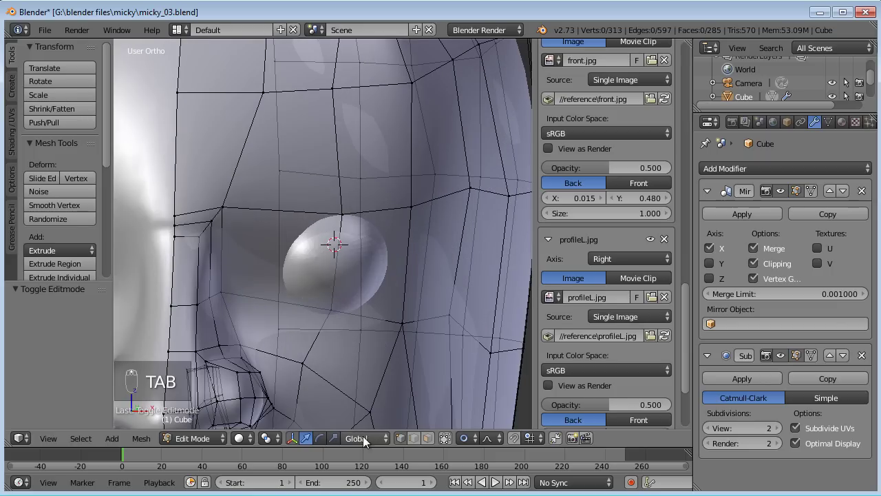
key(KP_1)
key(z)
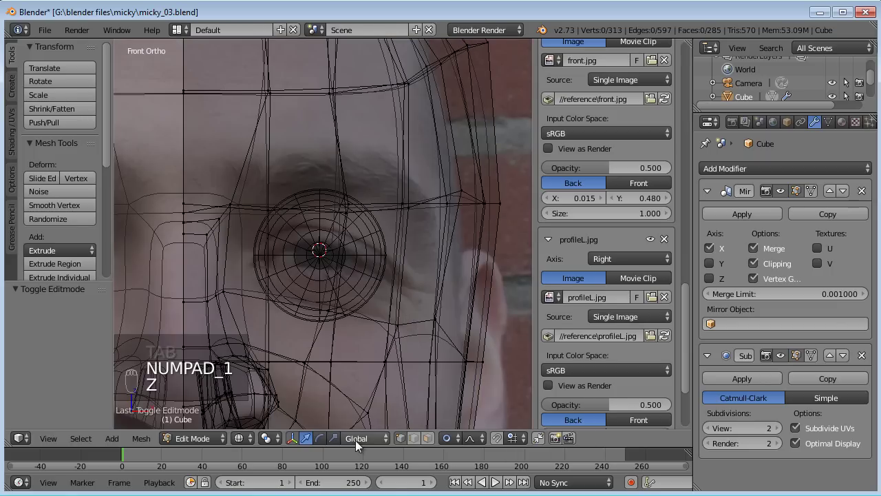
scroll(407, 296, down, 5)
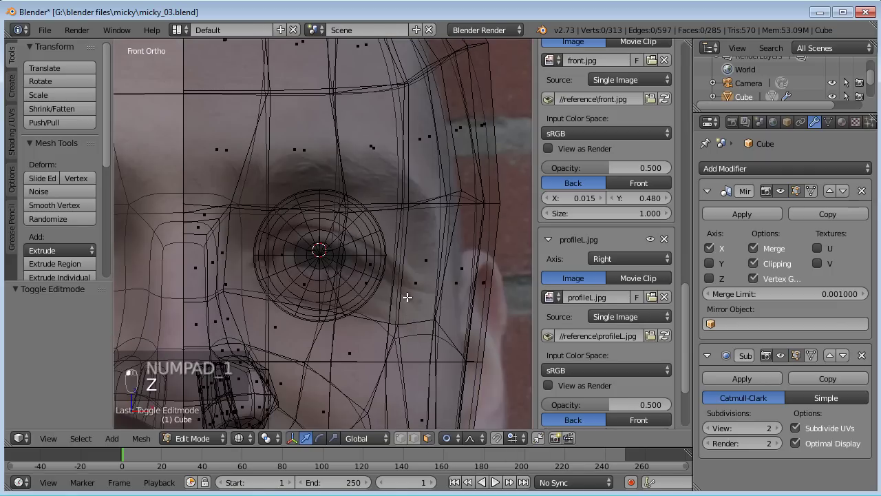
Circle-select the faces at the back of the head in side view and hide them
key(KP_3)
scroll(423, 314, down, 8)
key(a)
key(a)
key(a)
key(a)
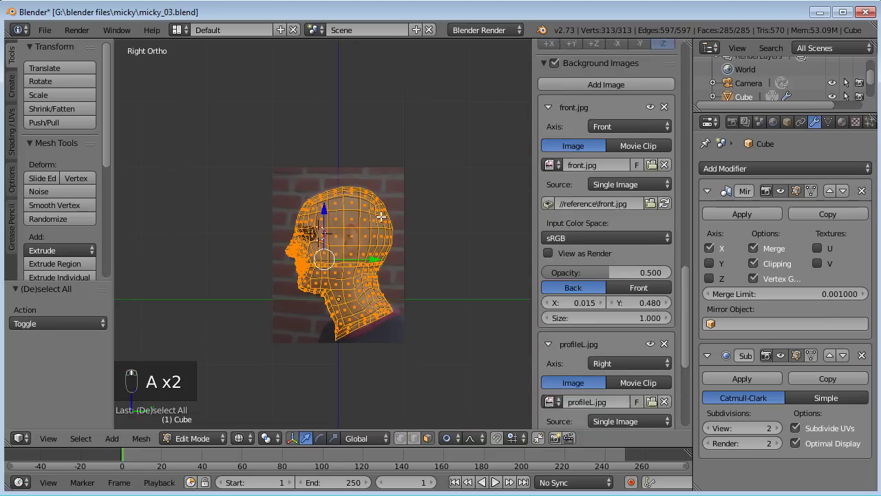
key(c)
mouse_move(373, 183)
mouse_down()
mouse_move(380, 283)
mouse_move(375, 275)
mouse_up()
right_click(387, 287)
key(h)
Circle-select the mesh faces over the eyeball and the adjoining cheek and temple in front view
key(KP_1)
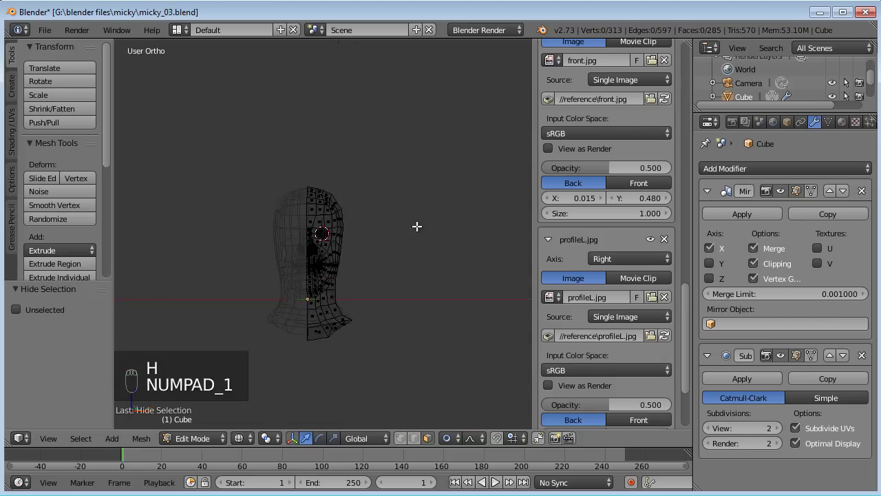
scroll(406, 231, up, 8)
shift+middle_drag(369, 211, 392, 221)
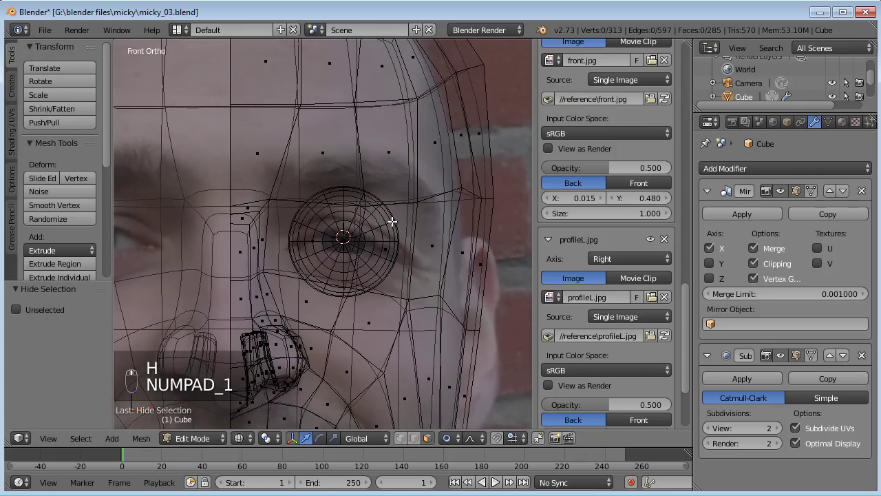
key(a)
key(a)
key(a)
key(a)
key(c)
click(319, 237)
drag(319, 238, 383, 252)
mouse_move(331, 271)
mouse_down()
mouse_move(361, 313)
mouse_move(332, 285)
mouse_move(412, 263)
mouse_move(405, 376)
mouse_up()
right_click(406, 377)
scroll(435, 305, down, 4)
shift+middle_drag(327, 292, 326, 269)
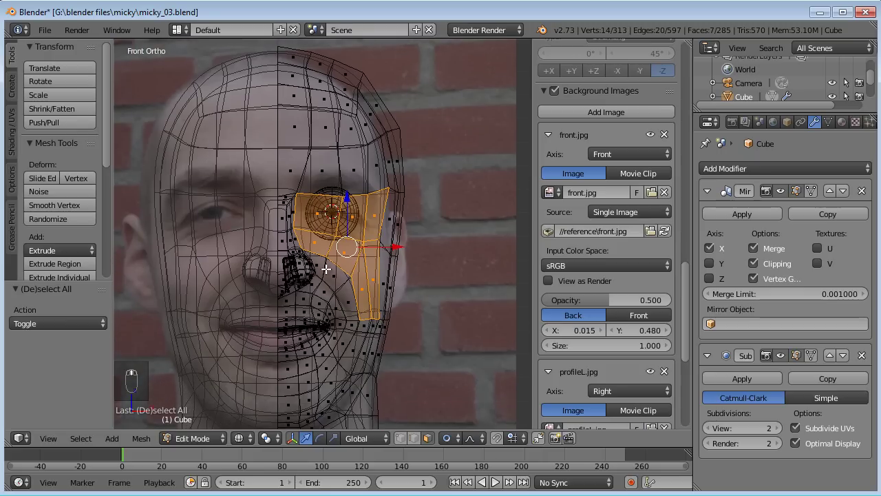
Deselect the cheek and temple faces so only the two faces over the eyeball stay selected
scroll(380, 272, up, 3)
shift+right_click(398, 310)
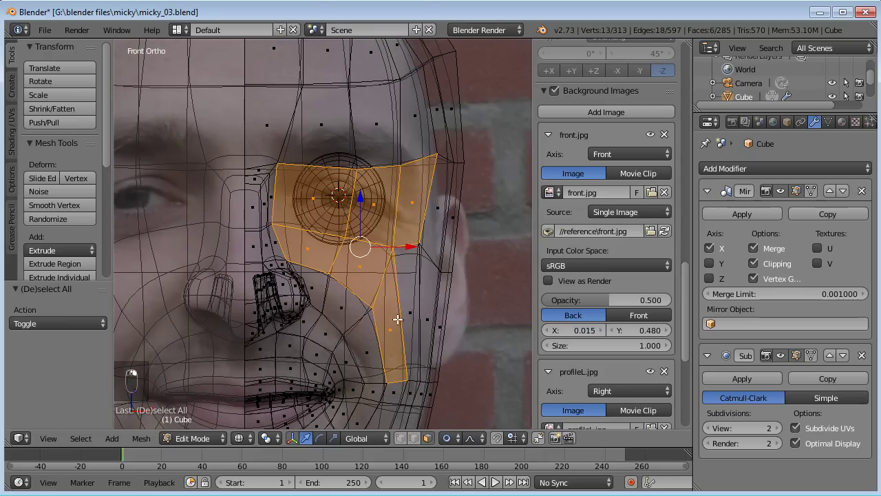
shift+right_click(396, 320)
shift+right_click(349, 269)
shift+right_click(326, 248)
scroll(361, 234, up, 1)
shift+middle_drag(362, 234, 363, 276)
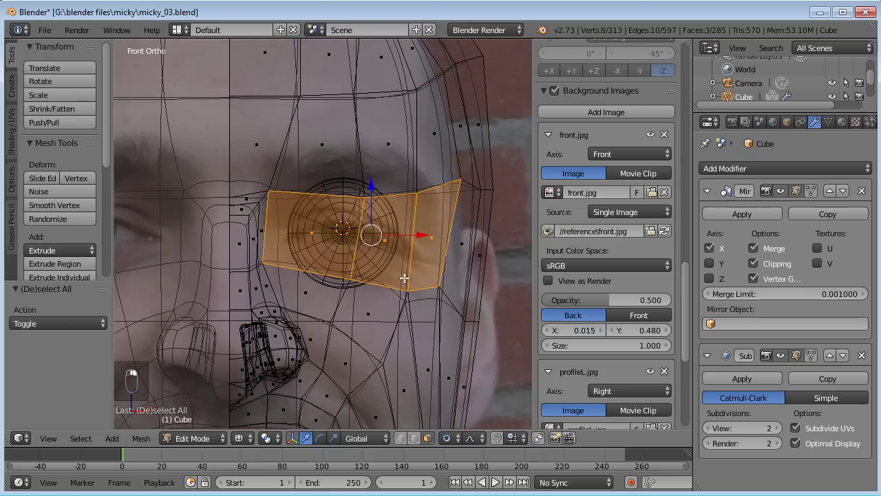
shift+right_click(432, 235)
Scale the two eye faces 1.380 and another 1.093 along Z to enclose the eyeball
middle_drag(405, 216, 406, 239)
key(s)
key(z)
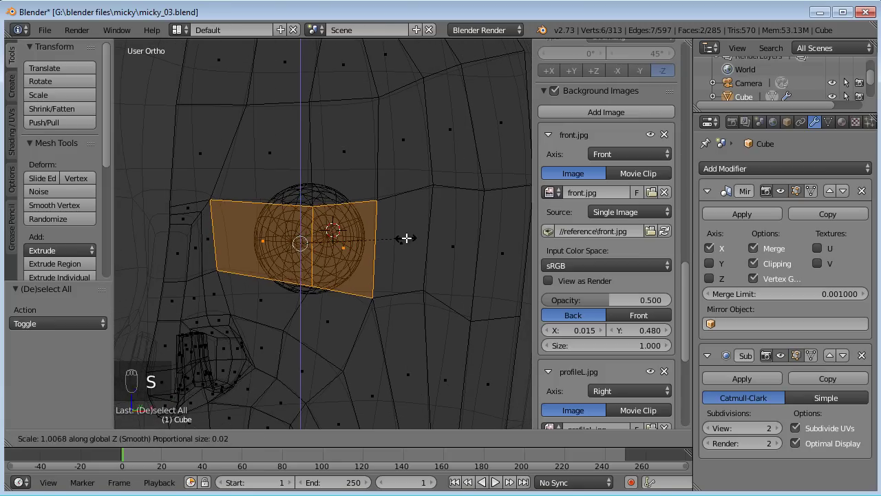
click(436, 195)
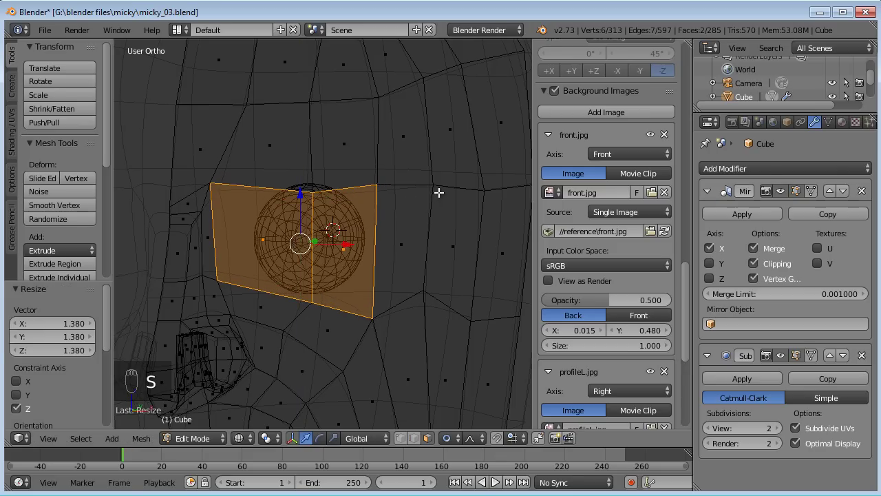
key(KP_1)
key(s)
key(z)
click(446, 189)
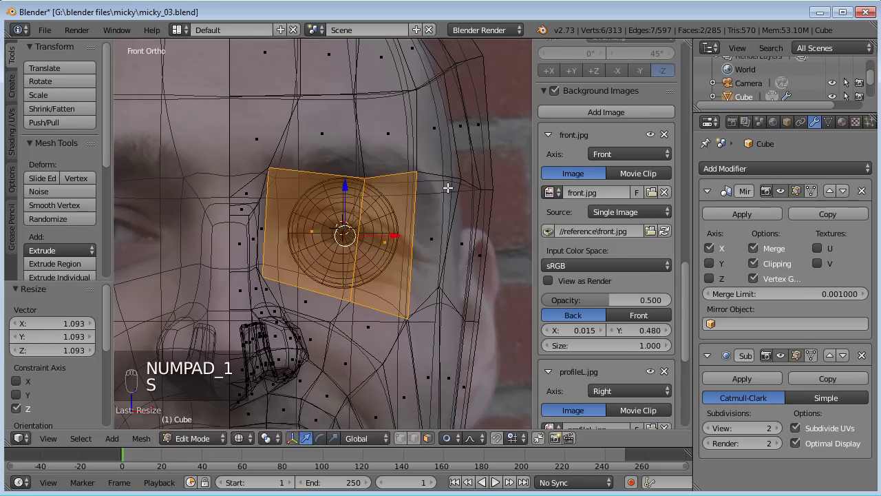
Shift the two eye faces slightly towards the temple and rotate them -4.142°
key(g)
click(476, 185)
key(r)
click(477, 181)
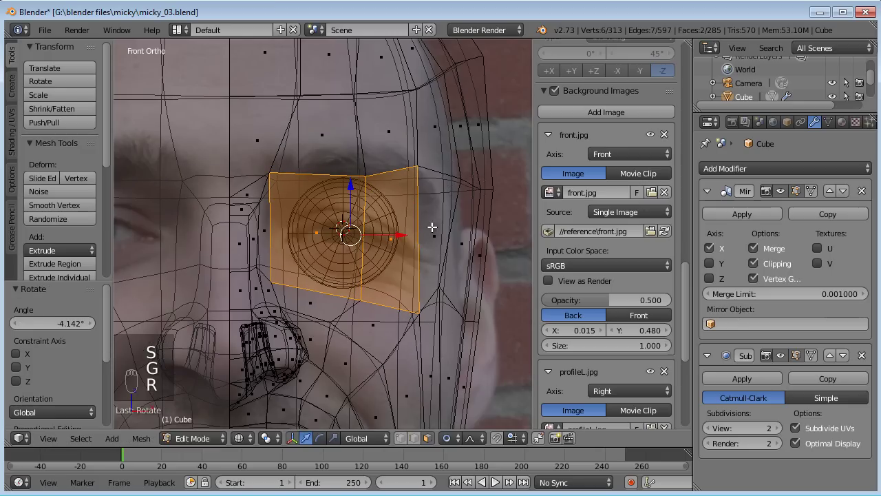
Add a single horizontal loop cut across the face through the middle of the eye
key(ctrl+r)
click(419, 228)
click(425, 226)
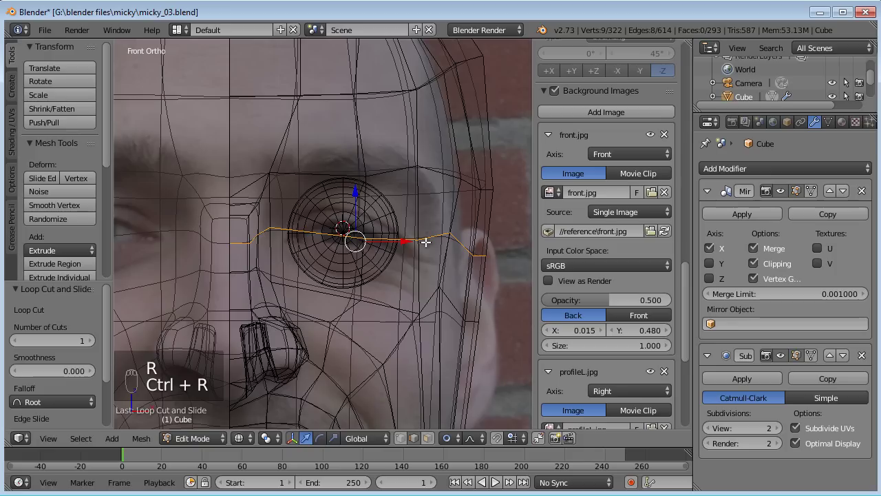
Reposition the new loop's vertices at the outer eye corner, behind the eyeball and beside the nose bridge
right_click(421, 240)
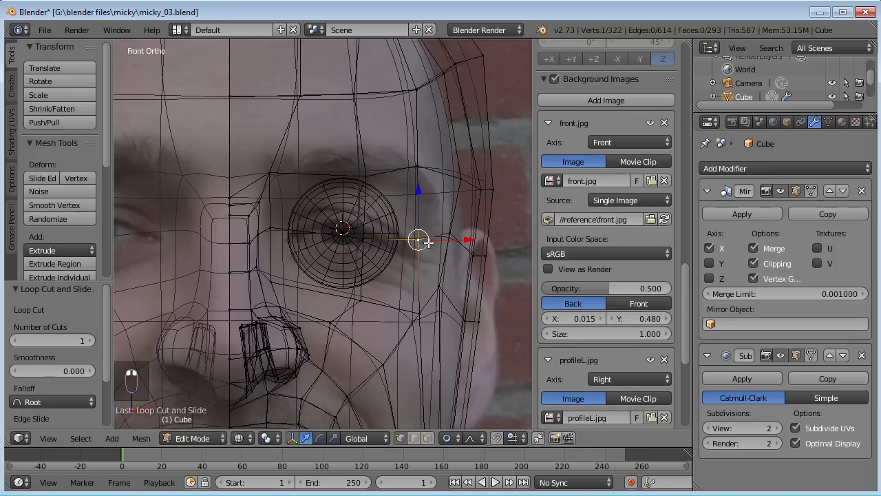
key(g)
click(437, 243)
right_click(365, 239)
key(g)
click(368, 239)
right_click(259, 232)
key(g)
click(265, 230)
key(g)
click(254, 234)
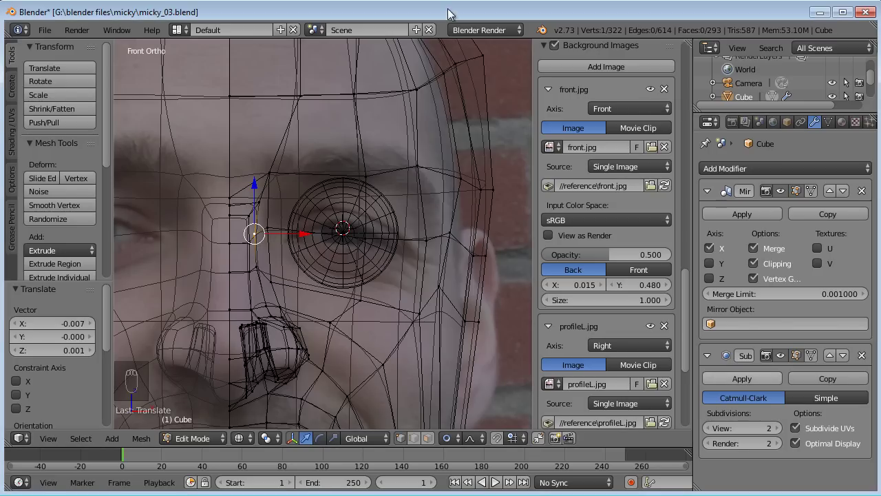
Move the loop's vertices between the outer eye corner and the temple to even out their spacing
shift+middle_drag(413, 259, 427, 256)
scroll(325, 250, up, 2)
scroll(332, 245, down, 2)
shift+middle_drag(354, 240, 321, 243)
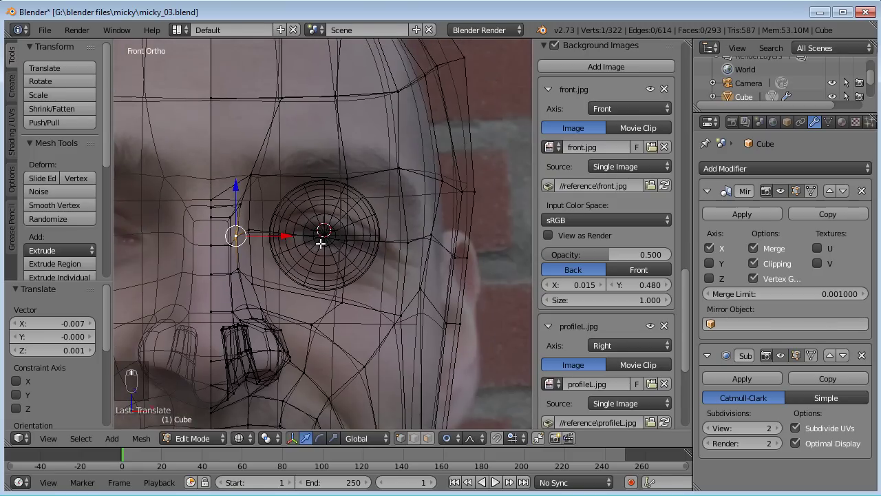
right_click(413, 243)
key(g)
click(430, 236)
right_click(431, 238)
key(g)
click(432, 252)
Adjust the vertices along the eye patch's upper edge to the brow, raising the middle one 0.039 in Z
key(a)
right_click(393, 169)
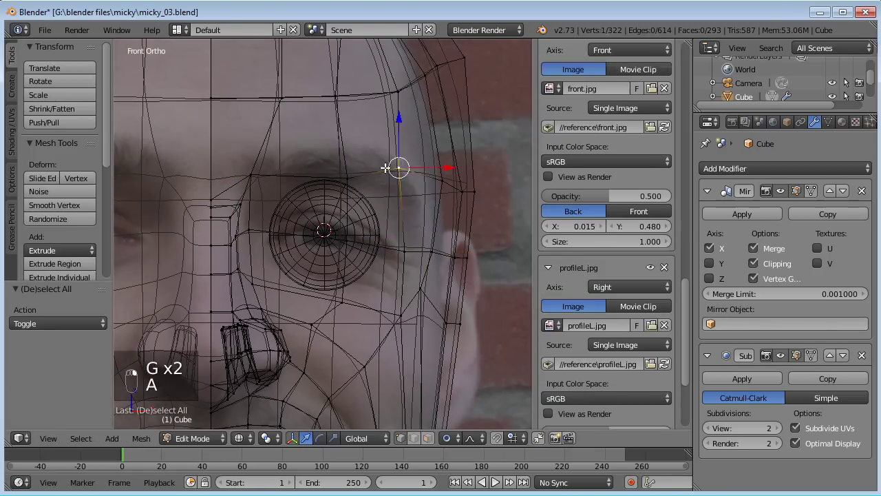
key(g)
click(344, 175)
key(g)
click(341, 160)
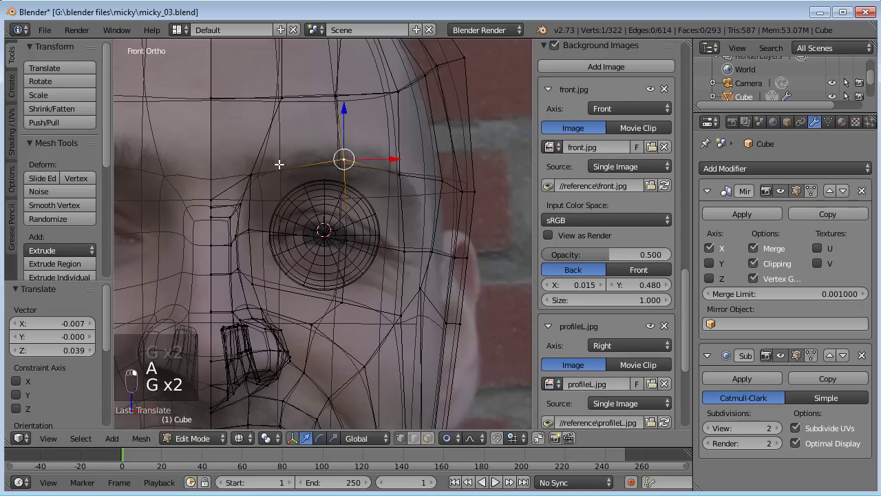
key(g)
click(268, 171)
click(267, 170)
In solid shading, raise two centreline vertices at the top of the nose bridge, the upper one 0.050 in Z
scroll(298, 249, down, 1)
mouse_move(347, 267)
shift+middle_down()
mouse_move(443, 267)
mouse_move(358, 265)
mouse_move(383, 257)
shift+middle_up()
key(KP_3)
key(z)
scroll(383, 257, up, 6)
right_click(305, 197)
key(g)
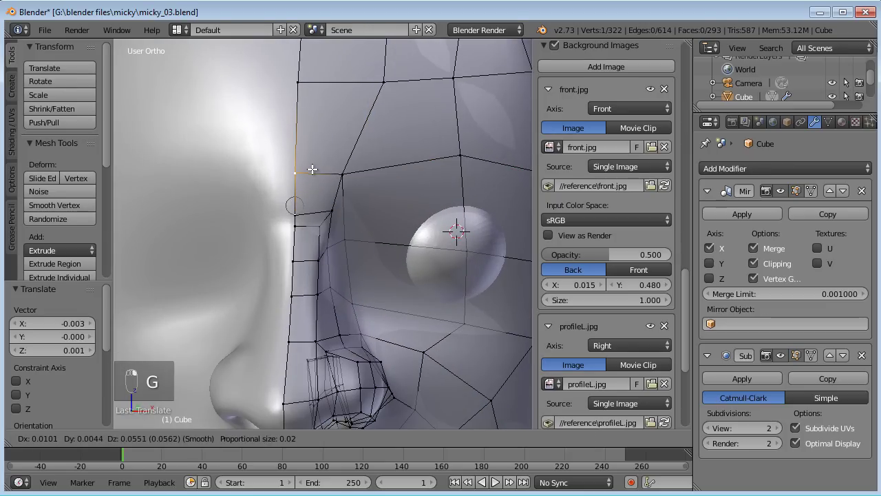
click(313, 174)
scroll(318, 206, up, 3)
right_click(274, 187)
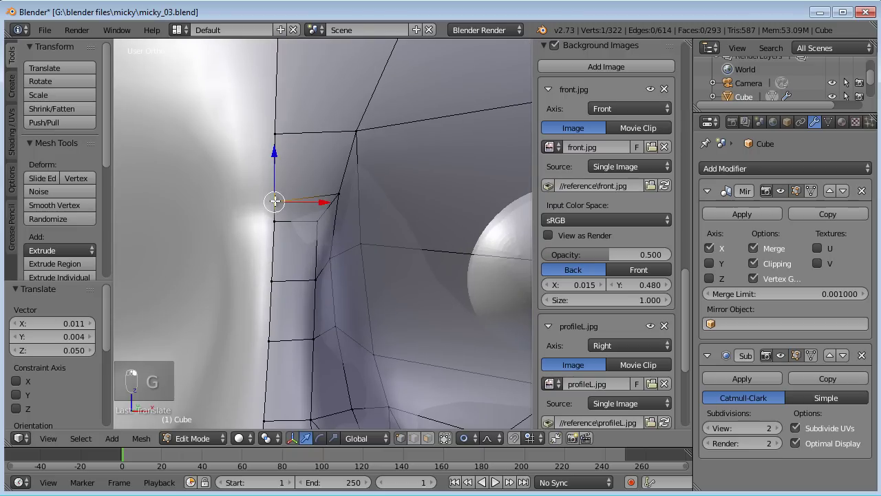
key(g)
click(274, 165)
Reposition the vertices beside the top of the nose bridge and near the inner eye corner
right_click(336, 194)
key(g)
click(333, 178)
right_click(321, 224)
key(g)
click(318, 241)
right_click(308, 241)
right_click(321, 261)
key(g)
click(346, 257)
Shift the vertices down the side of the nose bridge slightly towards the centreline
right_click(338, 202)
key(g)
click(331, 203)
right_click(316, 249)
key(g)
click(311, 248)
right_click(323, 289)
key(g)
click(313, 289)
right_click(315, 336)
key(g)
key(g)
click(305, 342)
Select the four faces around the eyeball, scale them 1.110 along Z and move them 0.003 in X and 0.007 in Z
scroll(305, 343, down, 3)
shift+middle_drag(323, 285, 287, 268)
right_click(317, 216)
shift+middle_drag(402, 238, 289, 265)
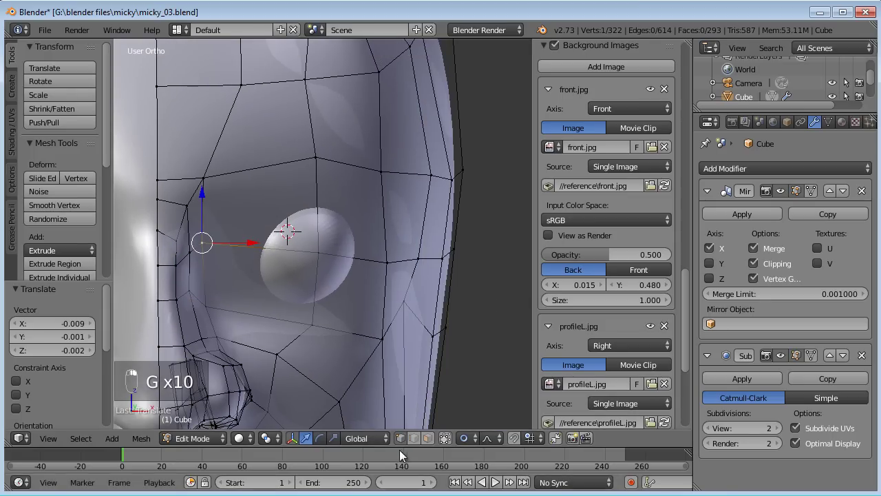
click(428, 437)
right_click(355, 290)
shift+right_click(343, 224)
shift+right_click(292, 200)
shift+right_click(262, 274)
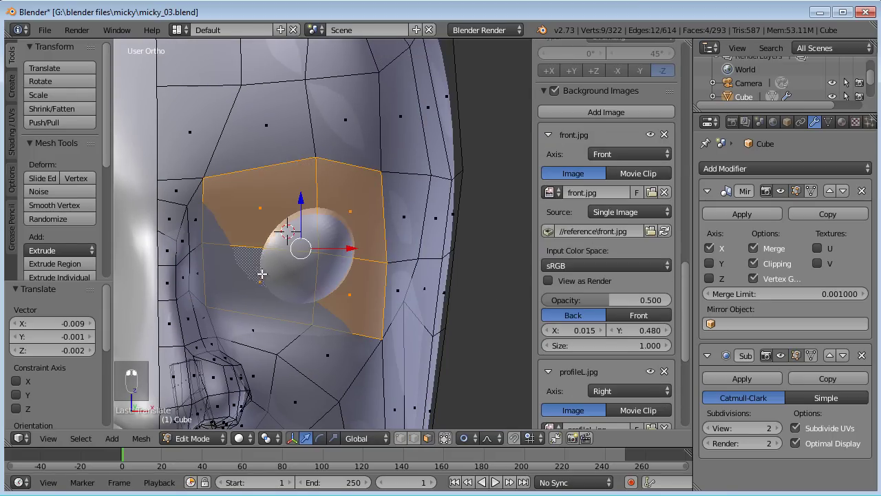
key(KP_1)
key(z)
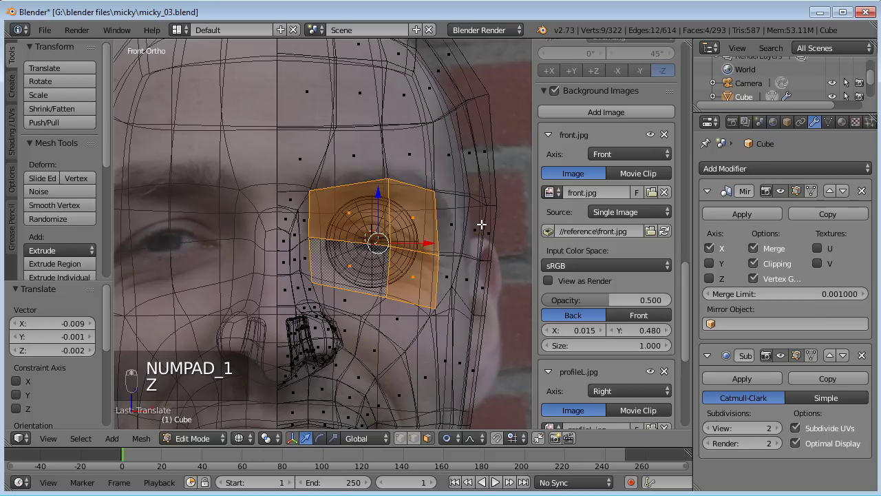
key(s)
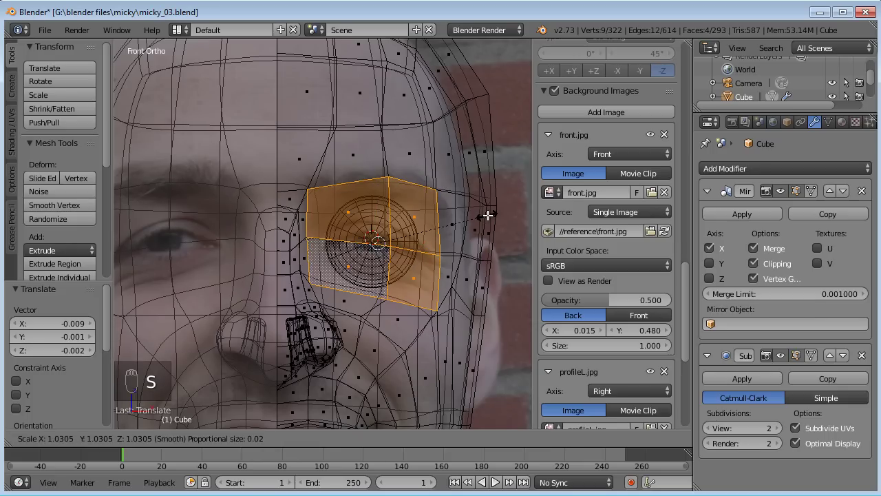
key(z)
click(497, 212)
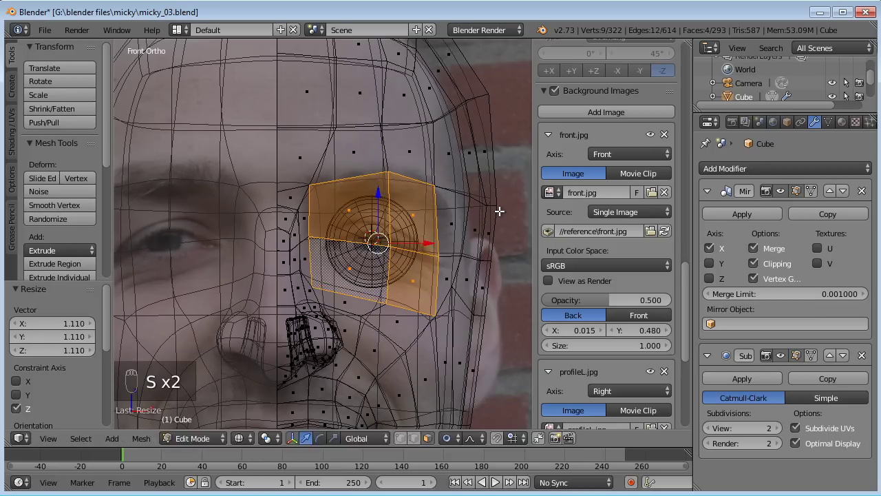
key(g)
click(501, 215)
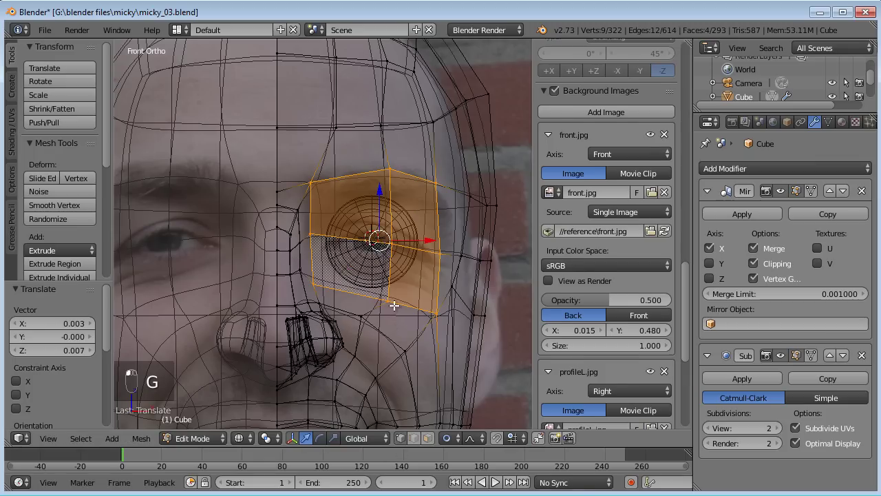
Reshape the eye outline by moving its lower vertices and the one beside the temple, and lower the upper outer corner 0.017
right_click(384, 292)
key(g)
click(373, 296)
key(g)
click(416, 304)
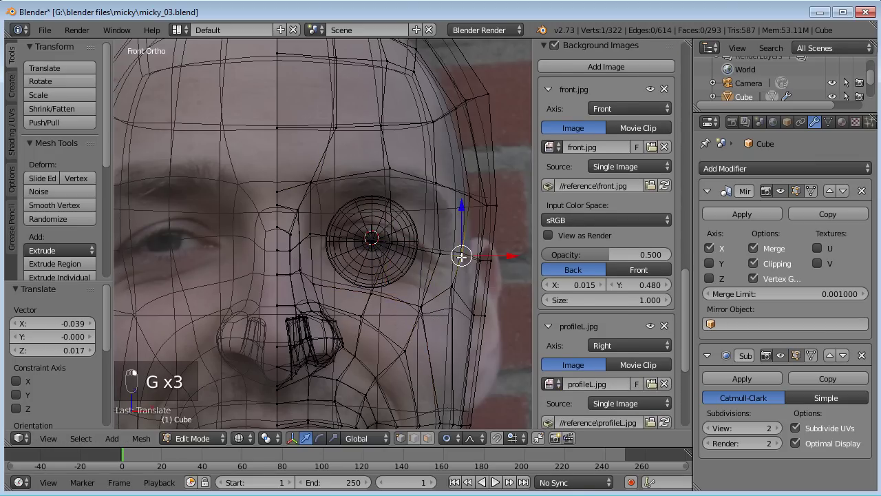
key(g)
click(460, 309)
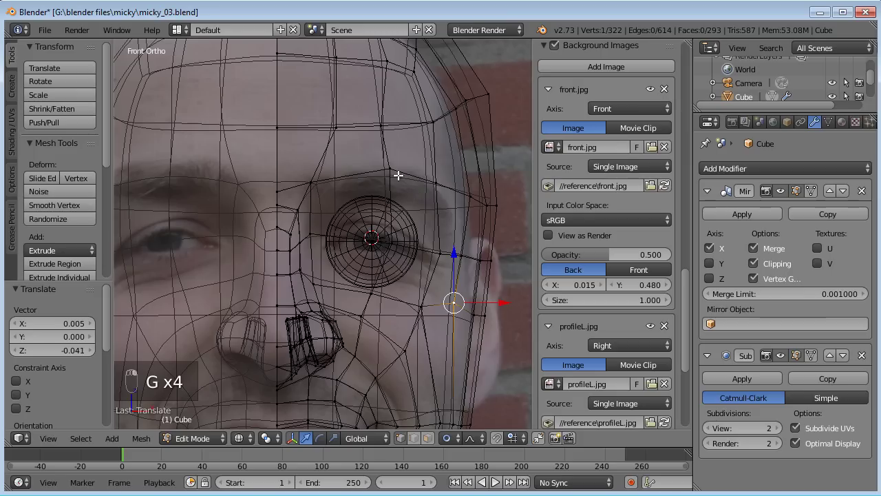
key(g)
click(434, 198)
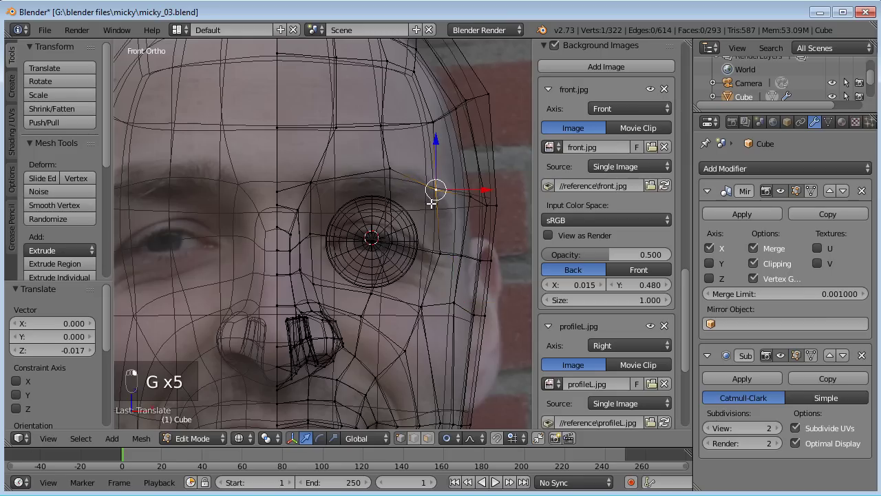
Select the four eye faces and move them 0.003 in Y and -0.012 in Z in side view
click(428, 438)
right_click(411, 274)
shift+right_click(415, 216)
shift+right_click(359, 206)
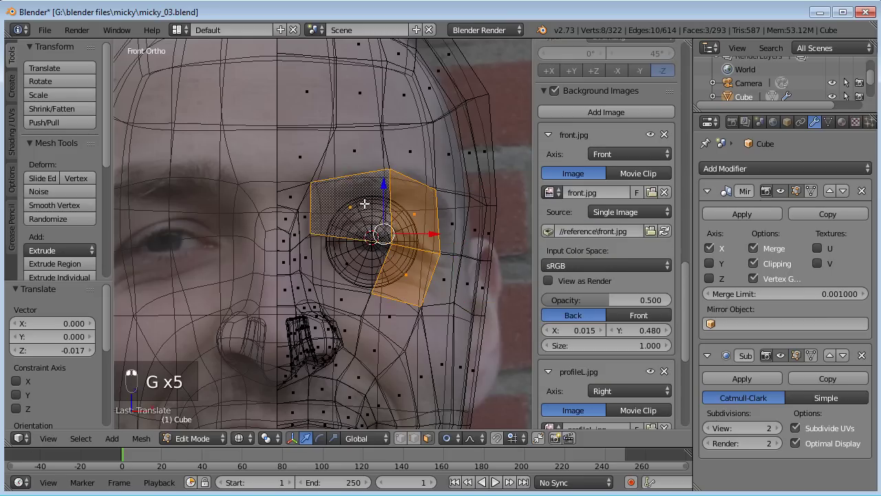
shift+right_click(352, 261)
shift+middle_drag(413, 256, 420, 301)
key(KP_3)
shift+middle_drag(192, 271, 267, 214)
key(g)
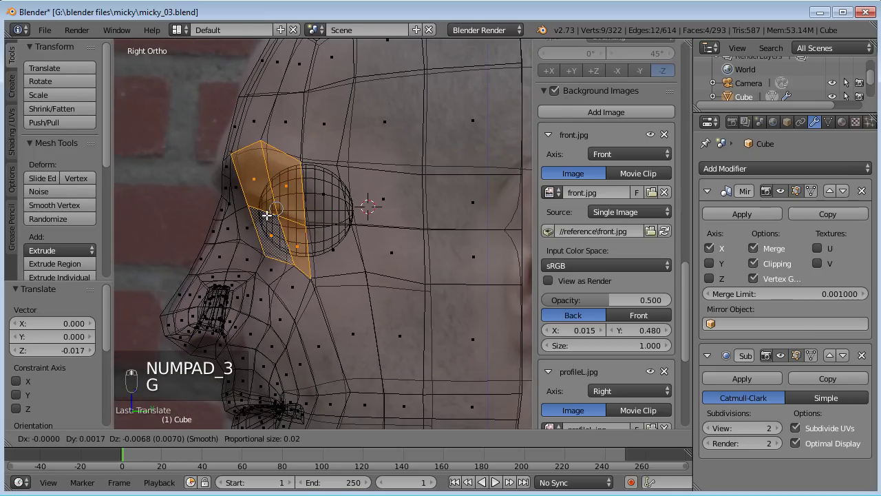
click(268, 216)
Extrude the four eye faces inward, offset 0.026 in Y, and scale the extruded faces to 0.504
key(e)
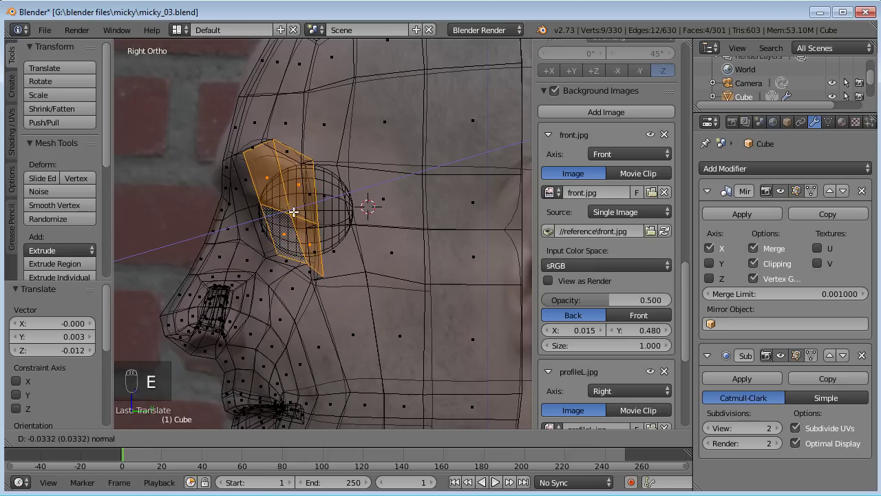
click(294, 210)
key(s)
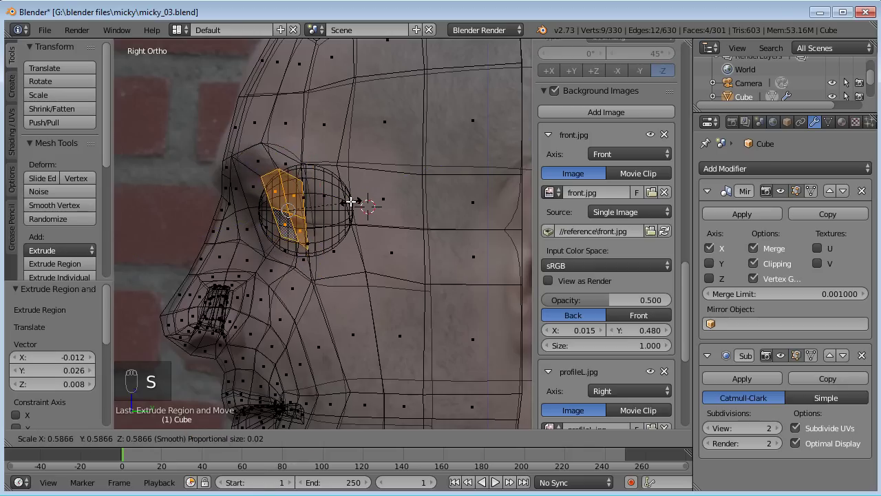
click(344, 202)
Flatten the inner eye faces along Z in front view and move them -0.012 in X and -0.012 in Z
key(KP_1)
scroll(345, 199, up, 4)
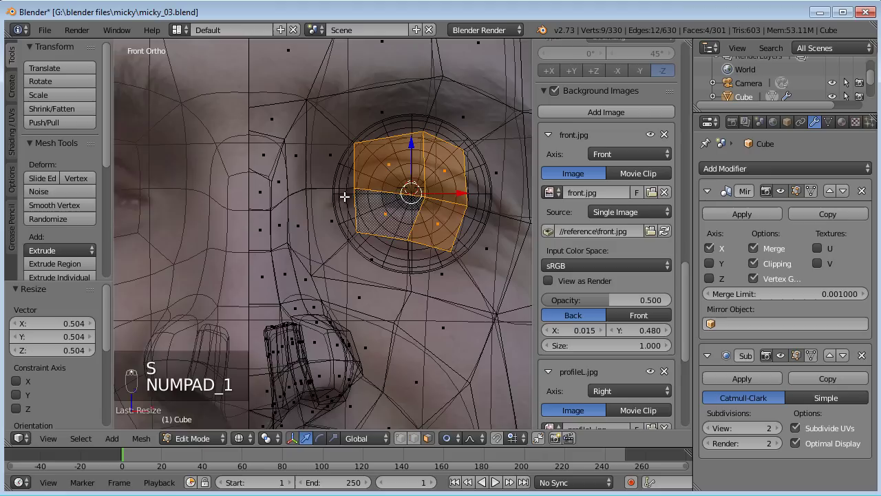
key(s)
key(z)
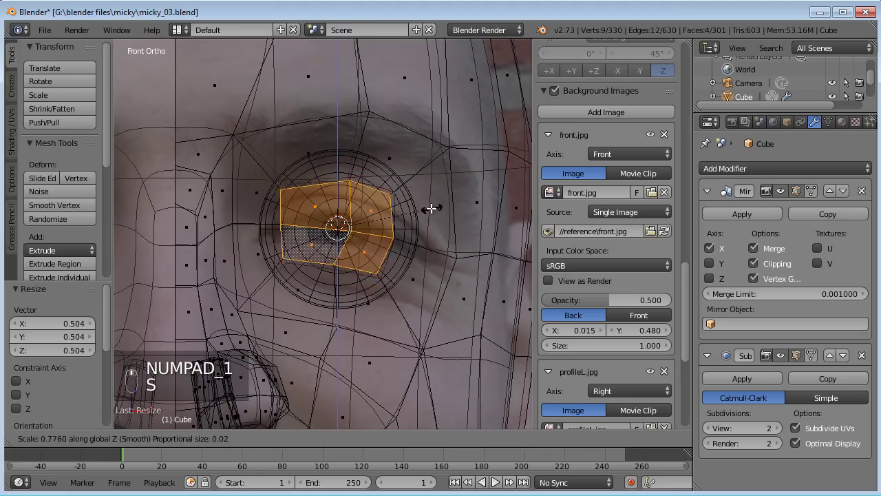
click(407, 215)
key(g)
click(397, 223)
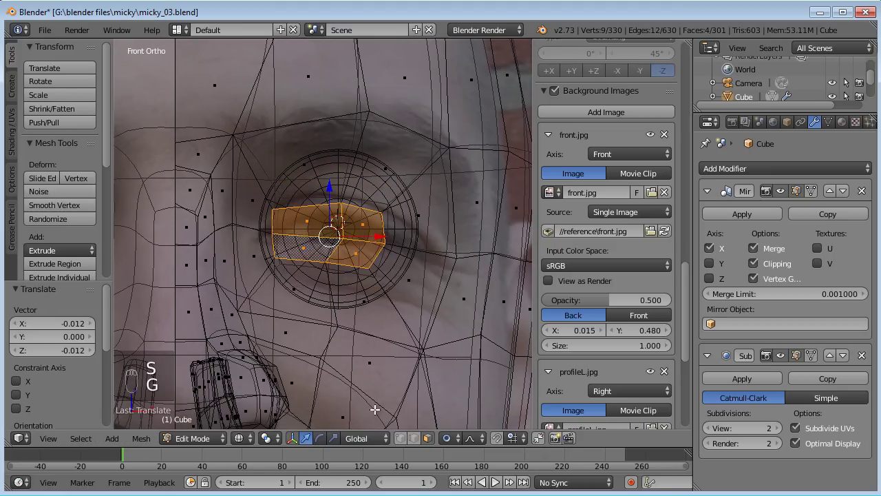
Move the outer corner and lower vertices of the eye outline in front view to match the eyelid in the photo
right_click(383, 255)
key(g)
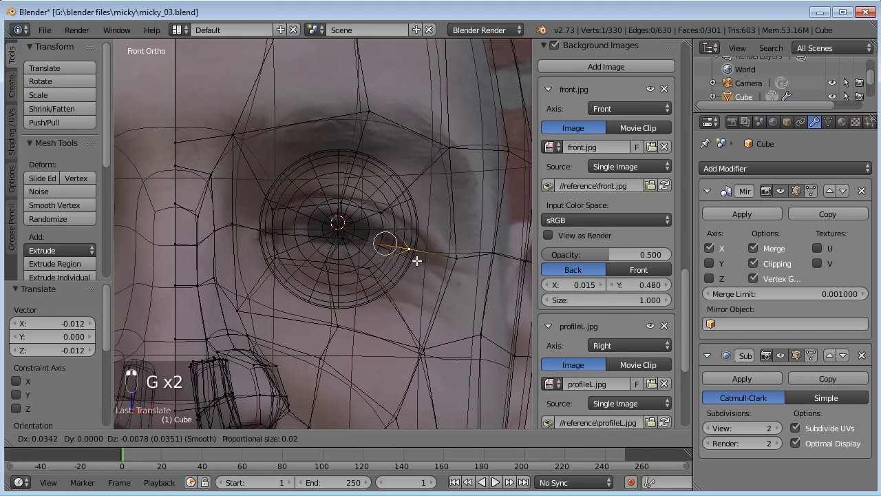
click(425, 263)
key(g)
click(407, 263)
key(g)
click(311, 256)
key(g)
click(275, 243)
Reposition the inner and upper vertices of the eye outline along the upper eyelid in the front photo
key(g)
click(280, 209)
key(g)
click(276, 219)
key(g)
click(337, 216)
key(g)
click(395, 253)
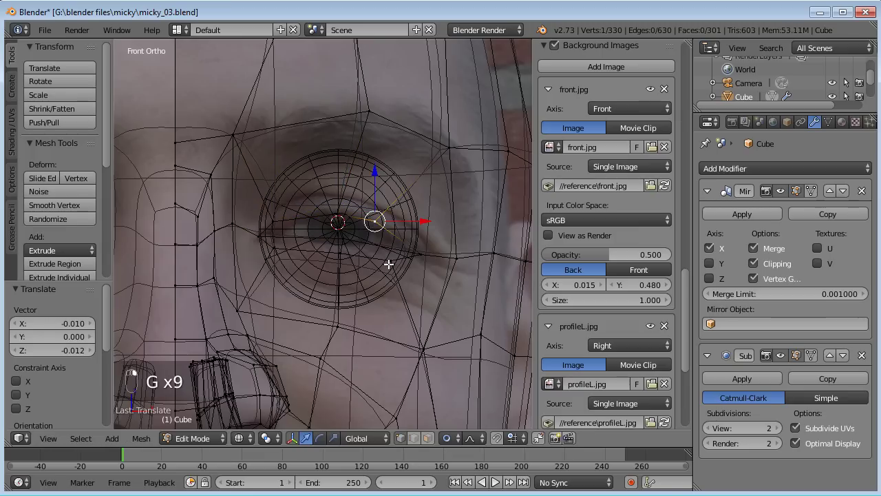
key(g)
click(401, 262)
key(g)
click(360, 255)
Adjust the lower middle and inner eye outline vertices, and shift the inner corner vertex 0.009 in X
right_click(344, 253)
key(g)
click(347, 245)
right_click(287, 243)
key(g)
click(287, 239)
right_click(273, 221)
key(g)
click(280, 223)
right_click(273, 237)
key(g)
click(277, 236)
right_click(260, 235)
key(g)
click(269, 234)
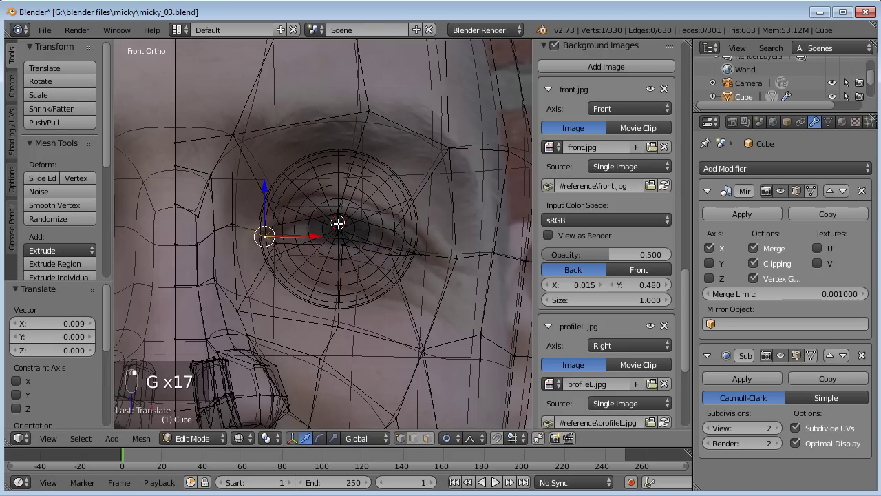
Refine the vertices at the eye's outer corner and nudge the neighbouring temple-side vertex 0.0009779 in X
right_click(418, 254)
key(g)
click(389, 256)
key(g)
click(394, 254)
right_click(458, 258)
key(g)
click(460, 258)
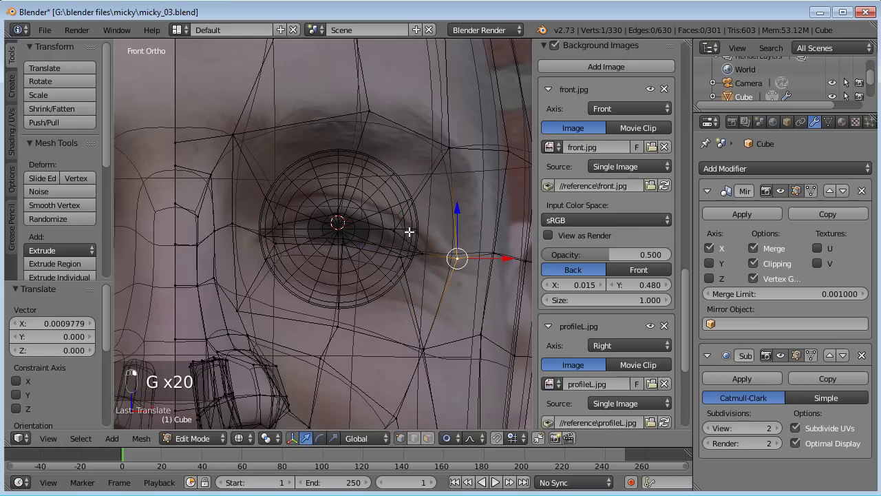
Select the four faces inside the eye outline and delete them to open the eyelids
alt+right_click(376, 229)
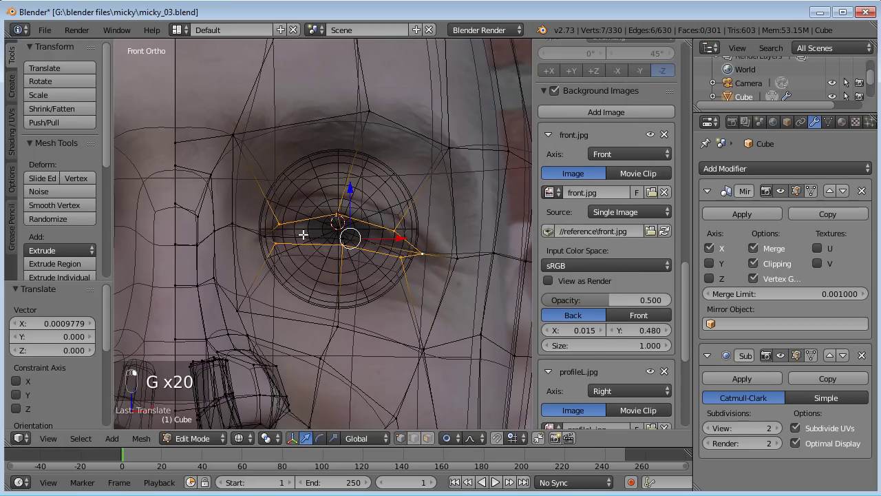
shift+right_click(276, 244)
middle_drag(439, 255, 374, 234)
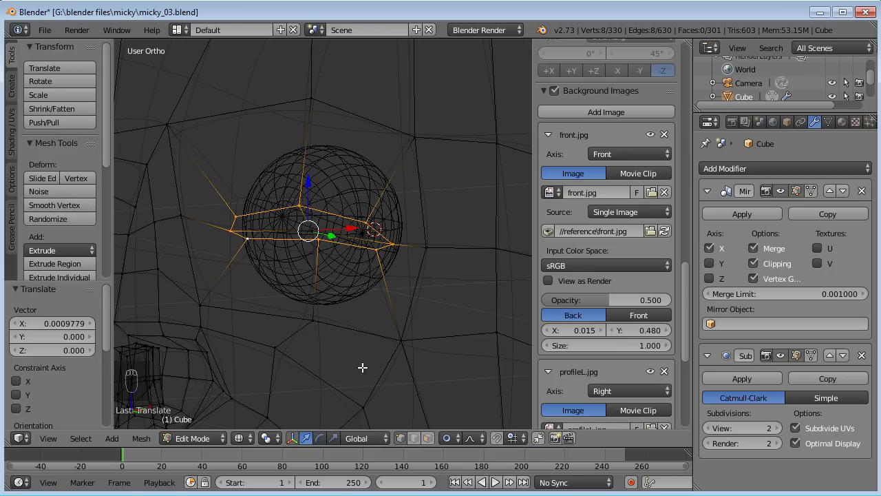
click(427, 439)
right_click(350, 250)
shift+right_click(338, 231)
shift+right_click(284, 219)
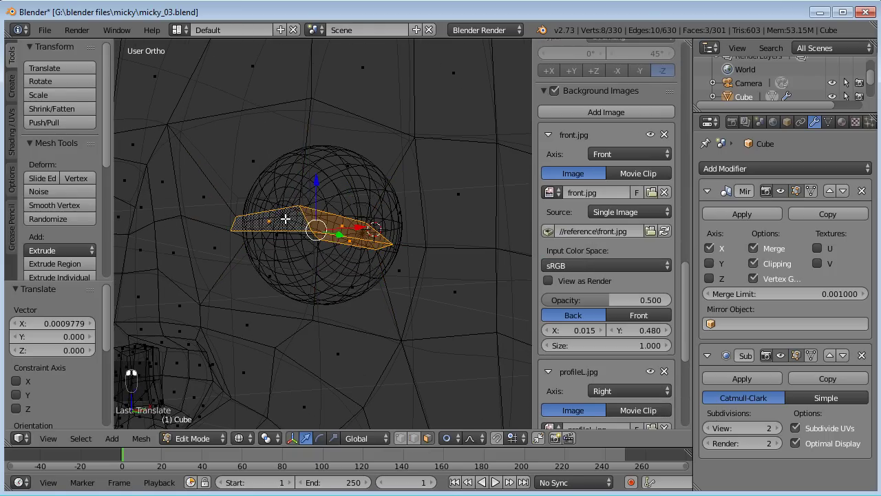
shift+right_click(287, 229)
key(KP_1)
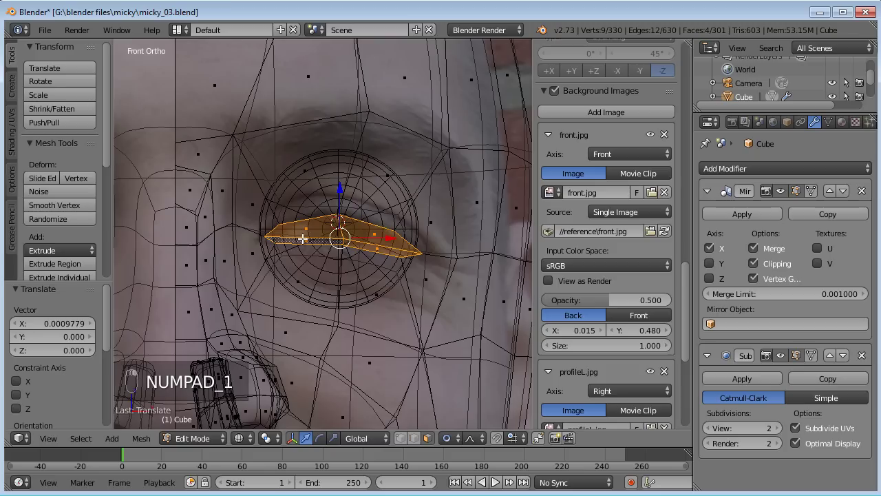
key(Delete)
click(303, 240)
Select the edge loop around the eye opening and move it -0.063 in Y and -0.002 in Z in side view
scroll(368, 248, up, 4)
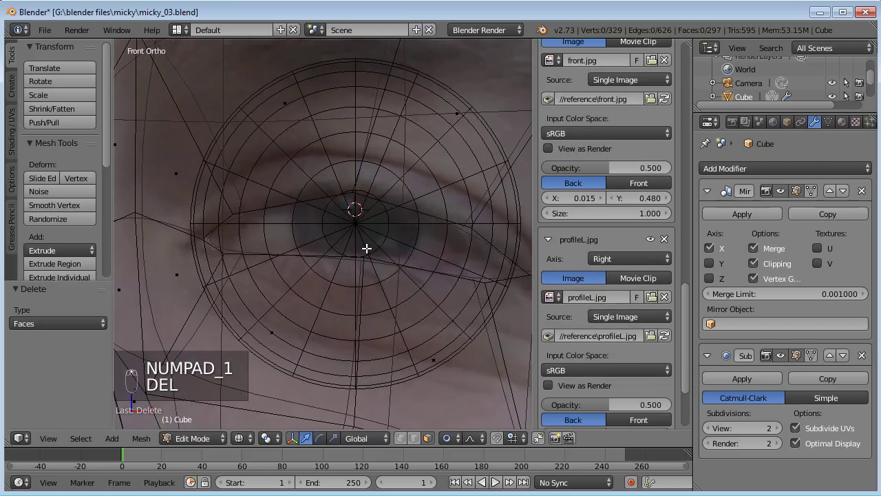
scroll(367, 248, down, 1)
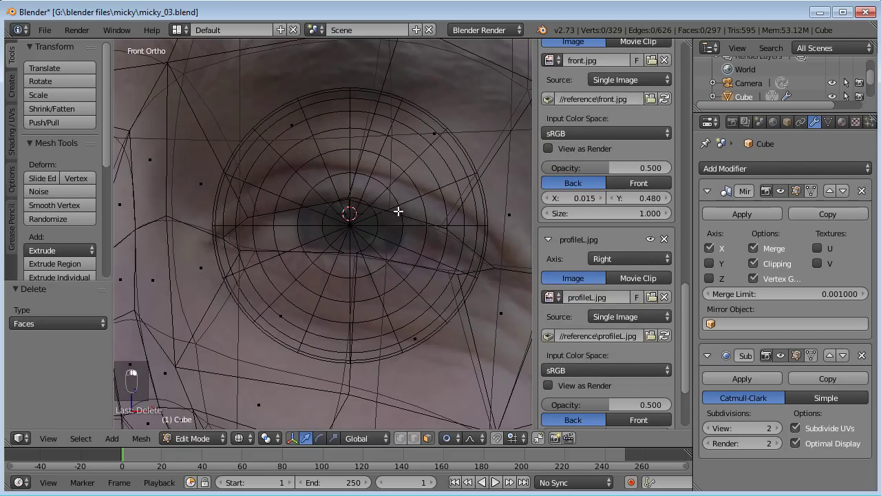
alt+right_click(402, 260)
scroll(407, 272, down, 2)
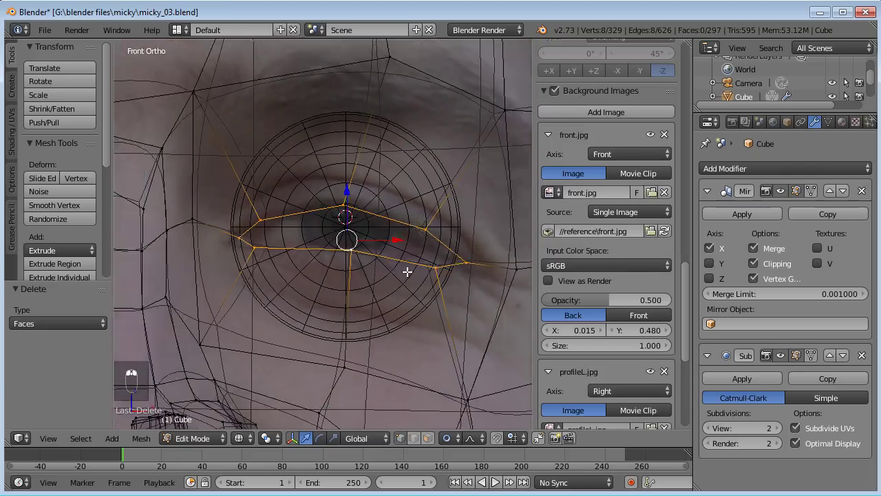
key(KP_3)
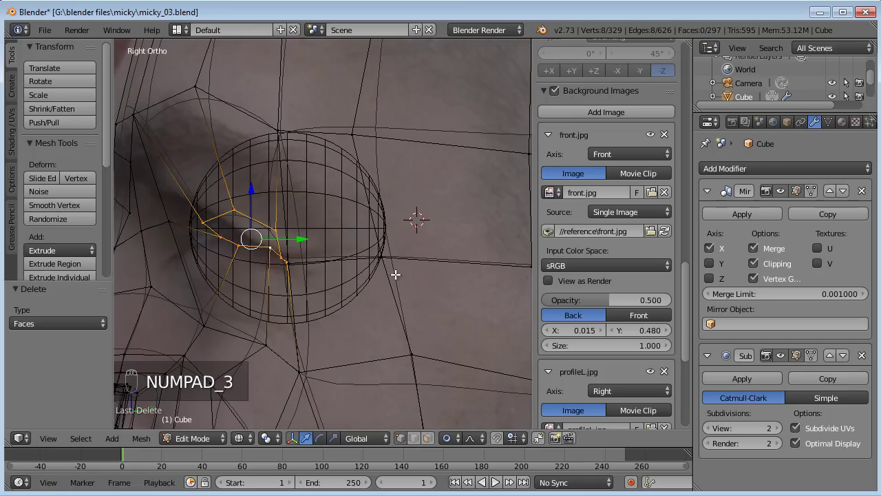
shift+middle_drag(319, 236, 462, 289)
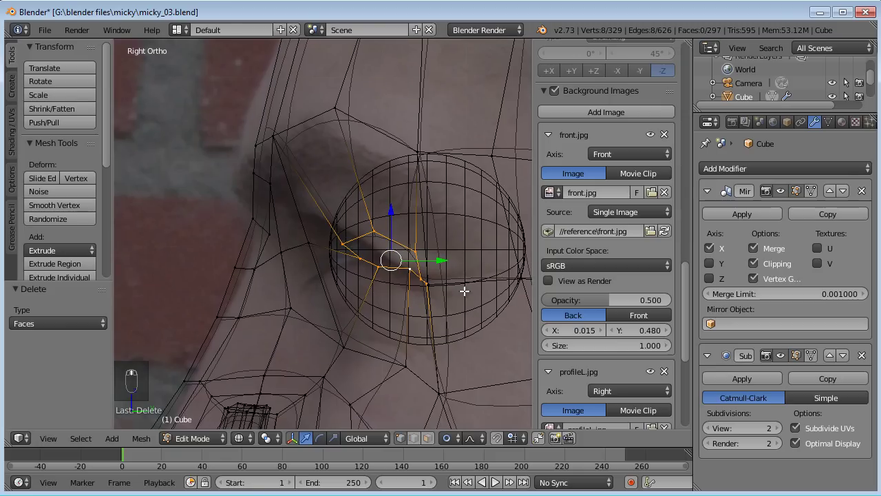
key(g)
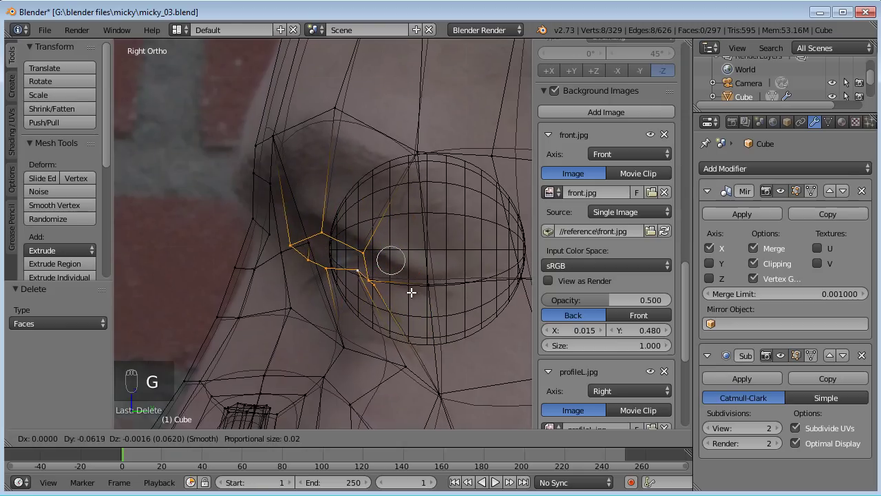
click(411, 292)
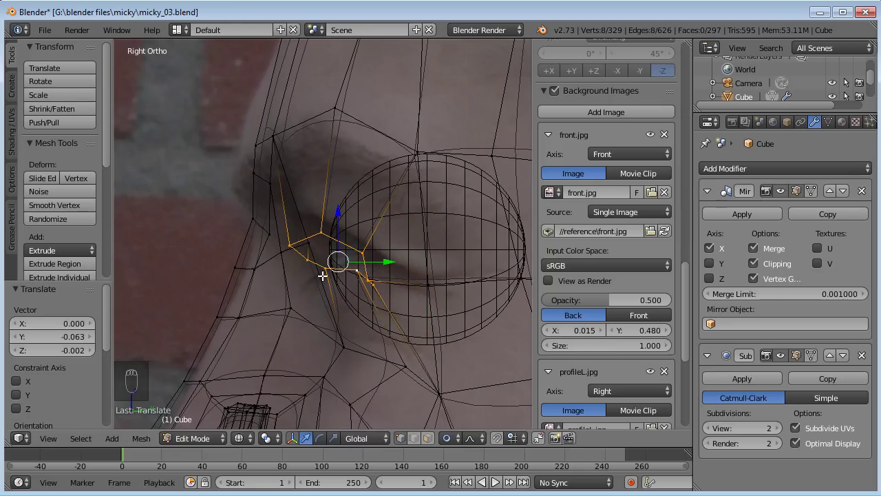
Move the lower middle eyelid vertex -0.047 in Y and -0.008 in Z in side view
middle_drag(322, 275, 368, 287)
right_click(367, 274)
key(KP_3)
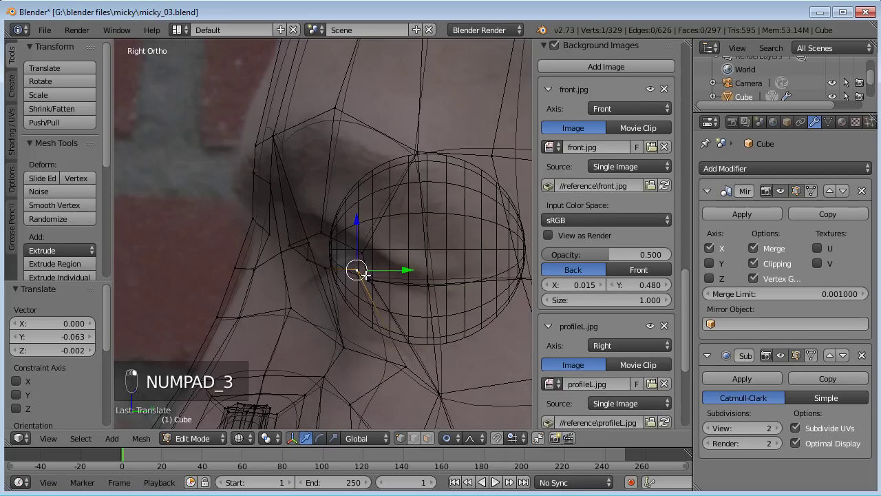
key(g)
click(321, 282)
Reposition the inner corner vertex in side view and move the upper inner eyelid vertex 0.021 in Y and 0.013 in Z
right_drag(308, 262, 344, 246)
right_click(343, 241)
middle_drag(338, 234, 409, 226)
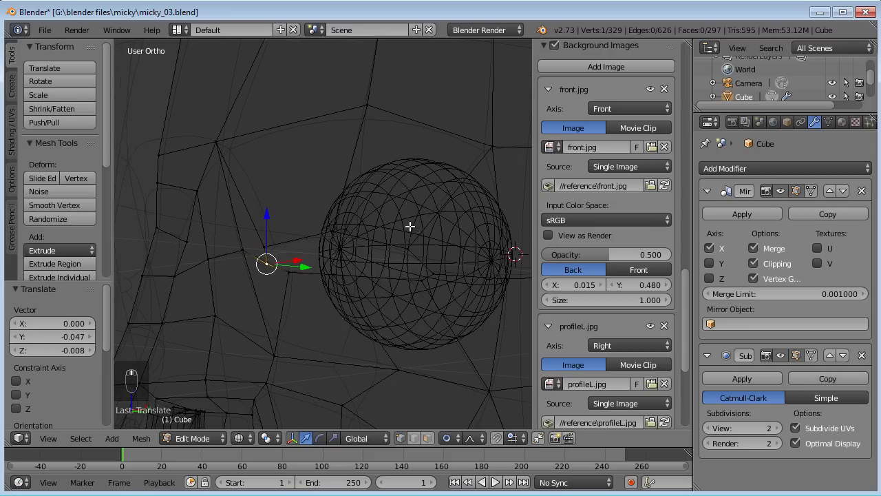
key(KP_3)
key(g)
click(442, 220)
right_click(293, 233)
key(g)
click(311, 223)
Move the upper inner eyelid vertex by -0.020, 0.037, 0.021 in X, Y, Z, and by 0.020 in Y and 0.008 in Z
middle_drag(413, 221, 399, 329)
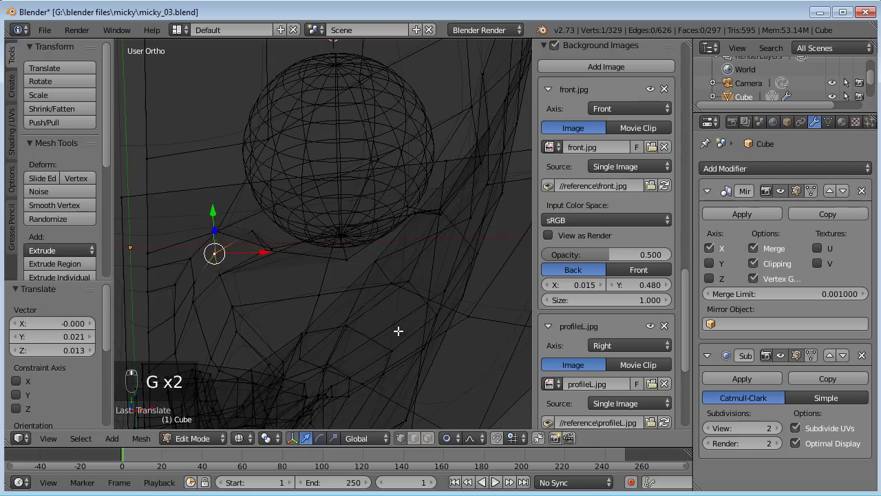
key(g)
click(345, 263)
middle_drag(344, 262, 254, 162)
mouse_move(304, 214)
middle_down()
mouse_move(373, 212)
mouse_move(311, 207)
middle_up()
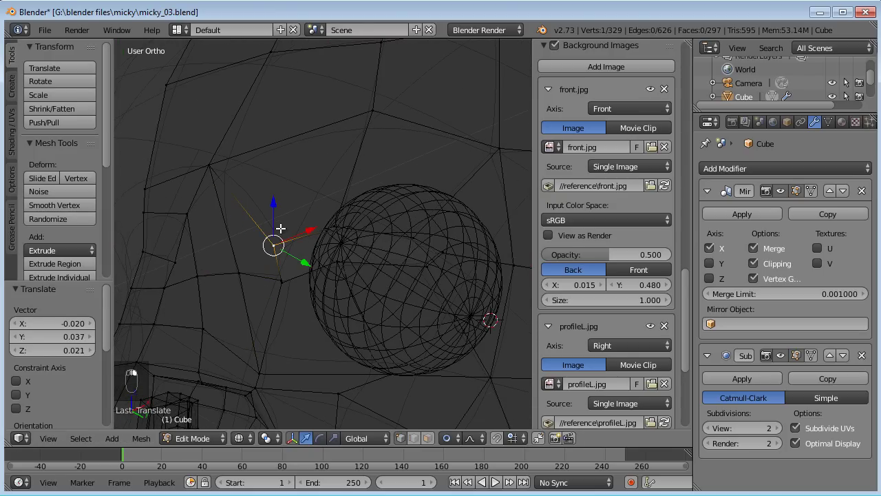
key(KP_3)
key(g)
click(300, 222)
middle_drag(299, 222, 406, 204)
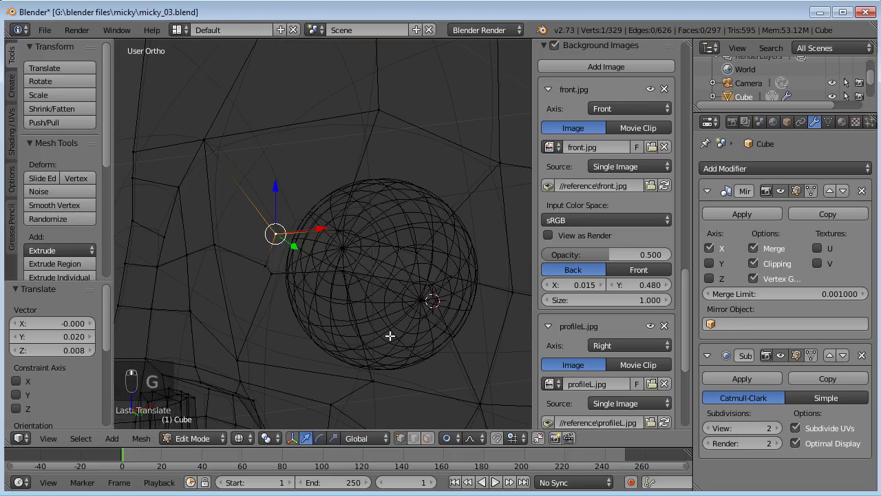
Move the eyelid vertex near the outer corner 0.003 in Y and -0.007 in Z, and adjust the corner in side view
middle_drag(468, 352, 393, 370)
key(g)
click(419, 281)
key(KP_3)
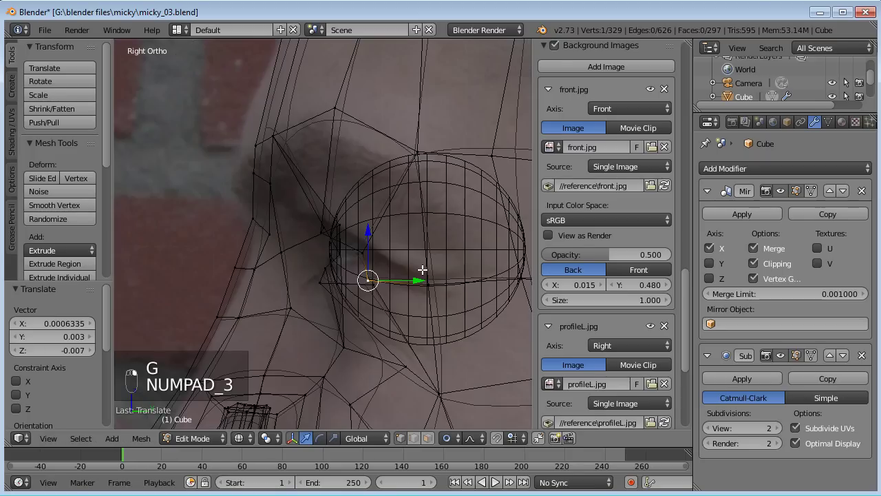
key(g)
click(451, 261)
Nudge the upper outer and upper middle eyelid vertices in side view so they follow the front of the eyeball
key(g)
click(360, 258)
key(g)
click(321, 232)
key(g)
click(322, 231)
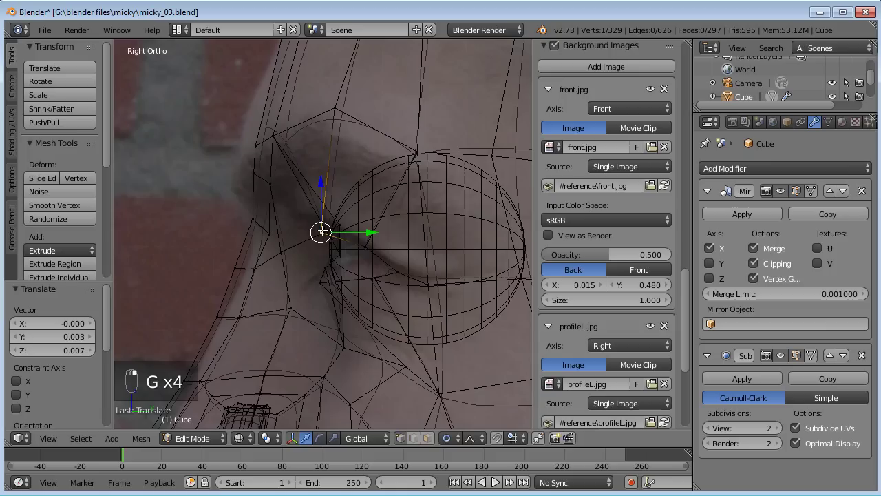
key(g)
click(324, 224)
key(g)
click(325, 227)
Adjust the lower eyelid vertices in side view to follow the eyeball's curve
key(g)
click(322, 273)
key(g)
click(370, 271)
Display the mesh in solid shading and adjust the upper outer eyelid vertex over the eyeball, including a -0.004 shift in Y
mouse_move(370, 271)
middle_down()
mouse_move(466, 281)
mouse_move(417, 310)
mouse_move(429, 351)
middle_up()
key(z)
scroll(358, 294, up, 3)
middle_drag(358, 294, 441, 350)
drag(441, 350, 450, 348)
middle_drag(451, 349, 378, 221)
drag(378, 222, 372, 224)
key(g)
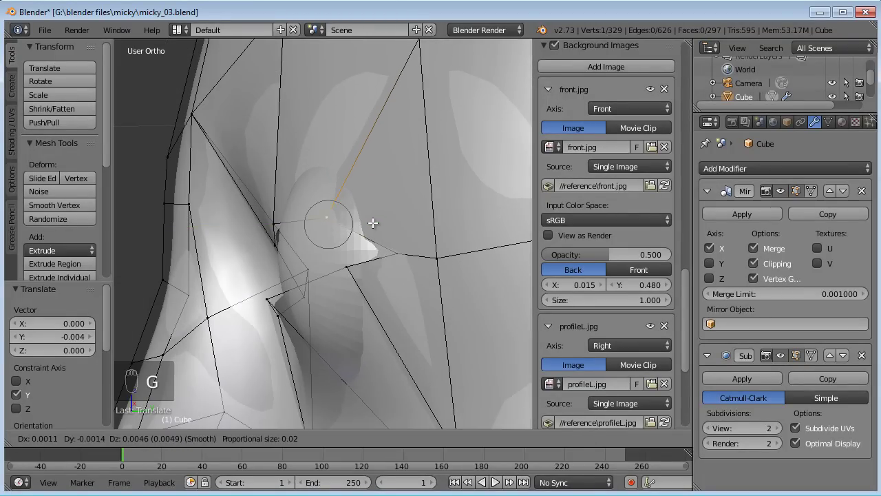
click(365, 222)
mouse_move(364, 223)
middle_down()
mouse_move(249, 220)
mouse_move(328, 197)
middle_up()
drag(295, 178, 304, 177)
Move the upper inner eyelid vertex 0.013 in X, 0.012 in Y and -0.013 in Z, and pull the inner corner toward the eyeball
right_click(143, 185)
middle_drag(182, 187, 162, 273)
key(g)
click(247, 222)
right_click(148, 229)
key(g)
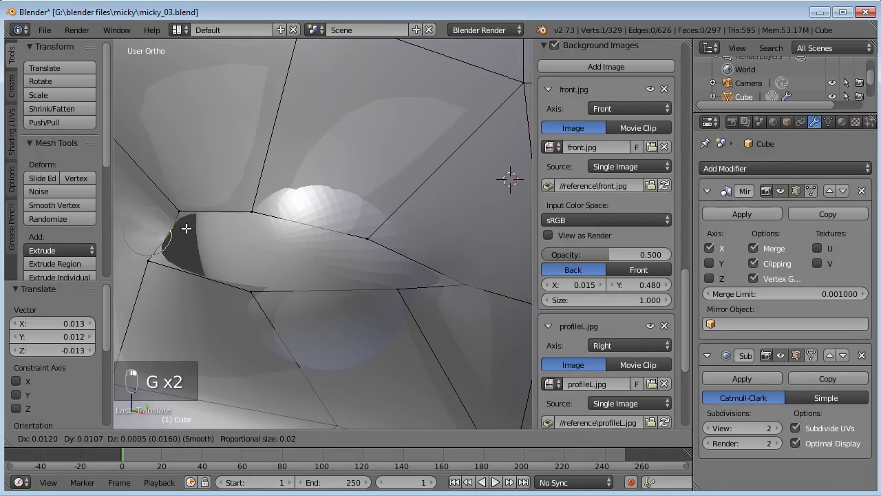
click(184, 232)
right_click(176, 206)
key(g)
click(190, 205)
Tighten the inner eye corner, moving its lower vertex 0.012 in X, 0.023 in Y and -0.002 in Z and further along Y
middle_drag(216, 191, 242, 245)
key(g)
click(185, 202)
key(g)
click(230, 219)
key(g)
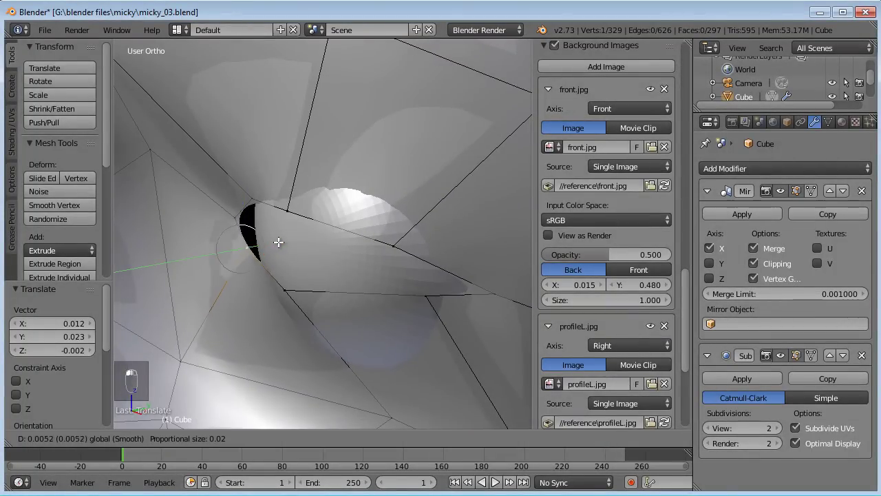
key(y)
click(303, 292)
drag(316, 283, 309, 290)
Fit the lower eyelid to the eyeball, moving its outer vertex -0.001 in X, 0.000917 in Y and -0.008 in Z
middle_drag(308, 289, 376, 248)
key(g)
click(380, 257)
key(g)
click(427, 290)
middle_drag(427, 289, 350, 317)
middle_drag(250, 245, 289, 279)
scroll(303, 289, up, 5)
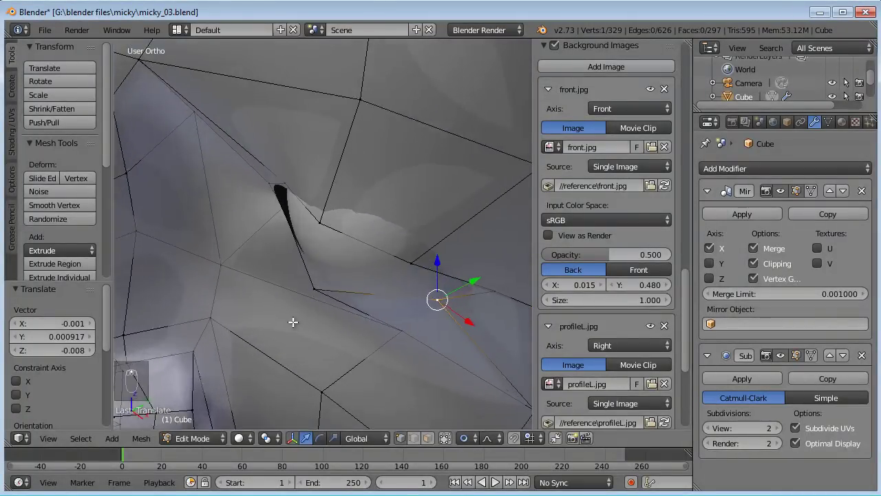
key(g)
click(363, 288)
Shift the cheek vertices below the eye forward along Y, moving the one beside the nostril -0.015
scroll(381, 304, down, 3)
middle_drag(384, 305, 343, 337)
drag(443, 370, 393, 368)
middle_drag(393, 367, 342, 303)
shift+right_click(345, 376)
drag(382, 329, 367, 328)
right_click(333, 376)
drag(369, 377, 363, 377)
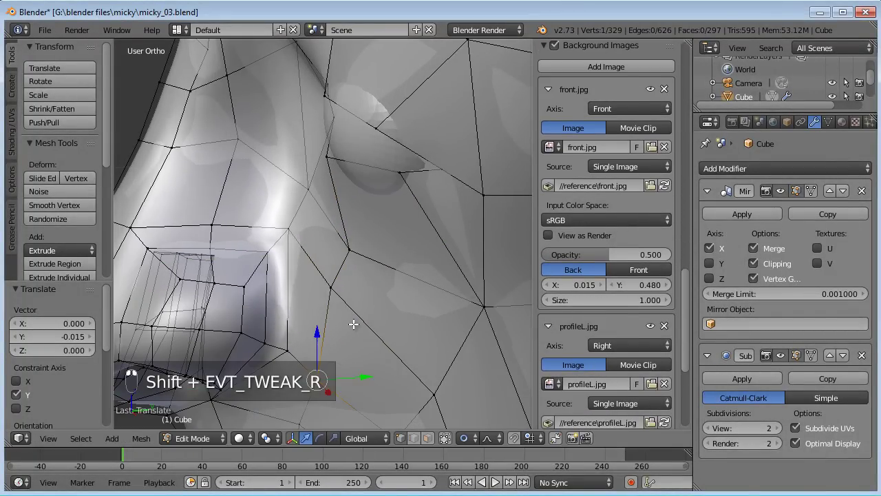
Lower the cheek vertices beneath the eye, moving them -0.001 in X, -0.002 in Y and -0.013 in Z
middle_drag(359, 277, 415, 256)
shift+right_click(315, 267)
key(g)
click(313, 285)
Cut an edge loop around the eyelids, slide it close to the lid edges, and move it 0.003 along Y
middle_drag(334, 259, 392, 173)
key(ctrl+r)
click(393, 159)
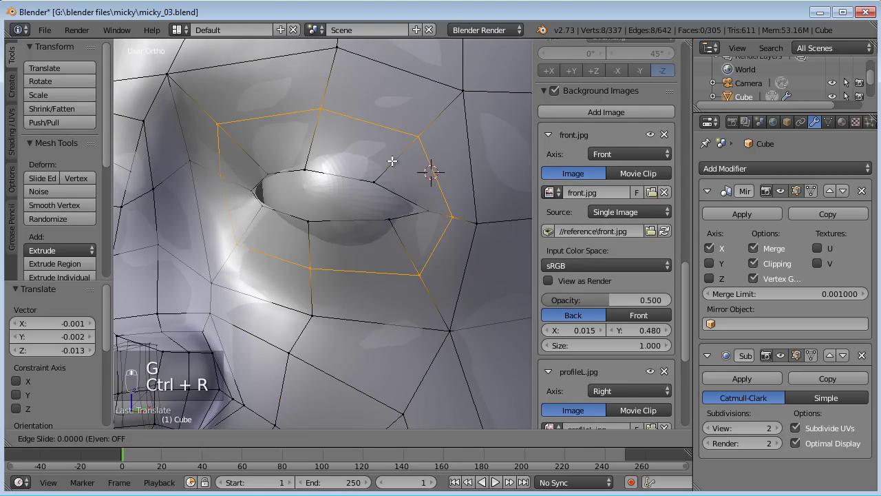
click(354, 180)
middle_drag(354, 180, 397, 195)
key(g)
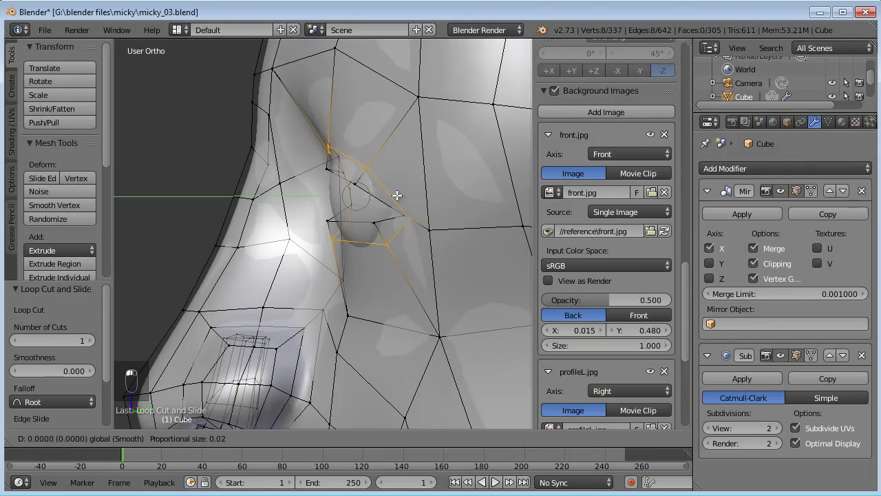
click(398, 196)
Cut a second edge loop around the eye, between the new lid loop and the outer ring of vertices
key(ctrl+r)
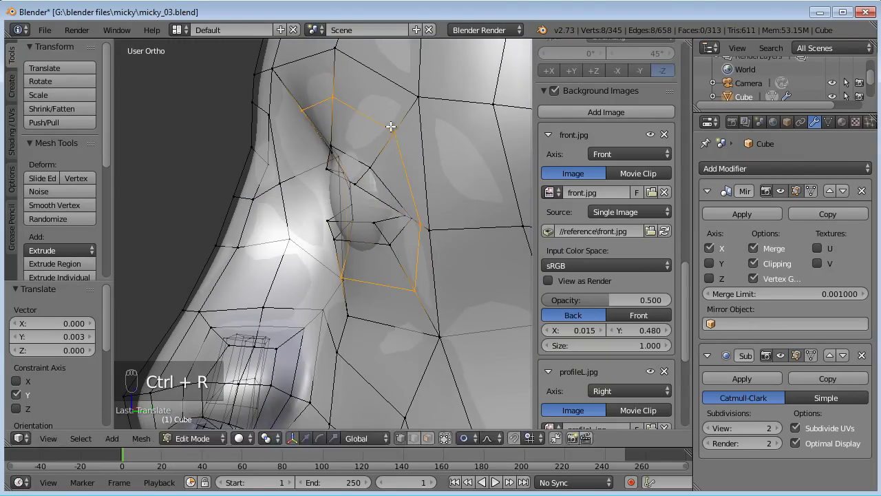
click(394, 125)
click(396, 128)
Move the temple vertex beside the outer eye corner 0.0003195 in X, 0.057 in Y and 0.002 in Z, and shift its neighbor backward
right_click(435, 227)
key(g)
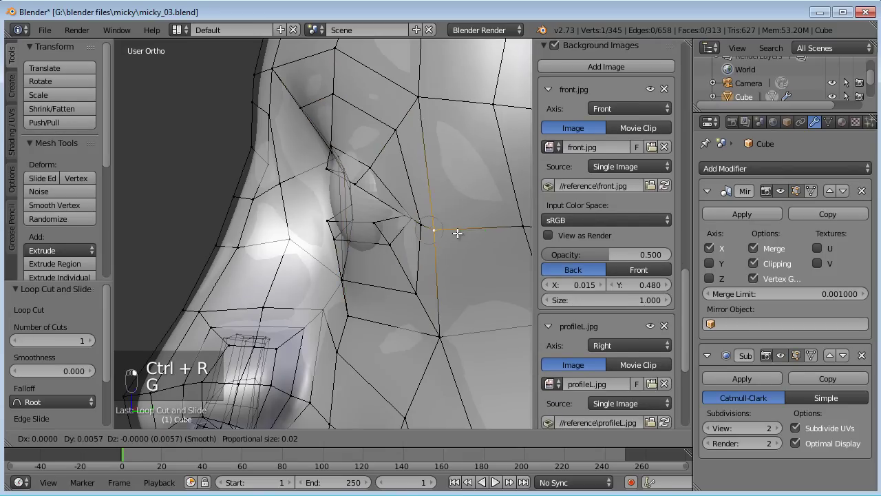
click(505, 229)
key(KP_3)
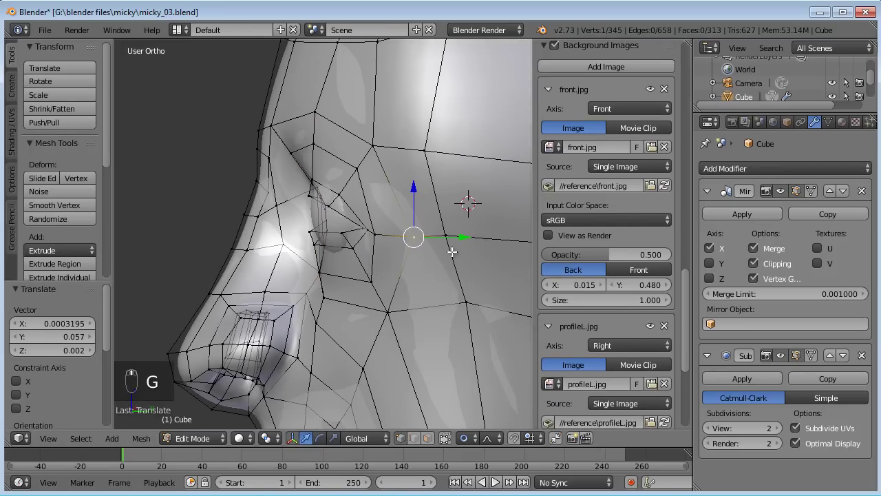
key(g)
click(493, 232)
Move the two temple vertices above the outer eye corner backward along Y in the side view
right_click(428, 143)
key(g)
click(466, 141)
right_click(379, 143)
key(g)
click(403, 142)
Spread the vertices behind the outer eye corner backward, one by 0.013 in Y and 0.001 in Z, another by 0.026 in Y and 0.007 in Z
right_click(410, 225)
key(g)
click(418, 226)
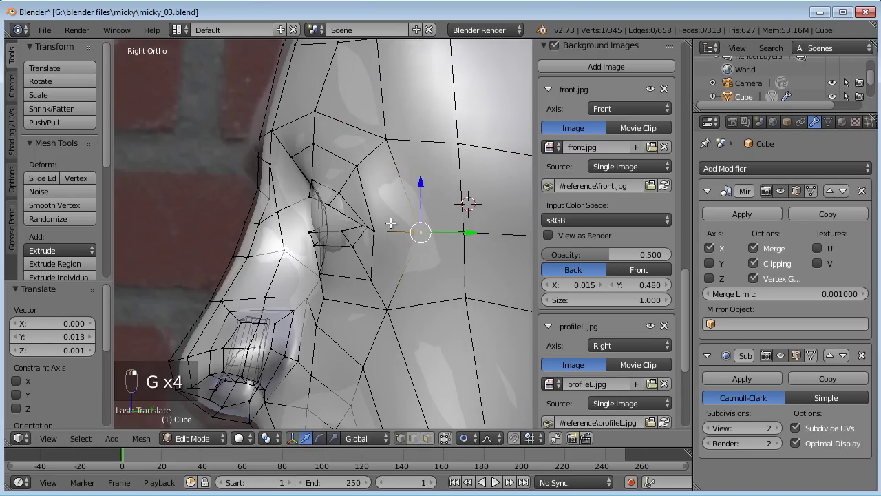
right_click(380, 224)
key(g)
click(376, 221)
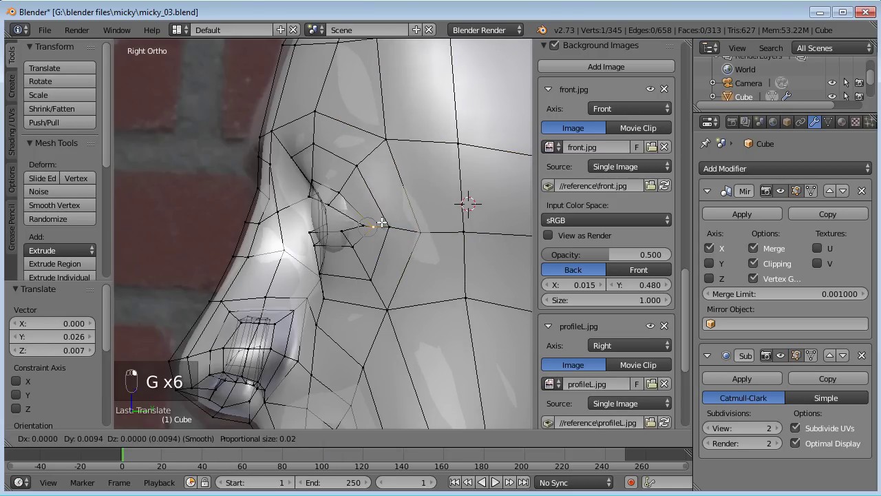
Adjust the vertices between the nose bridge and inner eye corner, moving them 0.003, 0.003, 0.000565 and 0.002, -0.007, -0.010 in X, Y, Z
middle_drag(350, 227, 348, 265)
right_click(205, 286)
key(g)
click(213, 286)
shift+middle_drag(195, 157, 394, 293)
middle_drag(376, 235, 330, 269)
key(g)
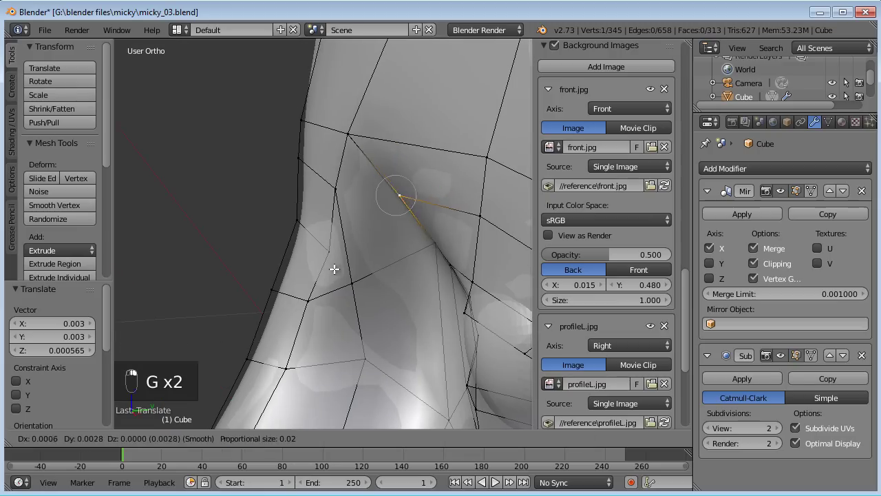
click(426, 243)
click(413, 256)
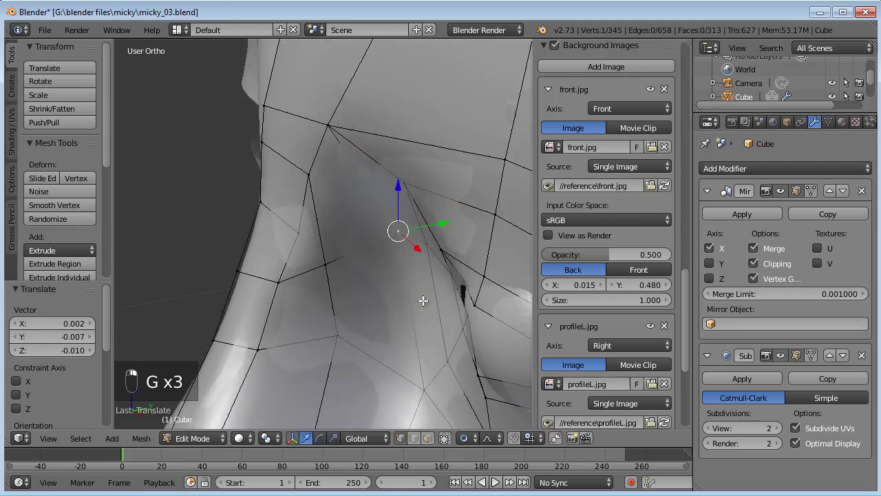
Lower the vertex beside the nose beneath the inner eye corner
middle_drag(423, 299, 401, 331)
click(369, 345)
key(g)
click(369, 374)
Cut a third edge loop around the eye next to the lid edges and nudge the whole loop into place
middle_drag(369, 374, 281, 297)
scroll(289, 294, up, 3)
key(ctrl+r)
click(423, 251)
click(427, 253)
middle_drag(420, 252, 417, 235)
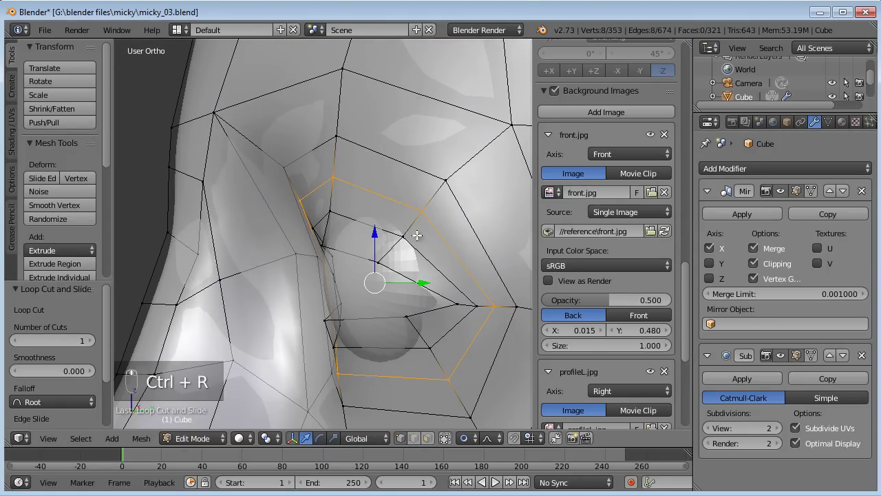
middle_drag(417, 284, 486, 275)
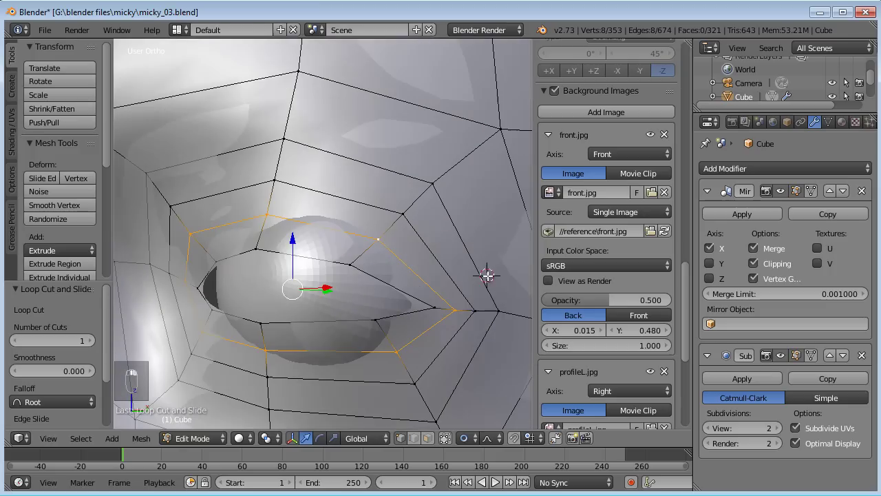
key(g)
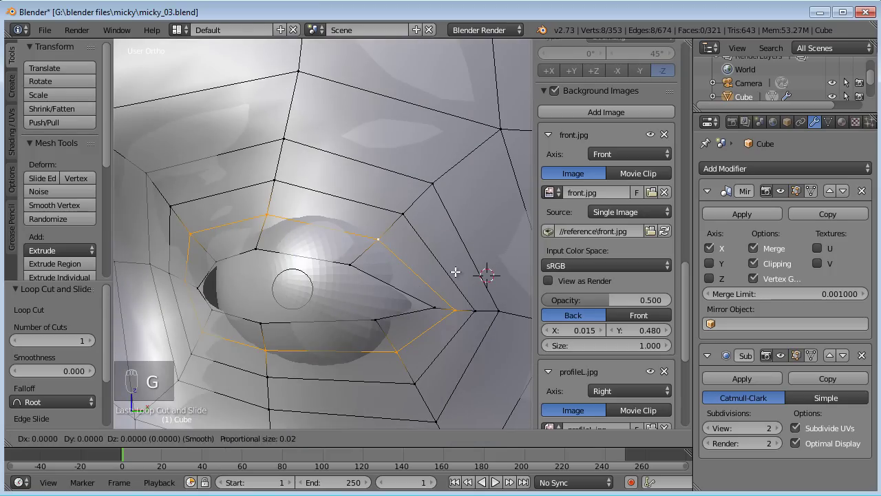
click(450, 272)
Select three vertices on the outer part of the lower eyelid and move them -0.005 along Y
middle_drag(399, 289, 370, 325)
right_click(347, 293)
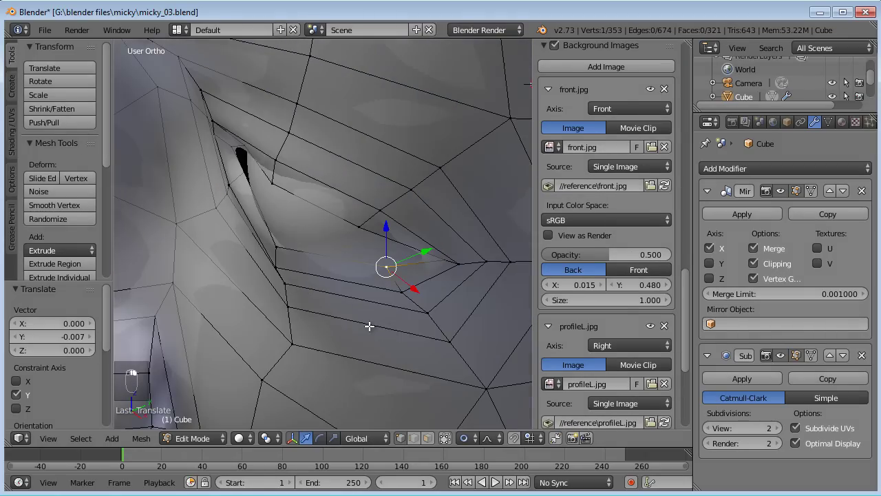
shift+right_click(395, 290)
shift+right_click(432, 309)
drag(443, 278, 434, 280)
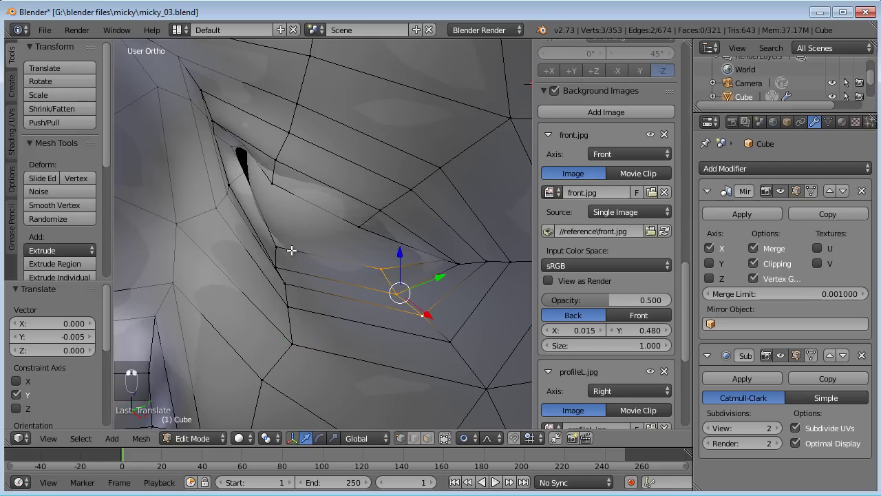
Reposition the lower eyelid's inner edge vertex twice, ending with a move of 0.004 in X, 0.004 in Y and -0.001 in Z
right_click(281, 250)
key(g)
click(290, 252)
key(g)
click(285, 271)
Select the eyelid opening's edge loop and extrude it inward 0.015 in Y and 0.001 in Z
middle_drag(285, 271, 363, 255)
alt+right_click(363, 254)
middle_drag(338, 319, 436, 258)
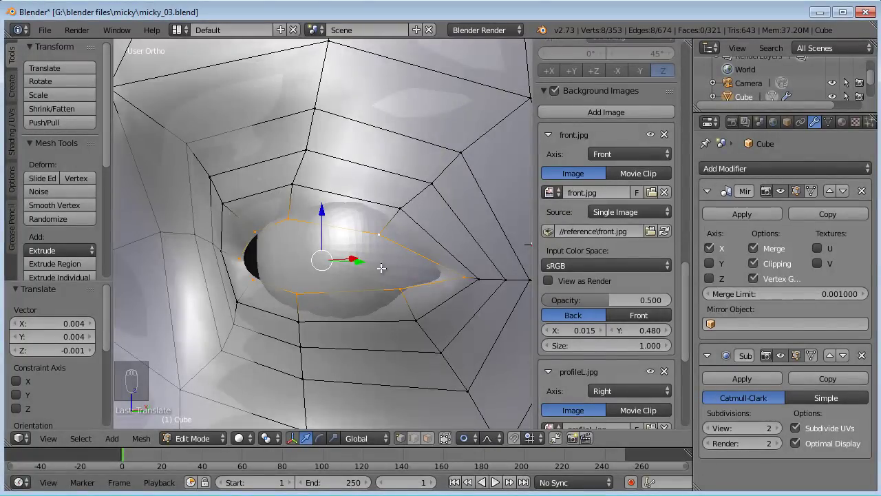
key(KP_3)
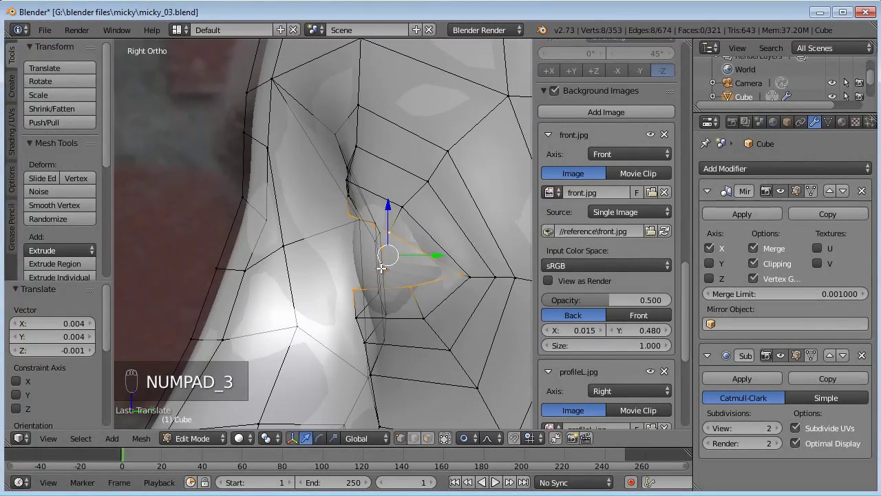
key(e)
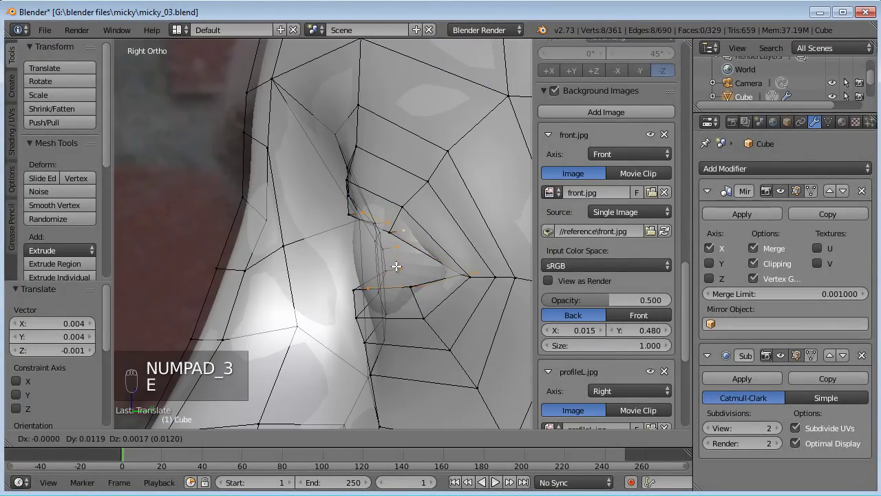
click(399, 267)
Cut an edge loop through the extruded lid thickness and slide it close to the front lid edge
middle_drag(399, 267, 210, 295)
key(ctrl+r)
click(213, 296)
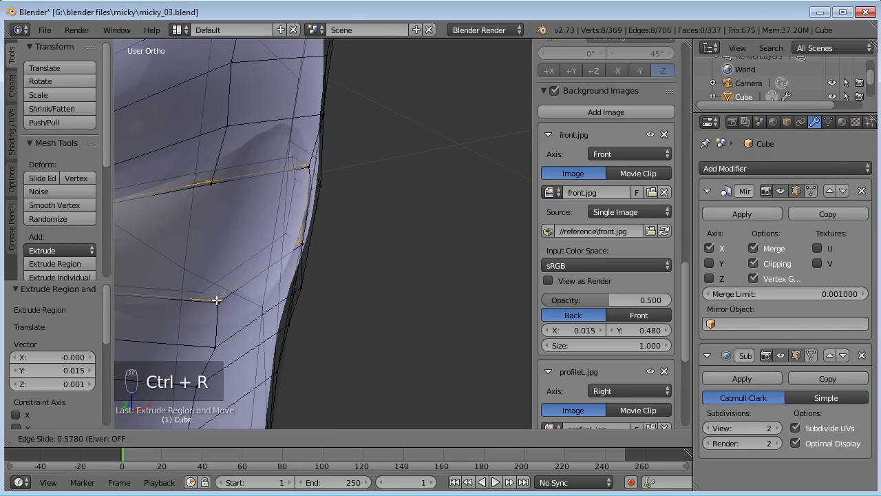
click(216, 300)
Select the lower eyelid's paired rim vertices one pair at a time and pull each pair to fit the eyeball
middle_drag(244, 299, 290, 299)
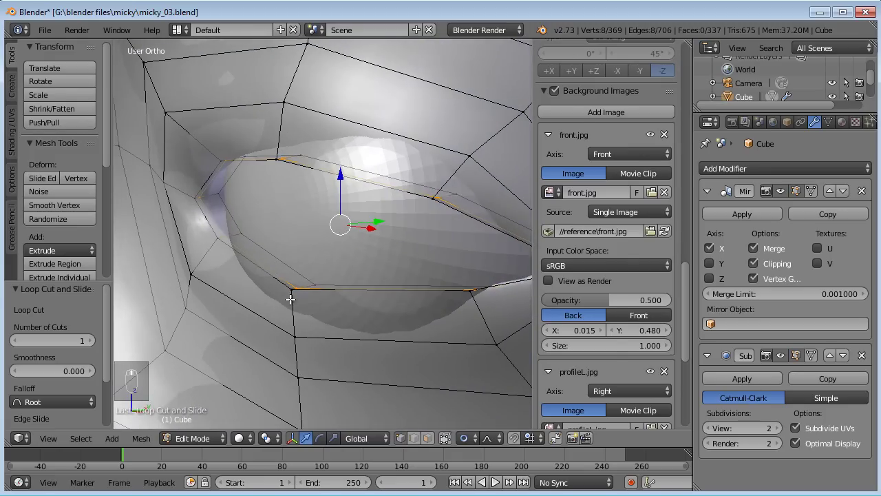
key(a)
key(c)
drag(327, 286, 315, 285)
middle_drag(462, 292, 370, 286)
key(a)
key(c)
click(367, 273)
right_click(366, 273)
drag(388, 255, 369, 269)
Shift two more pairs of eyelid rim vertices individually so the lid edge follows the eyeball
shift+middle_drag(167, 250, 289, 269)
key(a)
key(c)
click(260, 230)
right_click(260, 230)
drag(288, 218, 276, 228)
mouse_move(304, 302)
middle_down()
mouse_move(295, 257)
mouse_move(314, 303)
middle_up()
key(a)
key(c)
click(320, 367)
right_click(320, 368)
drag(362, 379, 347, 373)
Pull the remaining upper eyelid rim vertex pairs into place along Y over the eyeball
key(a)
key(c)
click(339, 289)
right_click(340, 289)
drag(384, 300, 370, 298)
middle_drag(371, 297, 408, 255)
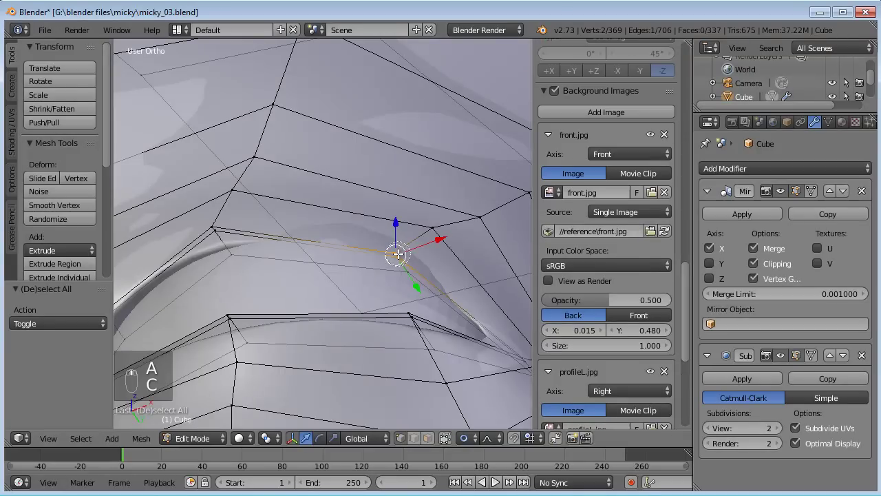
drag(416, 289, 407, 264)
Move the rim vertex at the outer eye corner 0.022 along Y
middle_drag(408, 265, 331, 293)
key(a)
key(c)
click(305, 309)
right_click(305, 309)
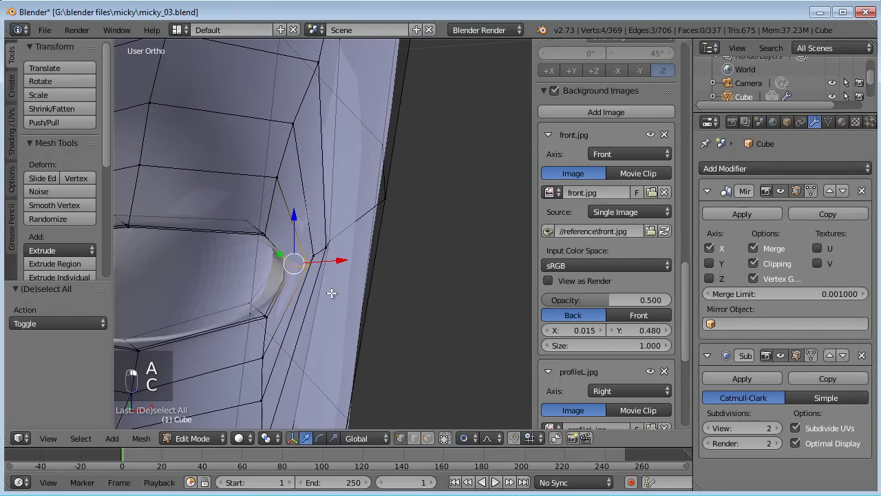
key(a)
right_click(276, 254)
drag(271, 248, 258, 242)
Select the inner eyelid rim loop, push it back behind the lid edge, and move it 0.002 in X, -0.0009011 in Y and 0.002 in Z
middle_drag(362, 266, 354, 195)
alt+right_click(292, 281)
scroll(319, 285, down, 2)
drag(343, 202, 351, 200)
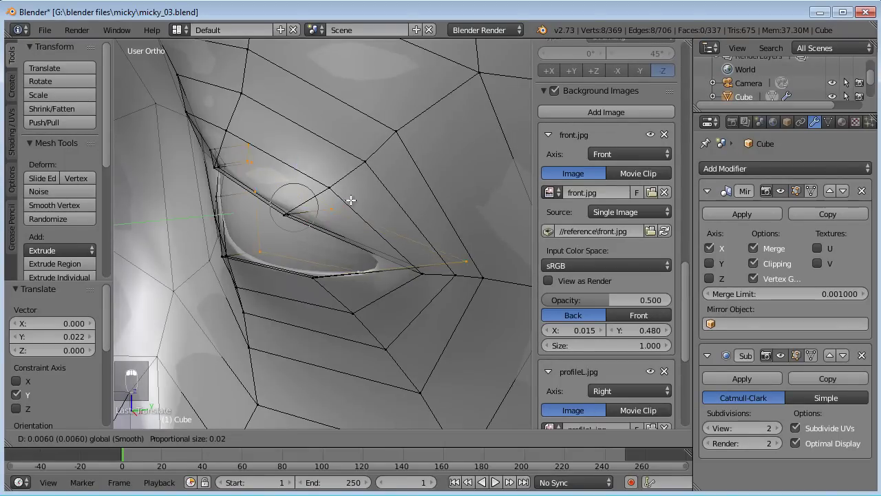
middle_drag(331, 256, 417, 207)
shift+middle_drag(338, 284, 407, 262)
key(g)
click(407, 253)
Scale the inner eyelid rim loop down slightly and move it -0.009 in X, -0.0003266 in Y and 0.001 in Z
key(s)
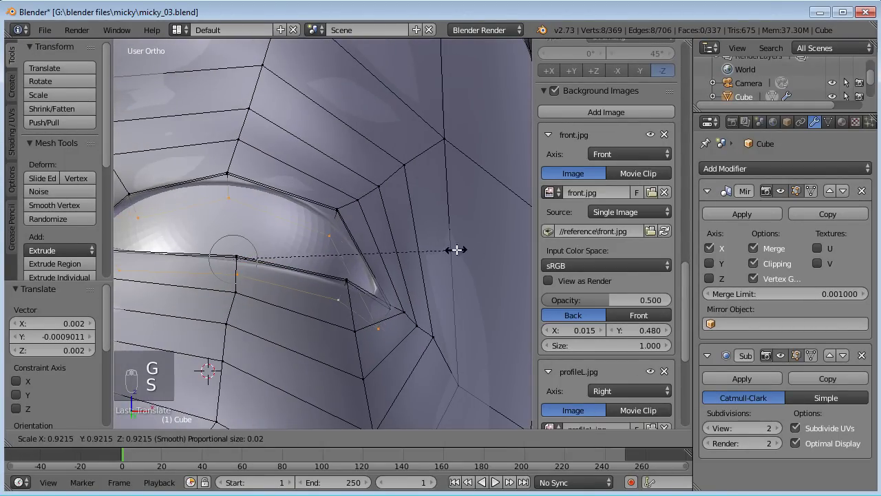
key(g)
click(404, 269)
Display the mesh as wireframe in front view over the reference photo, framed on the eye
middle_drag(403, 269, 270, 315)
scroll(270, 315, down, 8)
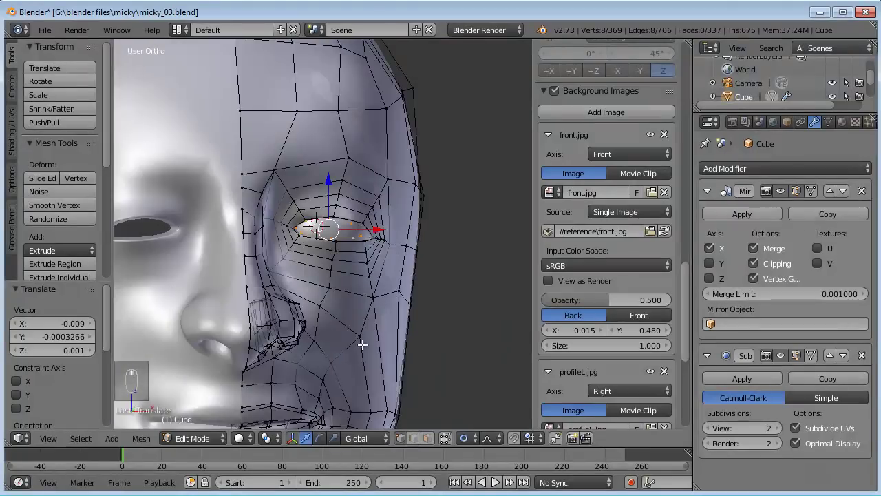
middle_drag(425, 319, 415, 321)
key(KP_1)
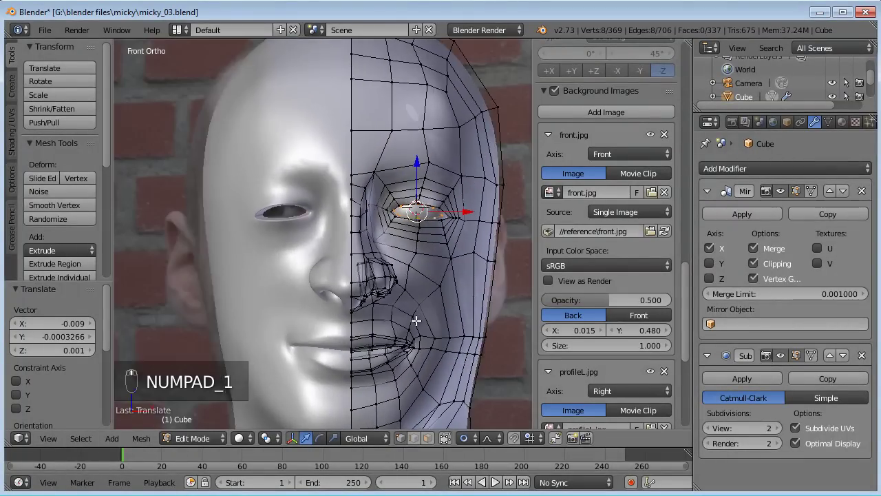
key(z)
scroll(417, 321, up, 4)
shift+middle_drag(452, 299, 244, 353)
scroll(360, 314, up, 6)
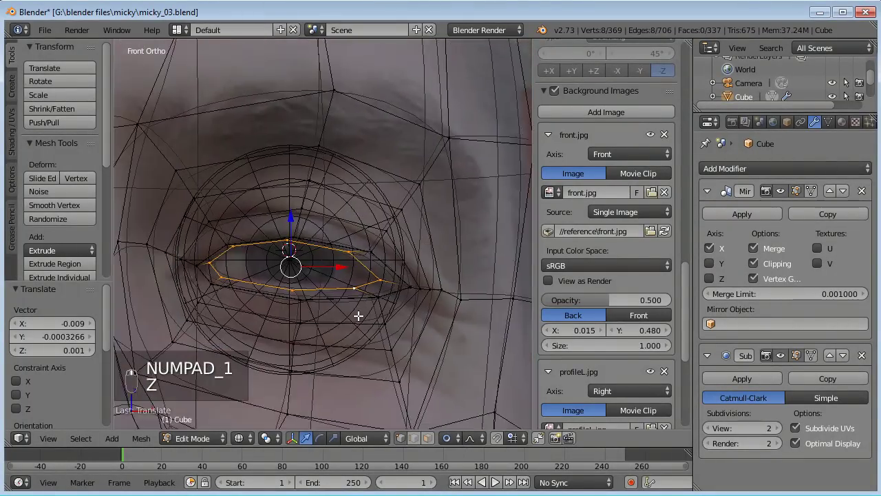
Move the inner rim vertex at the inner eye corner outward to match the eye corner in the front photo
key(a)
key(c)
key(c)
click(222, 269)
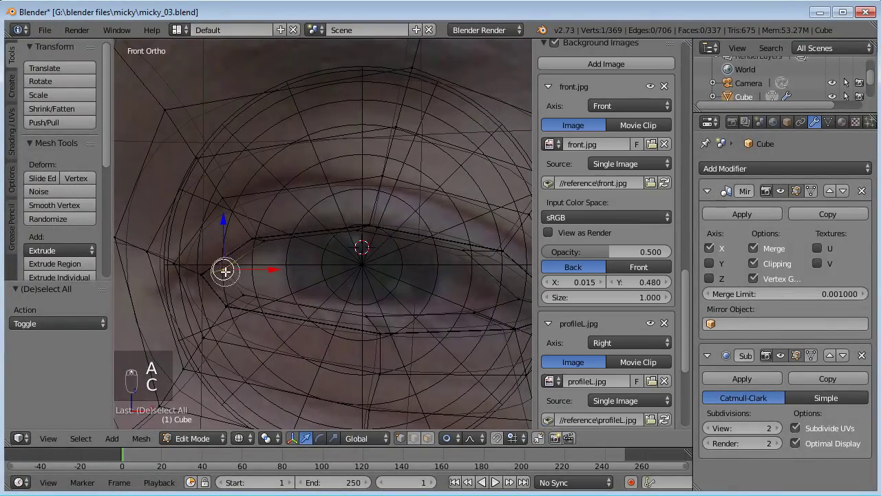
key(g)
click(212, 276)
Move the lower eyelid vertices nearest the inner corner toward the nose to follow the lid line in the photo
key(a)
key(c)
click(233, 304)
right_click(233, 305)
key(g)
click(210, 305)
Move the vertices at the middle of the lower eyelid to follow the lid line in the front photo
shift+middle_drag(332, 314, 298, 309)
key(a)
key(c)
click(342, 318)
right_click(347, 322)
key(g)
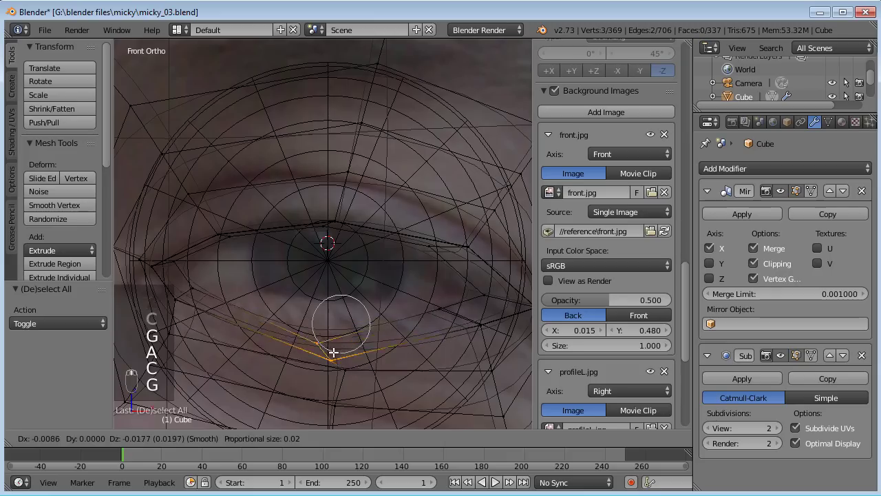
click(311, 318)
Shift the lower eyelid vertices near the outer eye corner to match the lid line in the front photo
shift+middle_drag(398, 329, 262, 330)
key(a)
key(c)
click(346, 329)
key(g)
click(338, 310)
Move the two outer upper eyelid vertices -0.003 in X and -0.002 in Z
key(a)
key(c)
click(331, 244)
right_click(331, 245)
key(g)
click(326, 248)
Examine the smoothed eye area in solid shading outside mesh editing, and return to editing the head mesh
scroll(345, 289, down, 5)
mouse_move(385, 288)
shift+middle_down()
mouse_move(420, 303)
mouse_move(391, 309)
shift+middle_up()
key(z)
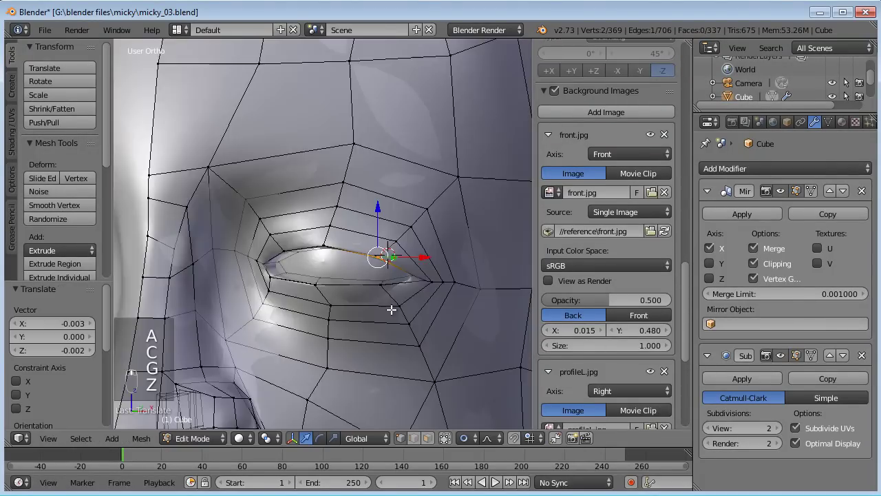
scroll(391, 314, down, 3)
key(Tab)
mouse_move(284, 296)
middle_down()
mouse_move(323, 297)
mouse_move(292, 309)
middle_up()
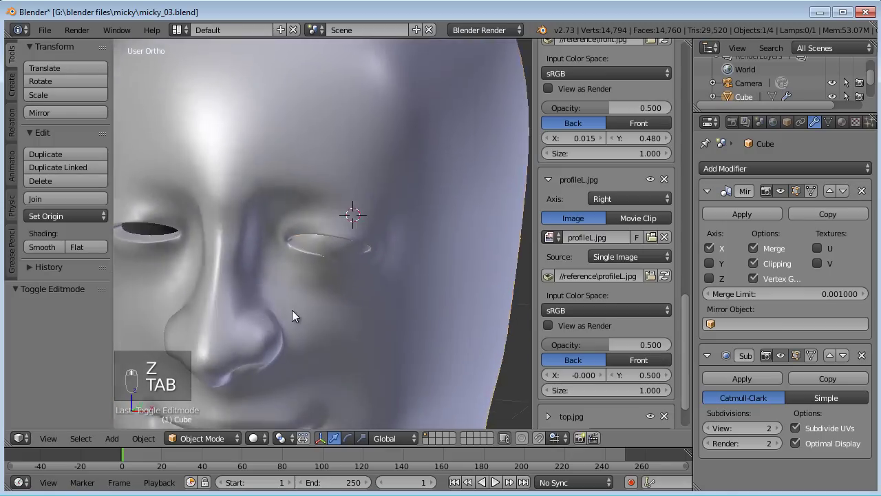
scroll(292, 309, up, 6)
key(Tab)
key(a)
key(a)
key(a)
key(c)
click(350, 271)
mouse_move(344, 254)
mouse_down()
mouse_move(394, 270)
mouse_move(346, 259)
mouse_up()
scroll(335, 334, up, 3)
key(a)
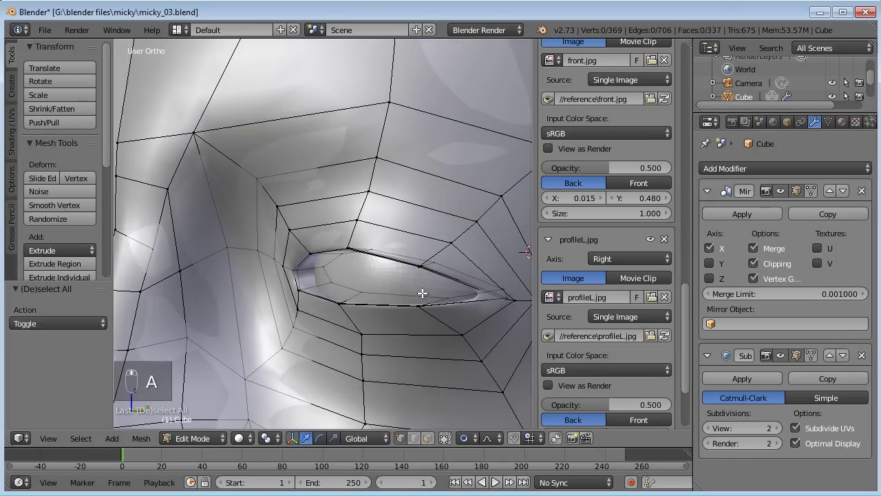
Display the mesh as wireframe in right view over the profile photo, framed on the eye
scroll(425, 337, down, 3)
middle_drag(427, 345, 402, 315)
key(KP_3)
key(z)
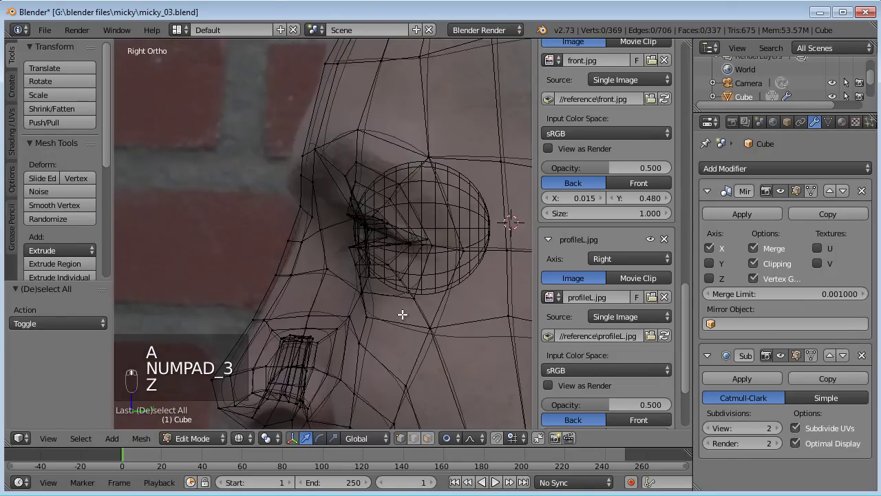
scroll(403, 315, up, 2)
scroll(360, 310, up, 2)
Move the two vertices below the front of the eye forward and up to fit the profile photo
key(a)
key(c)
key(a)
key(c)
click(371, 315)
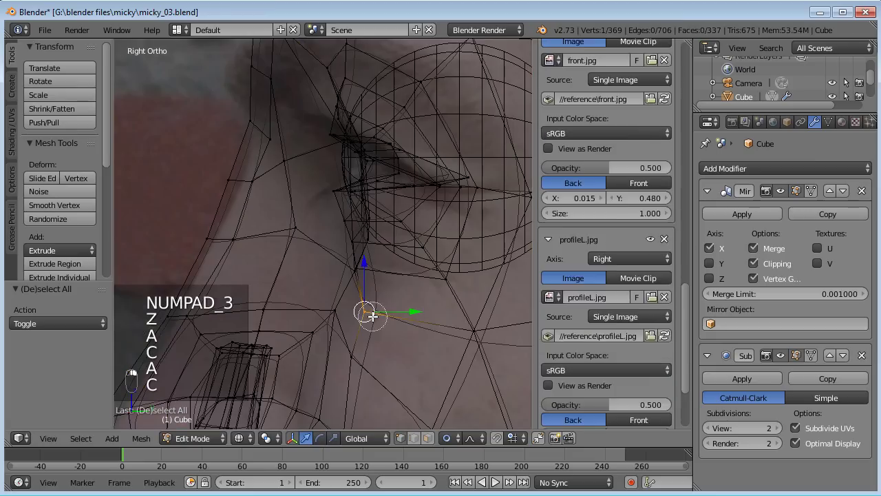
right_click(372, 314)
key(g)
click(366, 301)
key(a)
right_click(367, 273)
key(g)
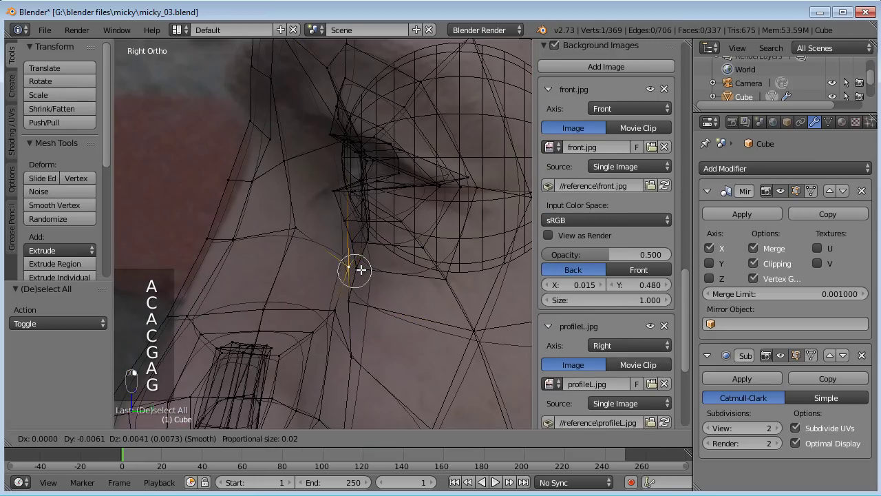
click(355, 266)
Adjust the vertices just below the lower eyelid to follow the eye socket contour in the profile photo
key(g)
click(348, 264)
key(g)
click(361, 254)
key(g)
click(347, 236)
Reposition the vertices under the eyeball and move the cheek vertex below them forward in right view
key(g)
click(420, 249)
key(g)
click(416, 260)
key(g)
click(431, 282)
right_click(461, 325)
key(g)
click(425, 325)
Move the three vertices between the upper eyelid and the brow forward and slightly down in right view
shift+middle_drag(433, 303, 429, 372)
right_click(326, 139)
key(g)
click(309, 145)
right_click(356, 113)
key(g)
click(346, 122)
right_click(421, 150)
key(g)
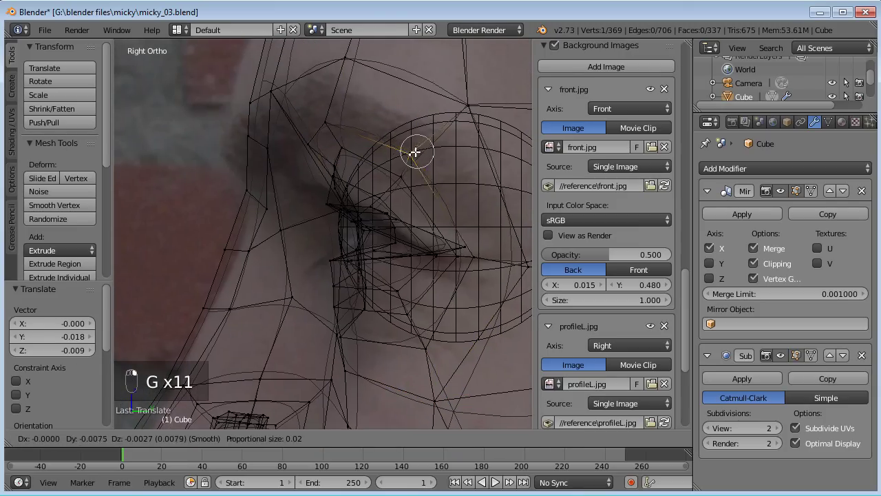
click(406, 154)
Move the foremost brow vertices forward to match the brow contour in the profile photo
shift+middle_drag(406, 155, 413, 181)
right_click(269, 135)
key(g)
right_click(252, 170)
key(g)
shift+middle_drag(266, 169, 263, 297)
scroll(263, 297, down, 2)
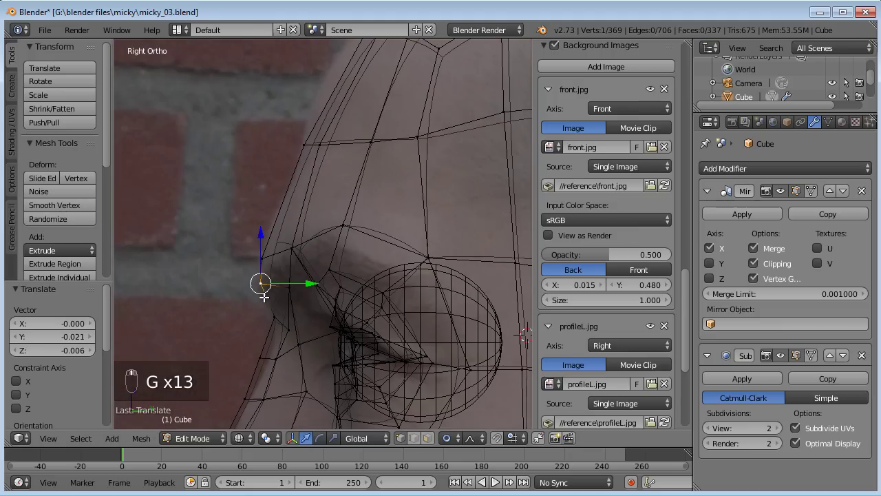
Raise the three vertices along the brow line, moving the rearmost one 0.012 in Y and 0.013 in Z
right_click(306, 242)
key(g)
click(305, 236)
right_click(370, 226)
key(g)
click(369, 221)
right_click(436, 247)
key(g)
click(443, 237)
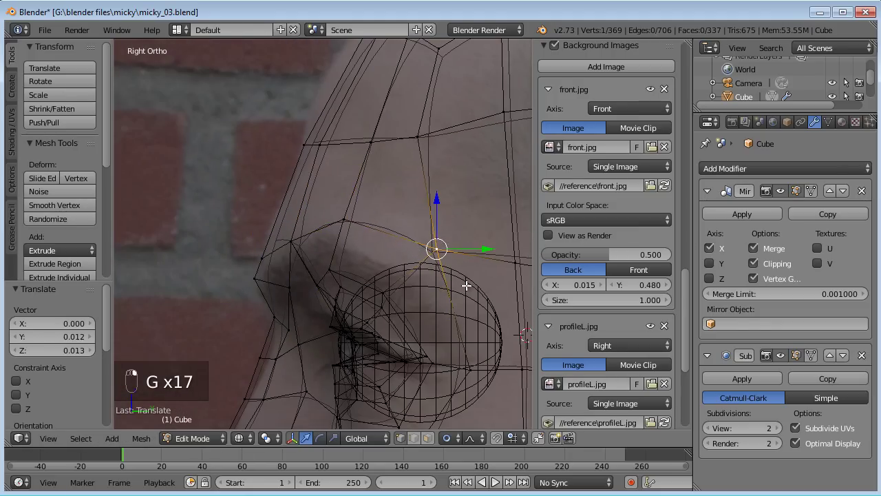
Move the two vertices level with the outer eye corner backward toward the ear in right view
shift+middle_drag(480, 366, 405, 279)
right_click(406, 279)
key(g)
click(421, 280)
right_click(460, 283)
key(g)
click(487, 283)
Move the temple vertex above eye level backward, and the rear cheek vertex 0.031 in Y and -0.015 in Z
right_click(454, 179)
key(g)
click(474, 175)
right_click(471, 364)
key(g)
click(495, 374)
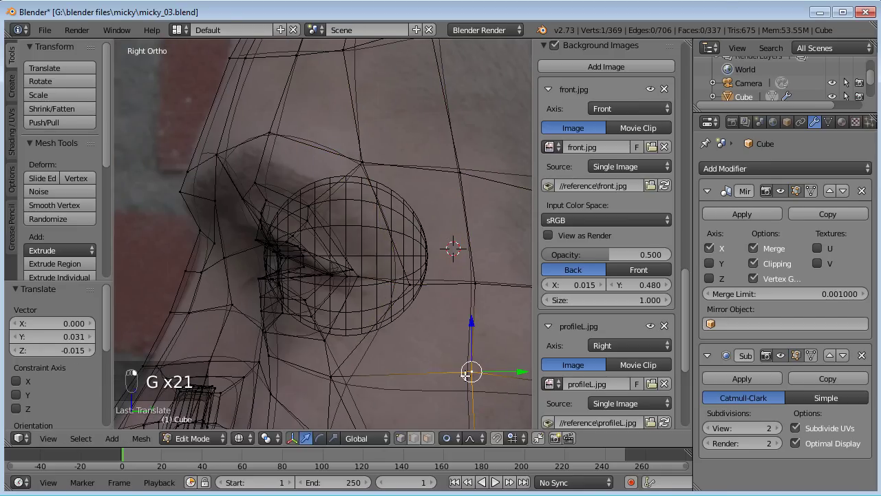
Move the cheek vertices beneath the eyeball backward and down in right view
right_drag(355, 377, 368, 387)
key(g)
right_click(383, 372)
key(g)
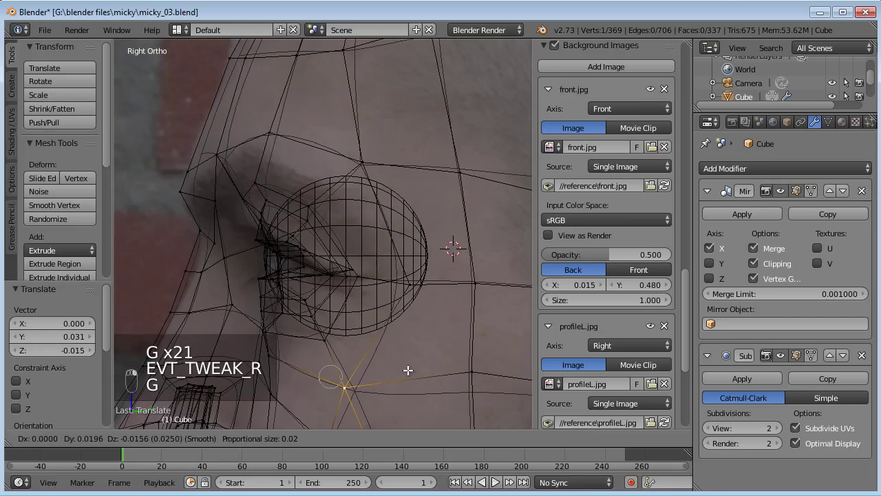
click(406, 372)
Leave mesh editing and examine the smoothed face in solid shading from the front
scroll(349, 172, down, 5)
key(z)
middle_drag(243, 322, 371, 329)
key(Tab)
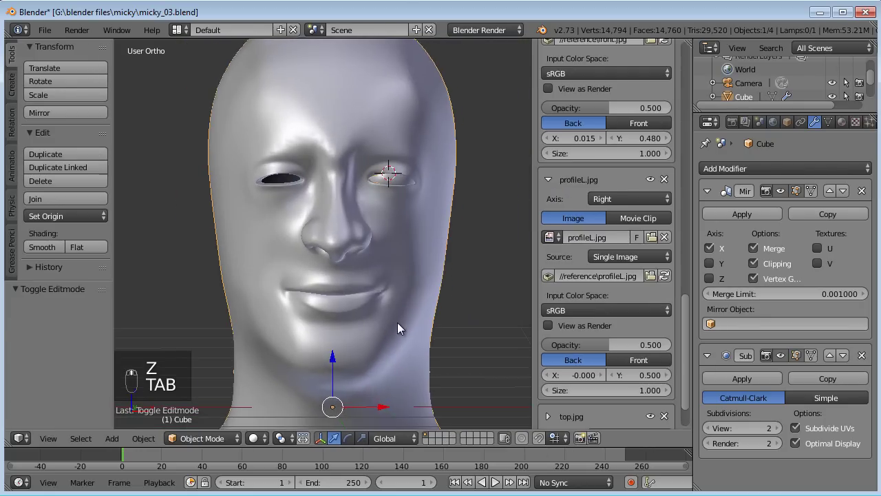
key(a)
key(a)
key(KP_1)
scroll(377, 296, up, 4)
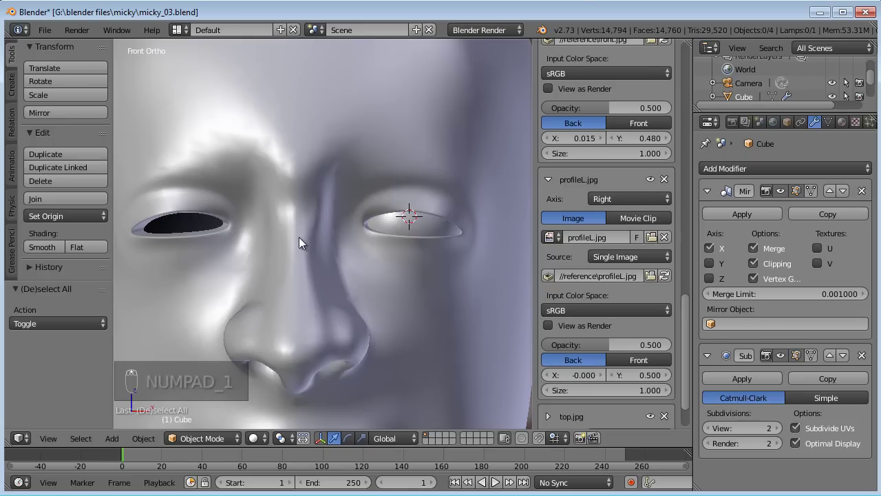
Add a Mirror modifier to the eyeball and place it above the Subdivision Surface modifier
right_click(435, 225)
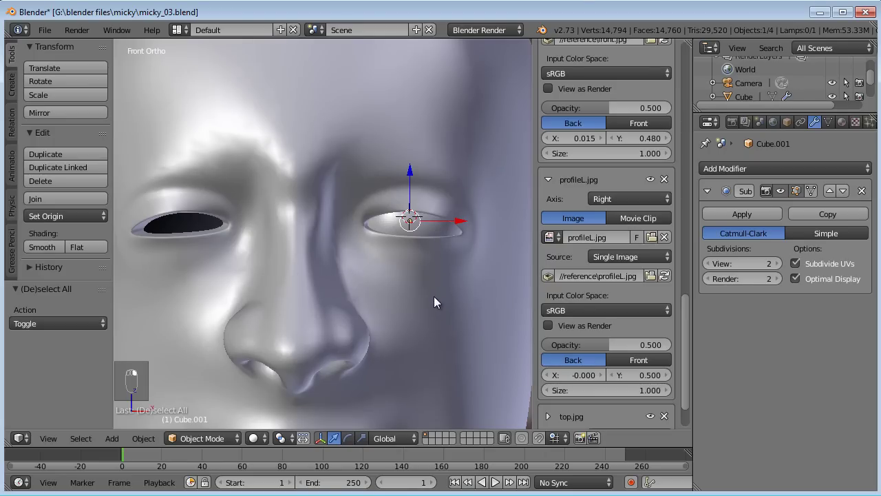
click(773, 168)
click(631, 309)
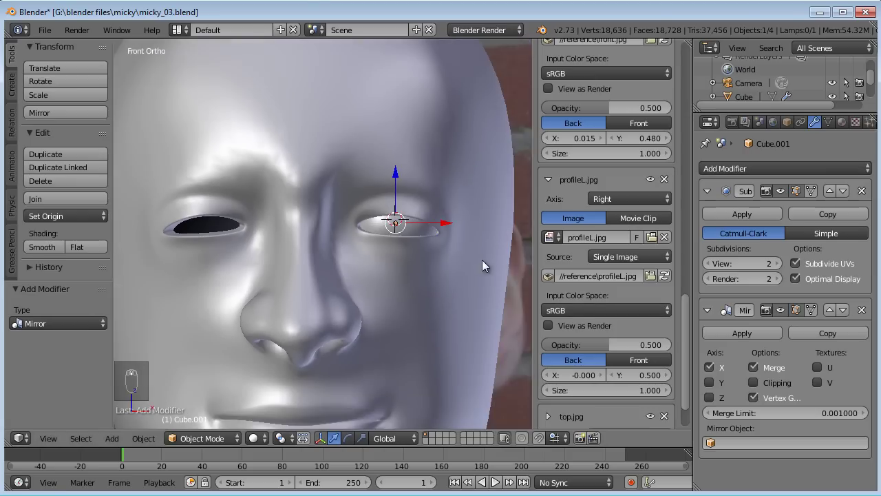
scroll(443, 256, down, 3)
scroll(417, 232, down, 1)
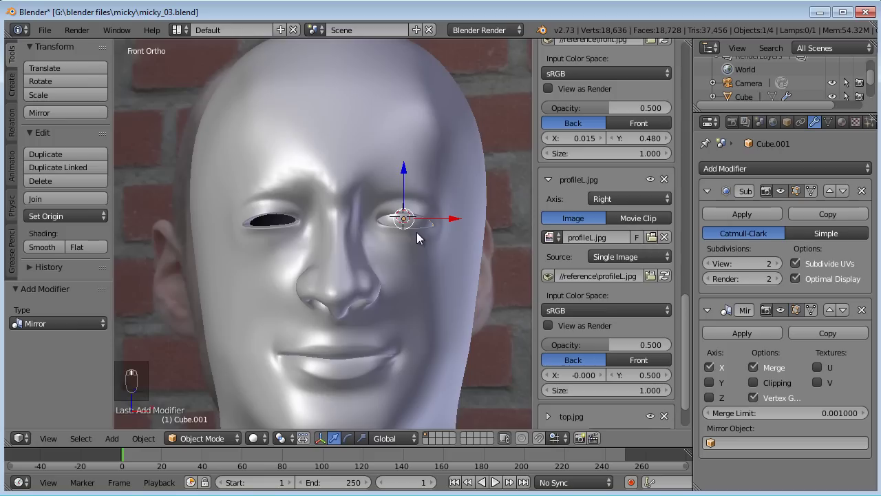
click(829, 310)
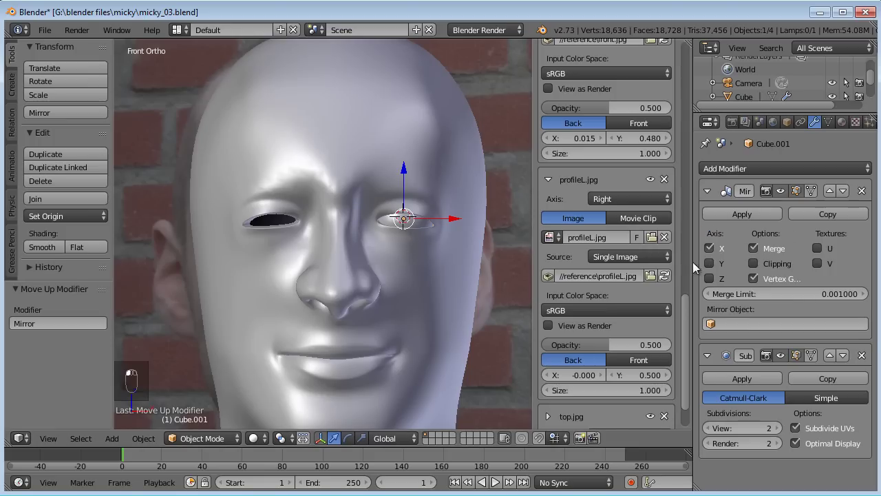
Set the mirror object of the eyeball's Mirror modifier to the head object, Cube
drag(686, 262, 671, 261)
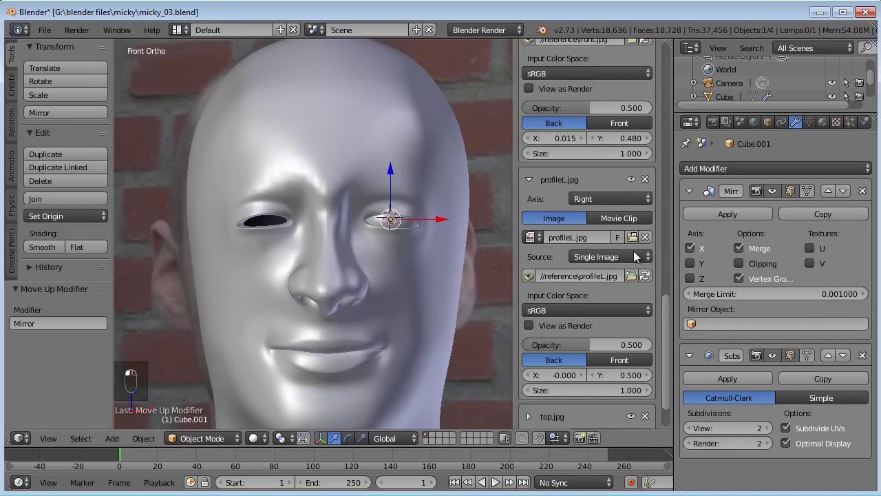
scroll(427, 268, down, 1)
shift+middle_drag(427, 268, 385, 271)
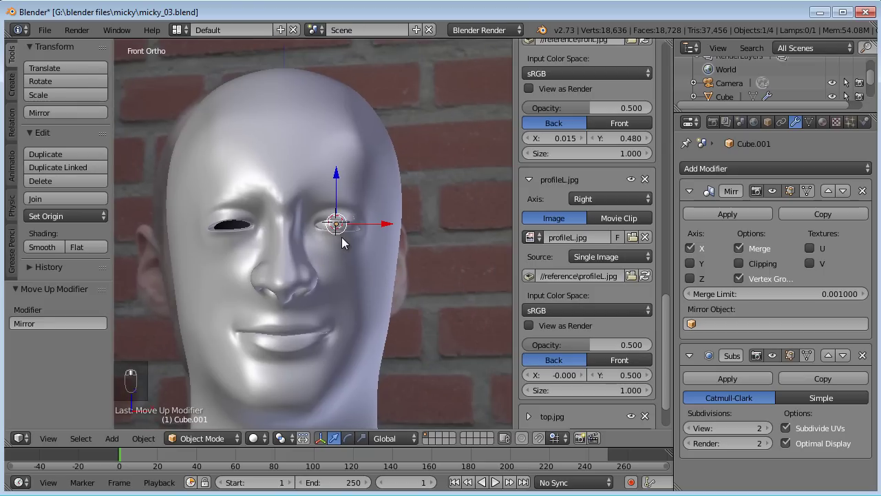
scroll(354, 232, up, 8)
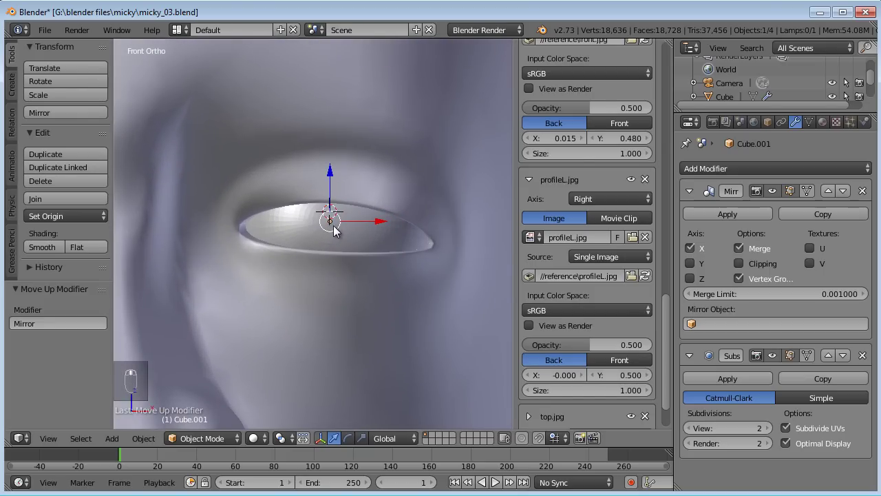
scroll(333, 238, down, 8)
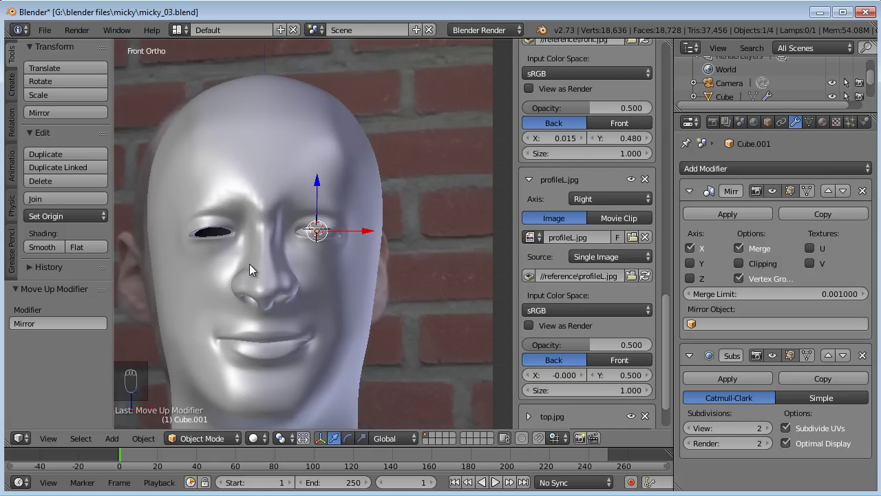
click(712, 323)
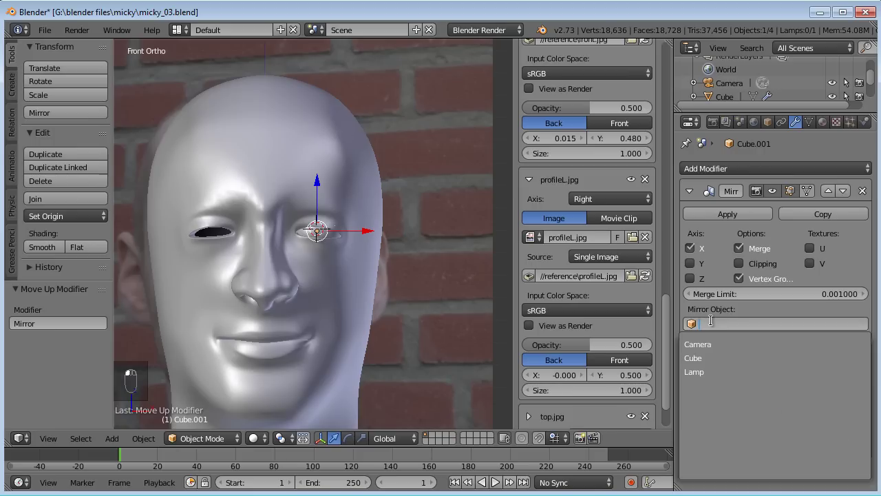
click(711, 357)
Rename the head object as micky_head
scroll(527, 303, up, 14)
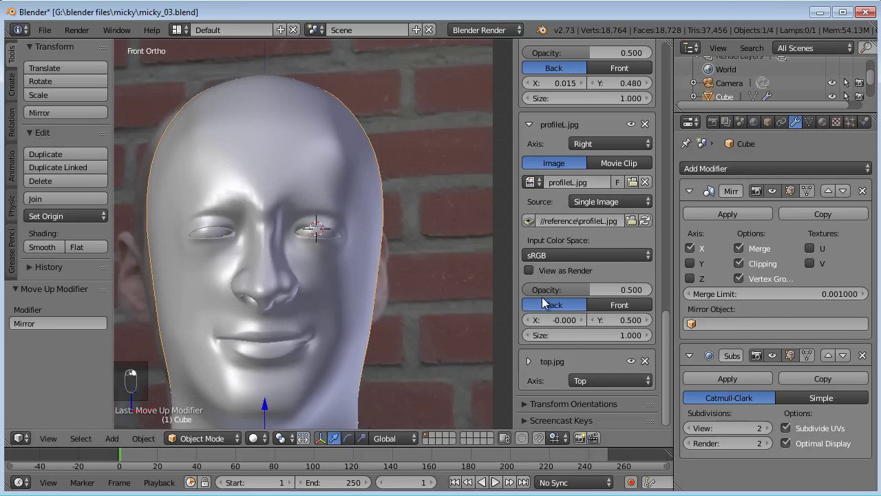
scroll(546, 295, up, 4)
click(582, 269)
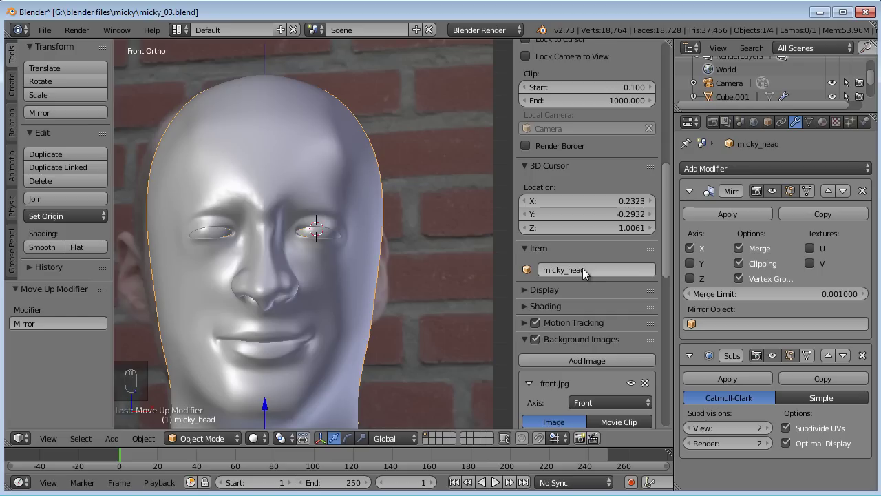
Examine the head with both eyeballs from several angles with nothing selected
shift+middle_drag(310, 253, 315, 230)
key(a)
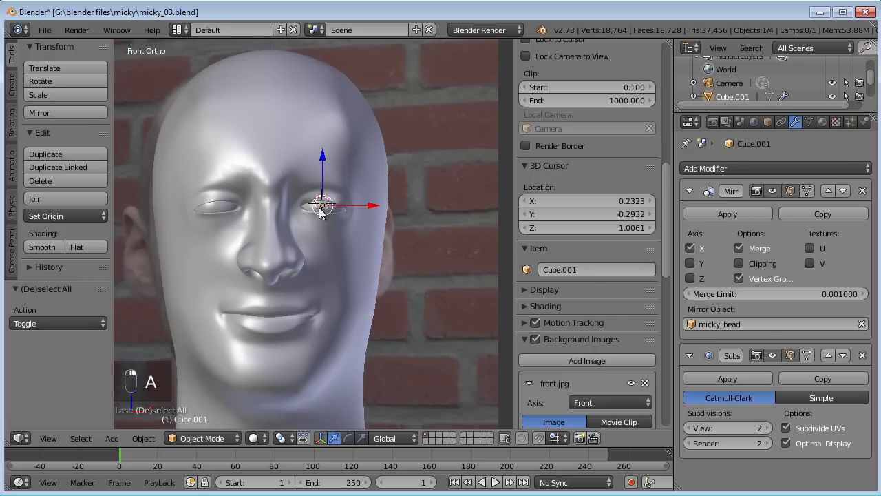
middle_drag(395, 270, 222, 283)
key(a)
middle_drag(305, 279, 266, 273)
scroll(306, 287, down, 2)
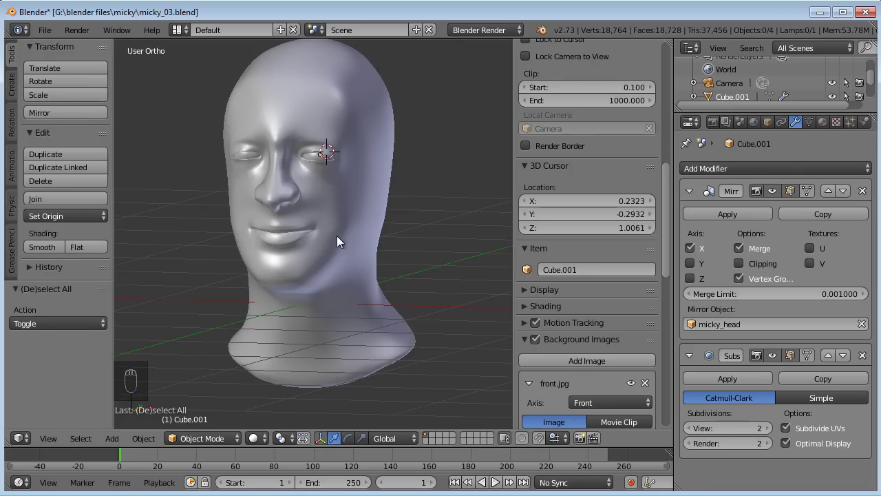
middle_drag(363, 254, 384, 245)
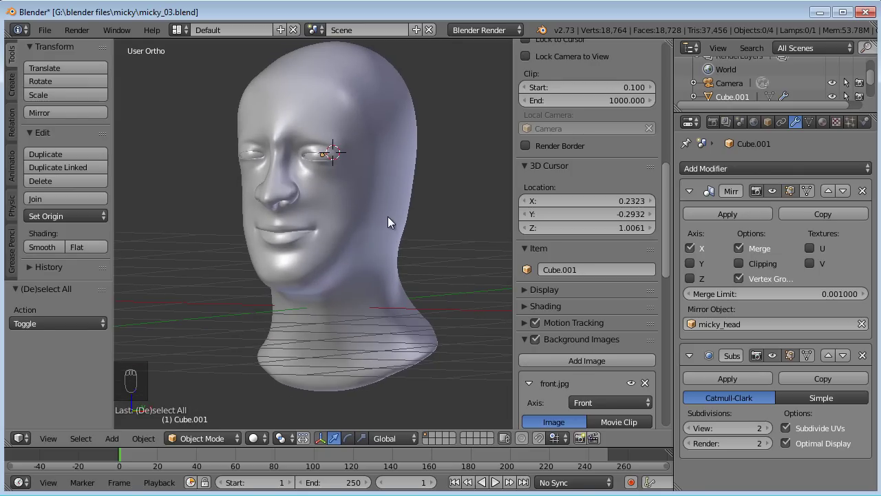
scroll(376, 248, up, 3)
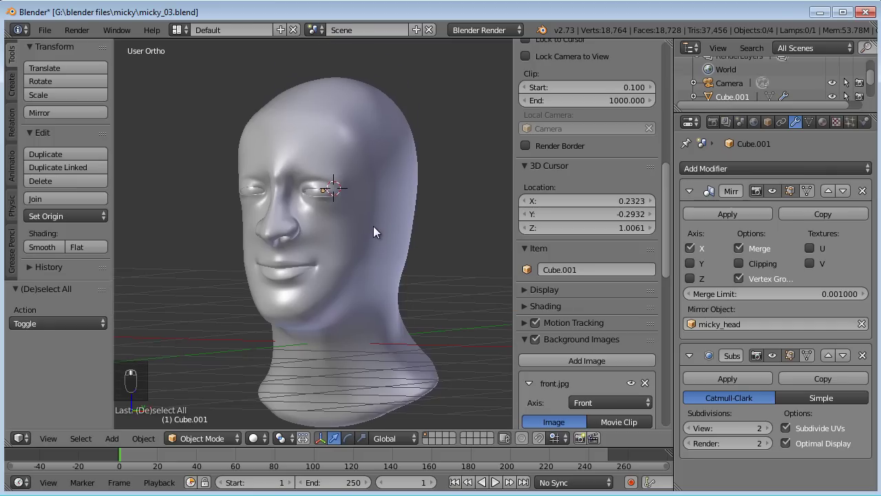